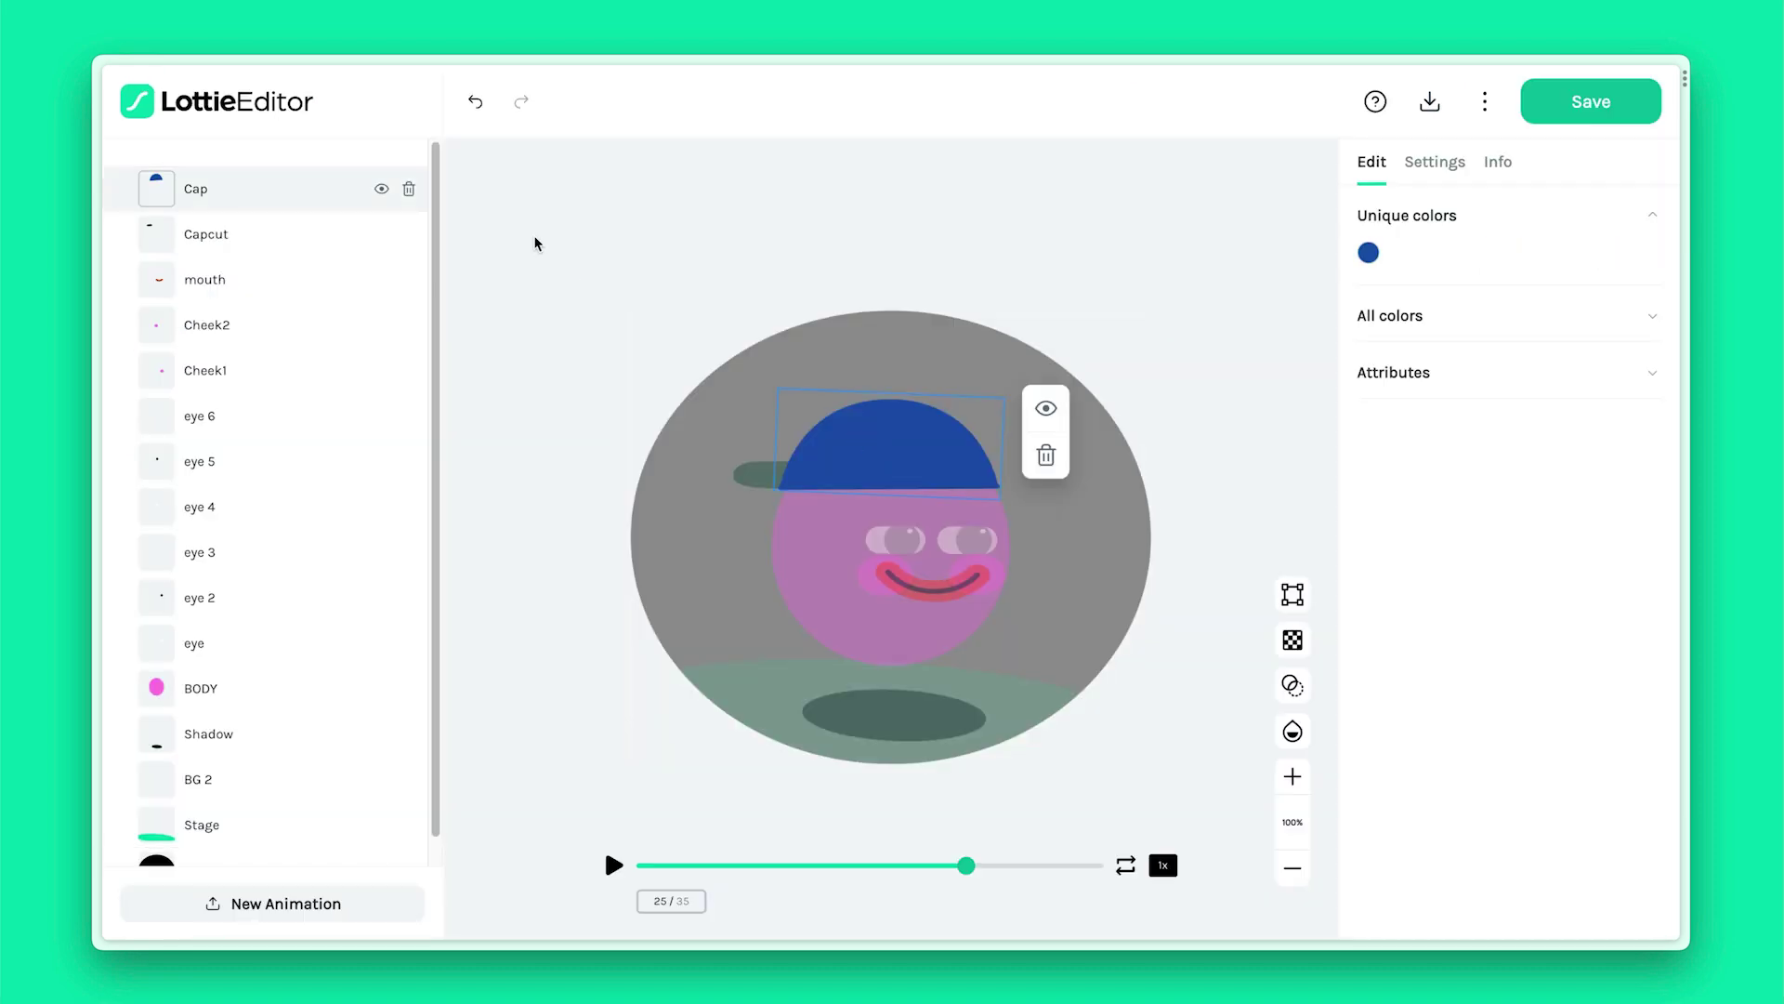
Hide the Cap layer of the D_BOUNCER character in Lottie Editor
left_click(386, 189)
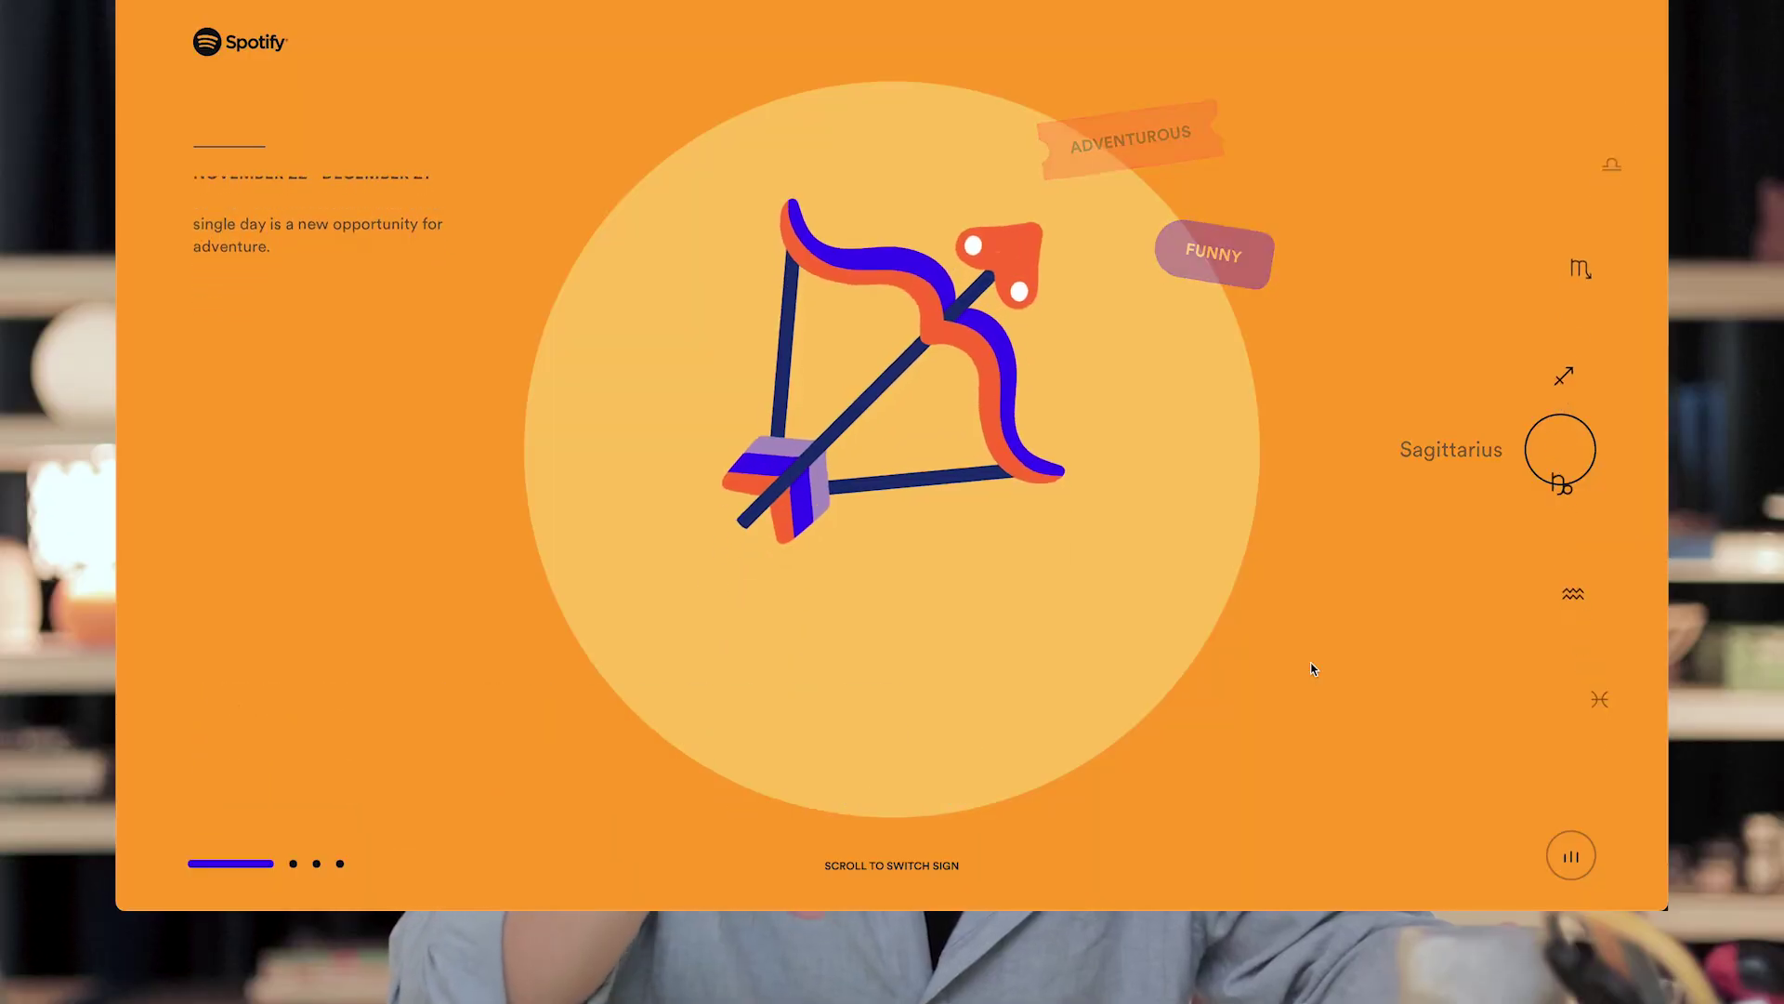
Go to the LottieFiles plugin's Adobe Exchange download page
scroll(1311, 669, "down", 2)
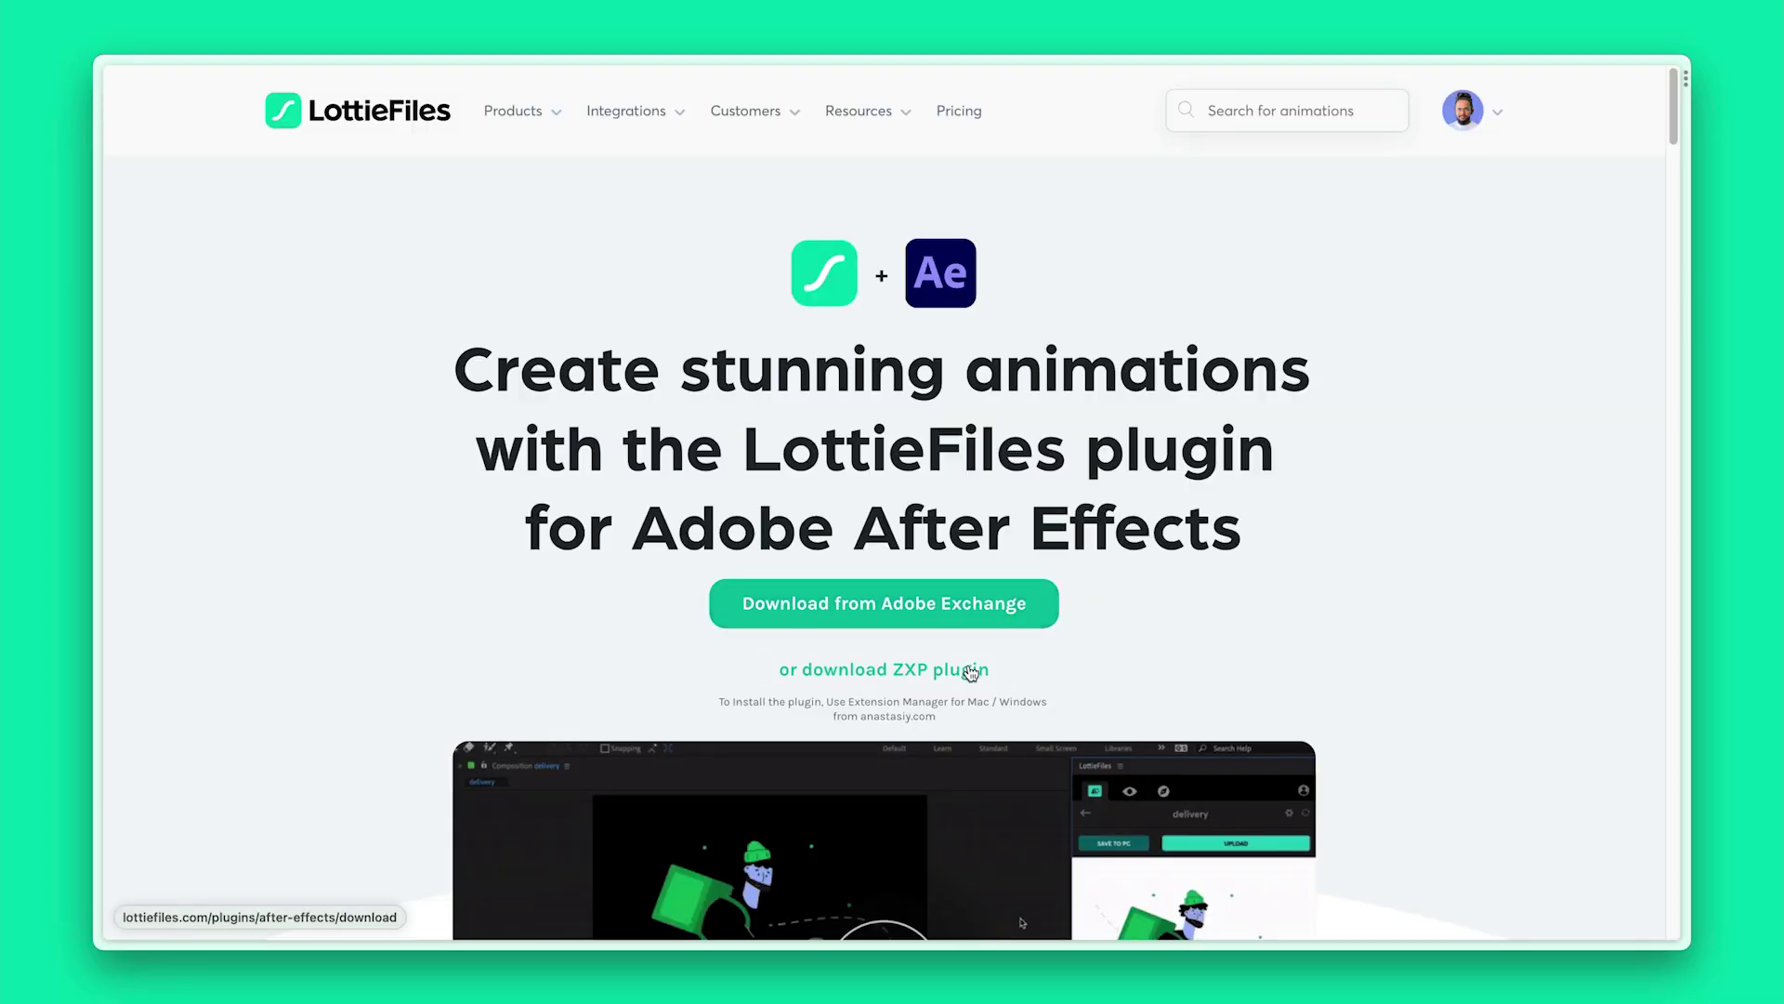
left_click(1007, 628)
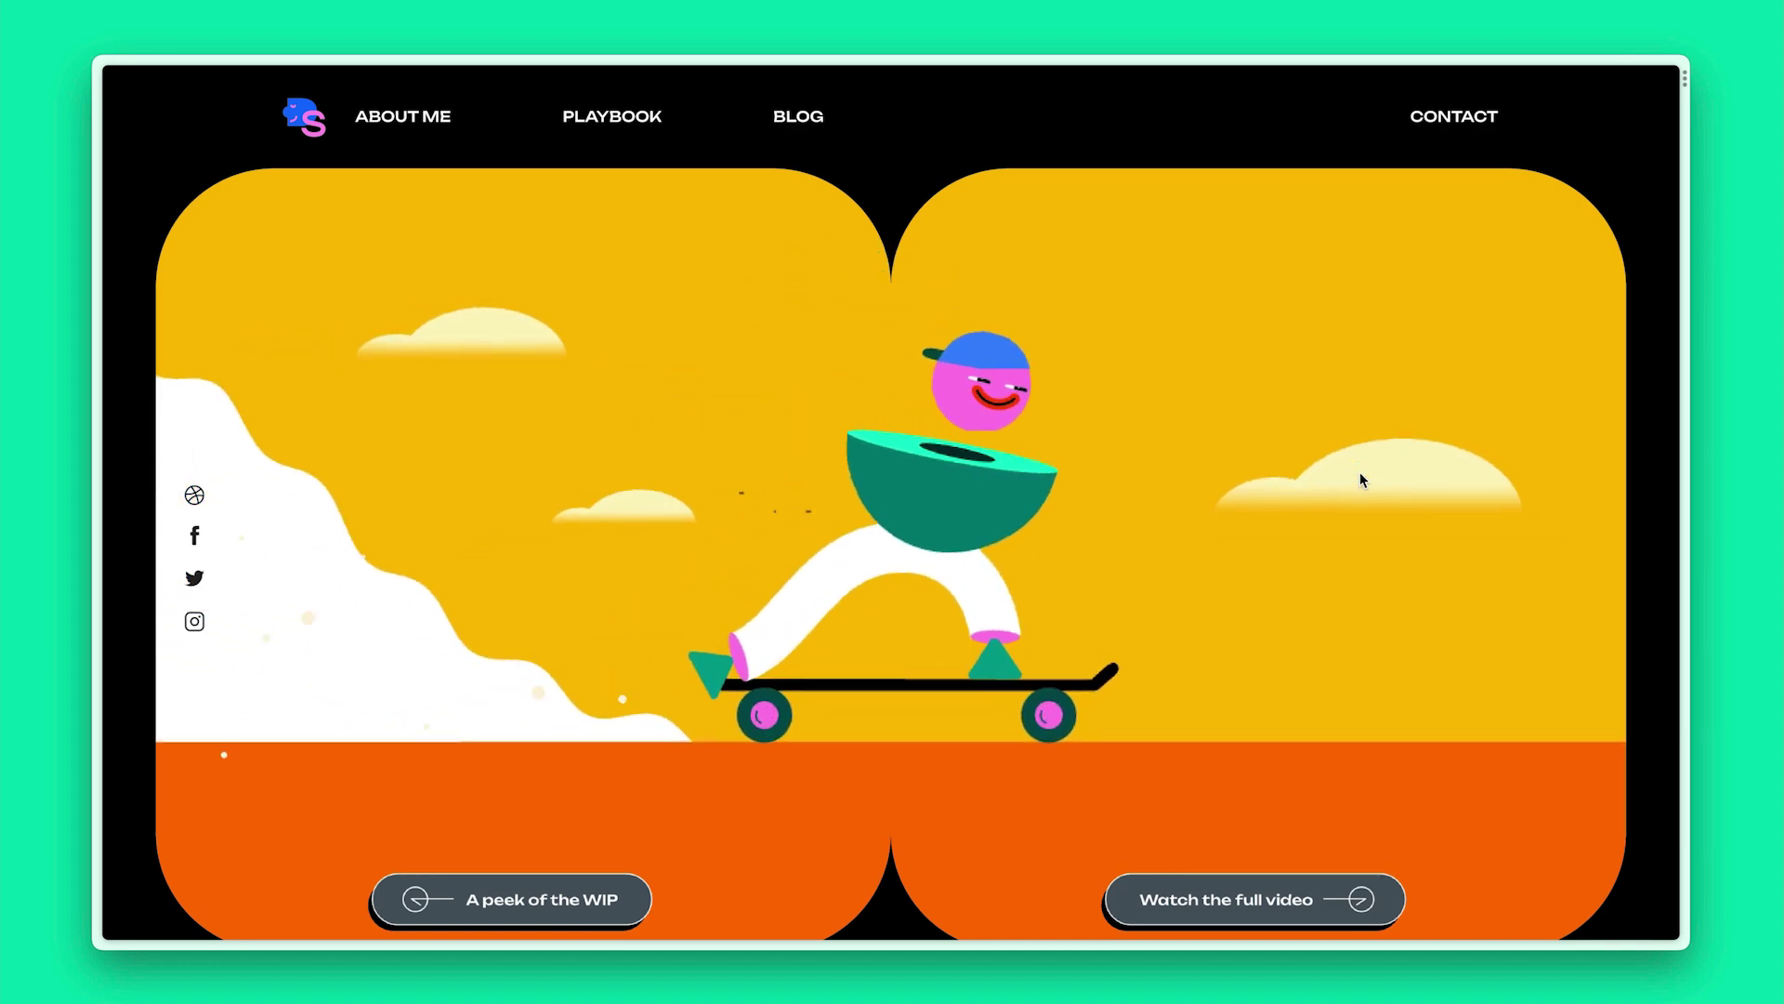
scroll(1360, 476, "down", 1)
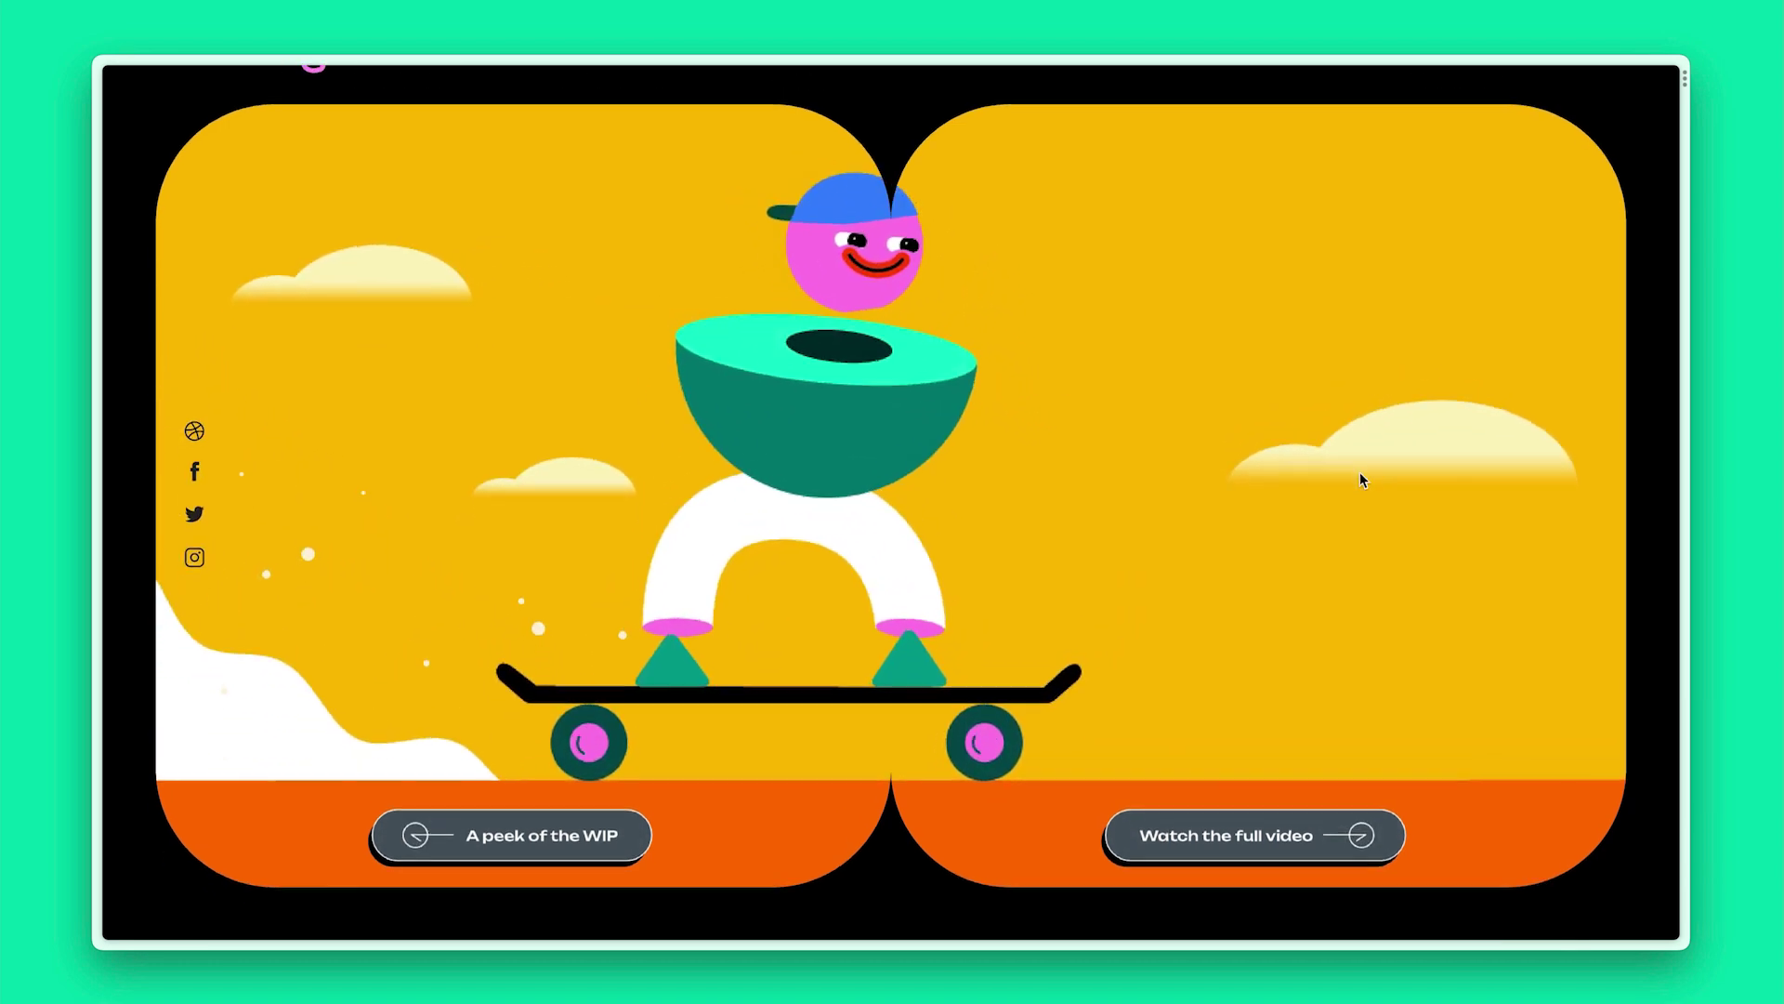
Scroll the portfolio site to preview the animated 'Watch the full video' hover button
scroll(1360, 480, "down", 5)
scroll(1358, 472, "up", 1)
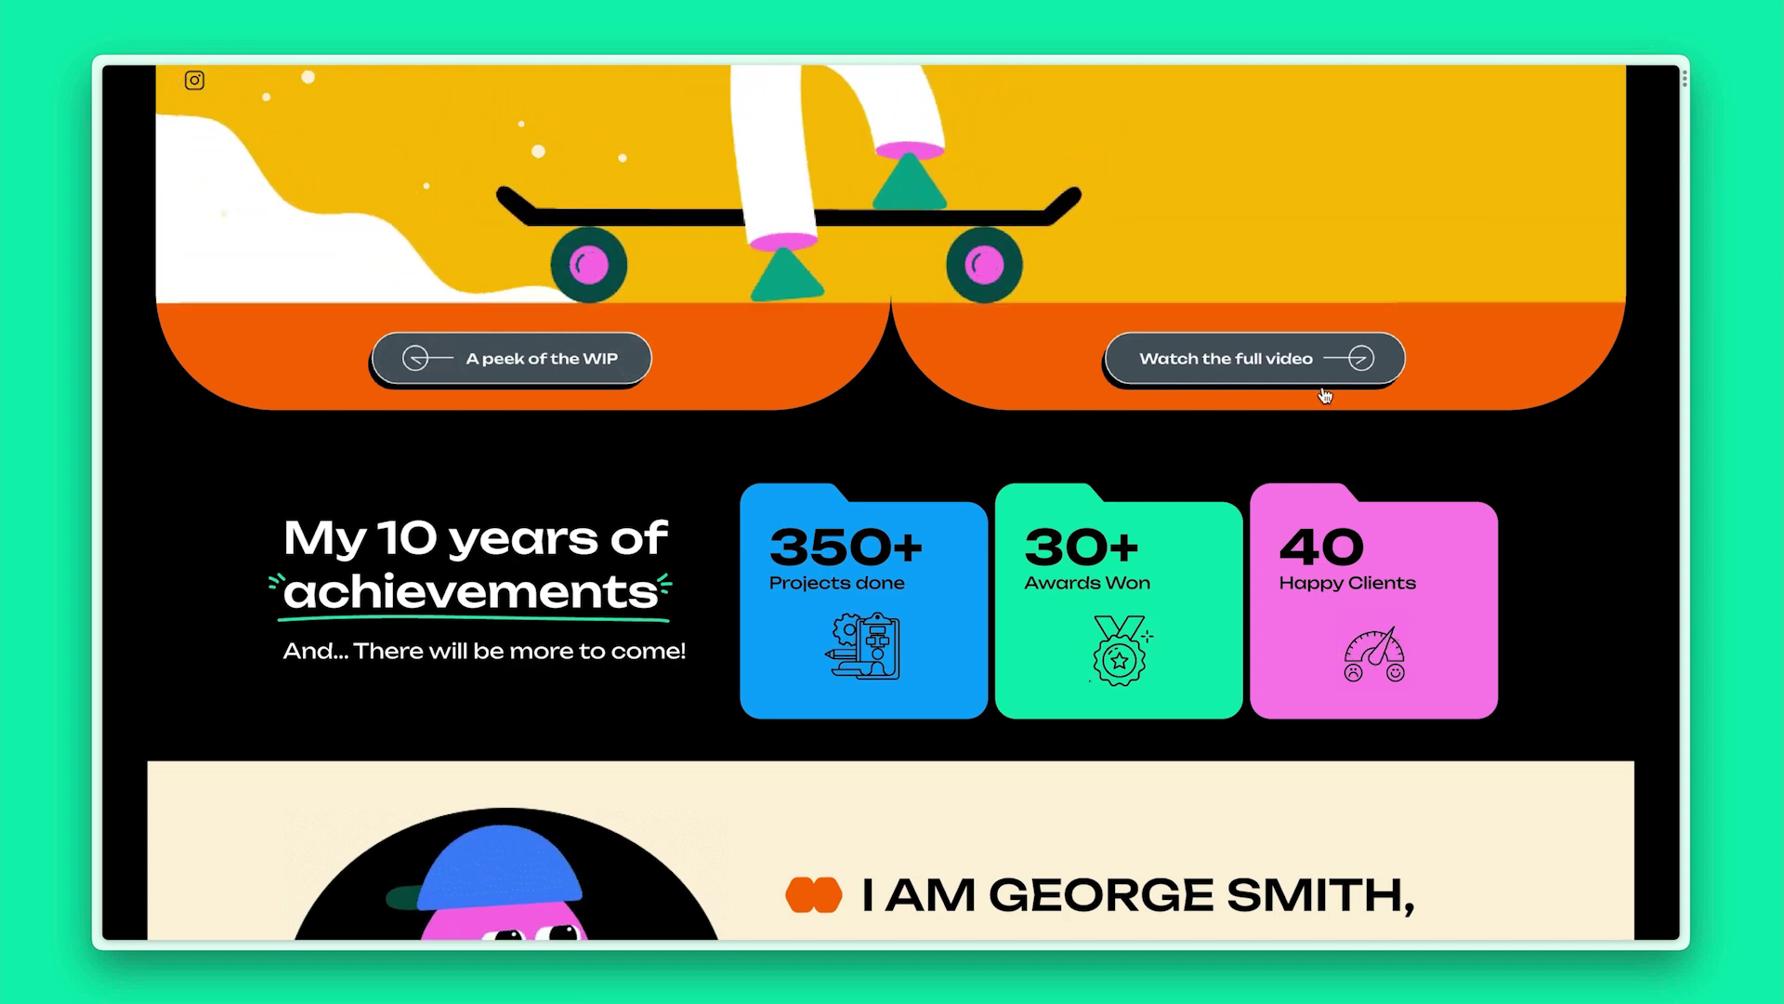
scroll(1376, 456, "down", 3)
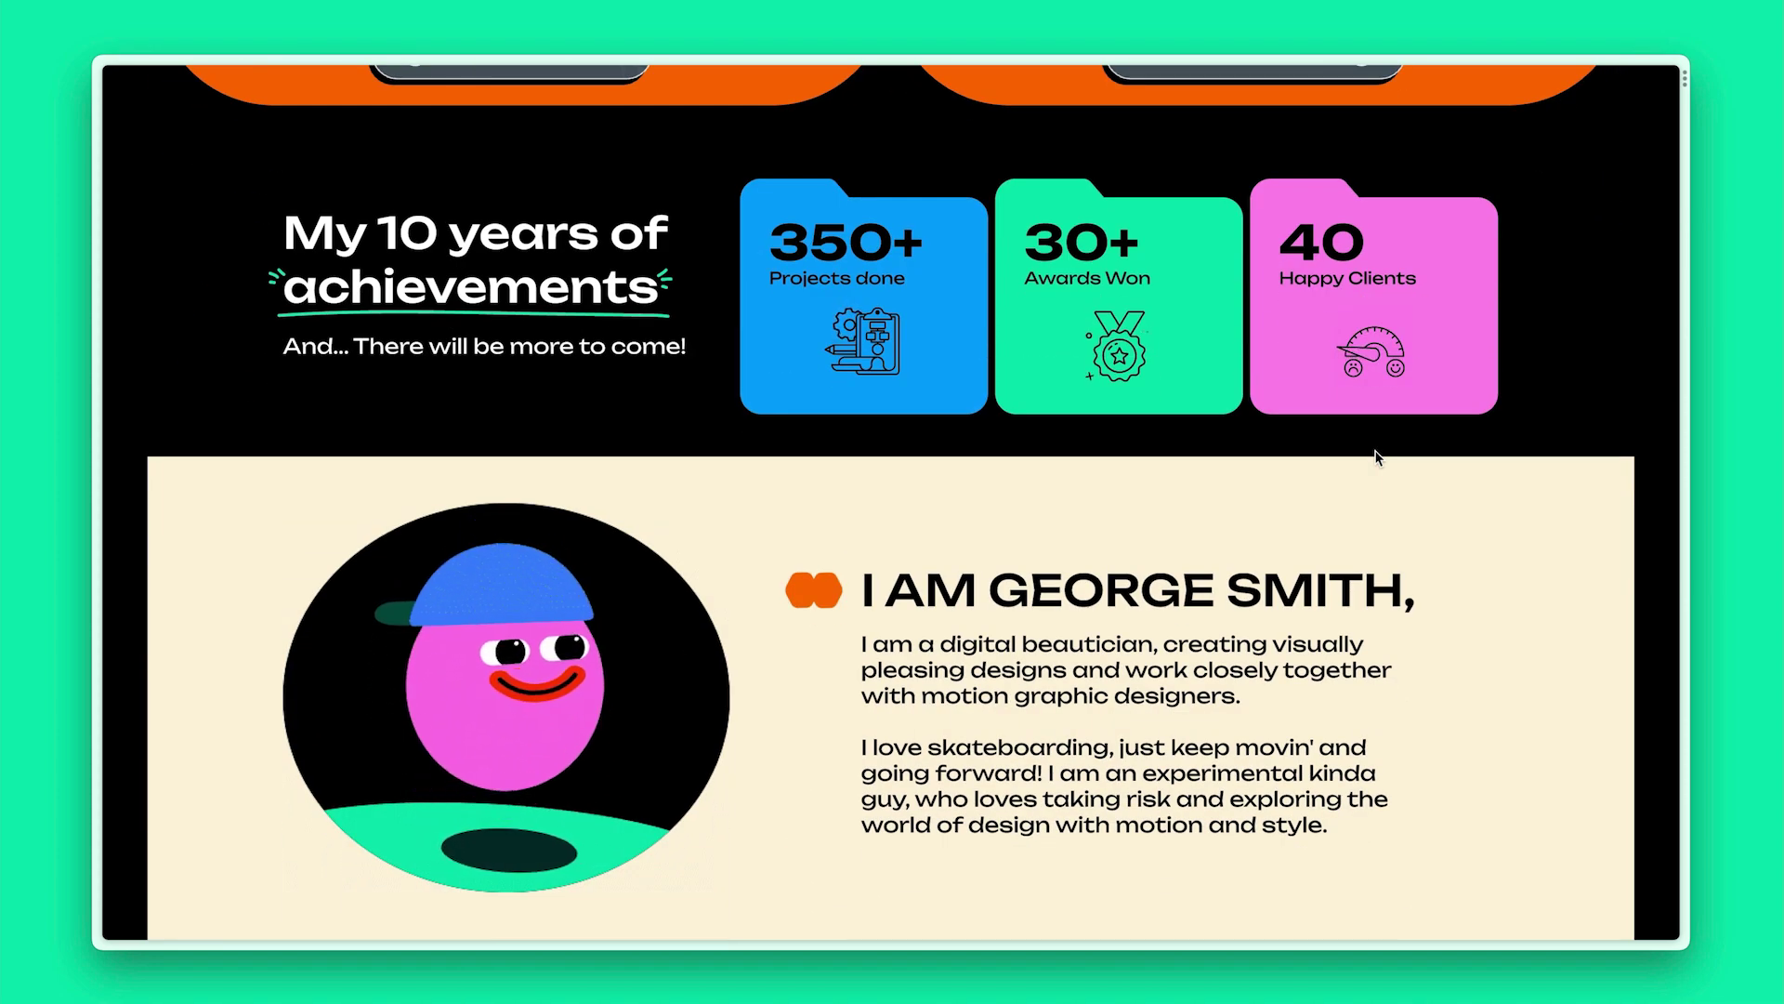
scroll(1377, 457, "up", 6)
scroll(1377, 456, "up", 2)
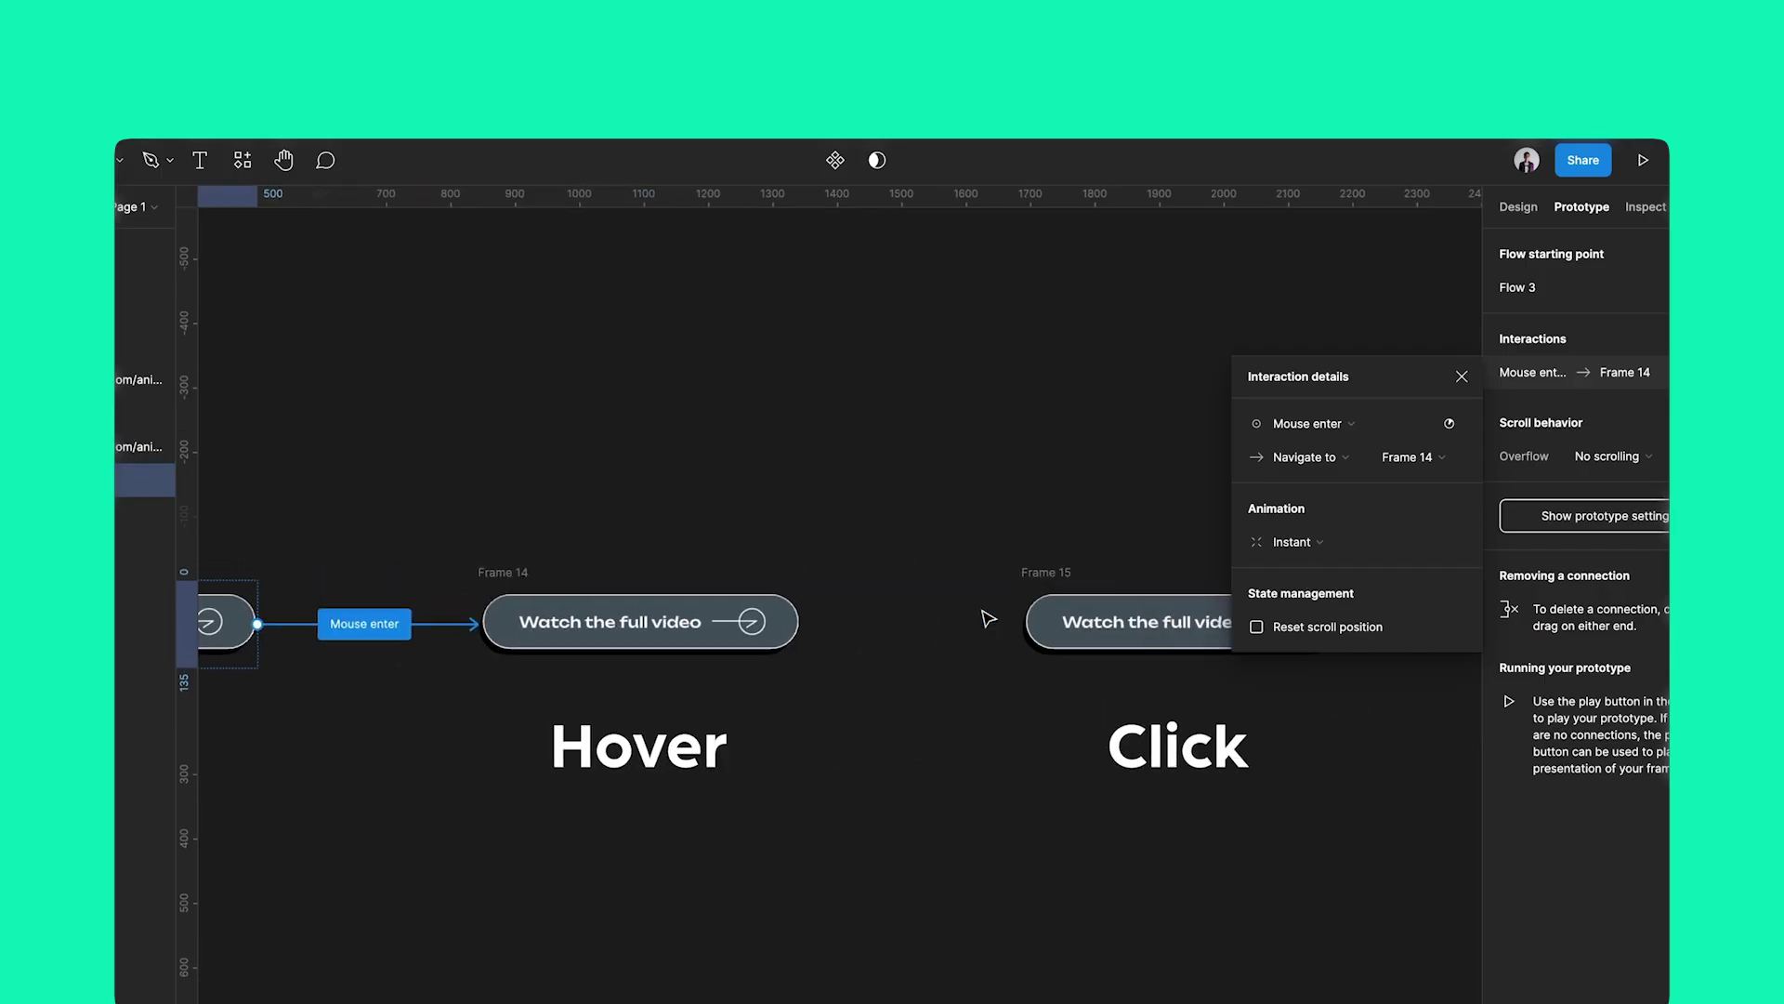
Link Frame 14 (Hover) to Frame 15 with an on-click prototype interaction in Figma
scroll(988, 618, "right", 2)
left_click(409, 602)
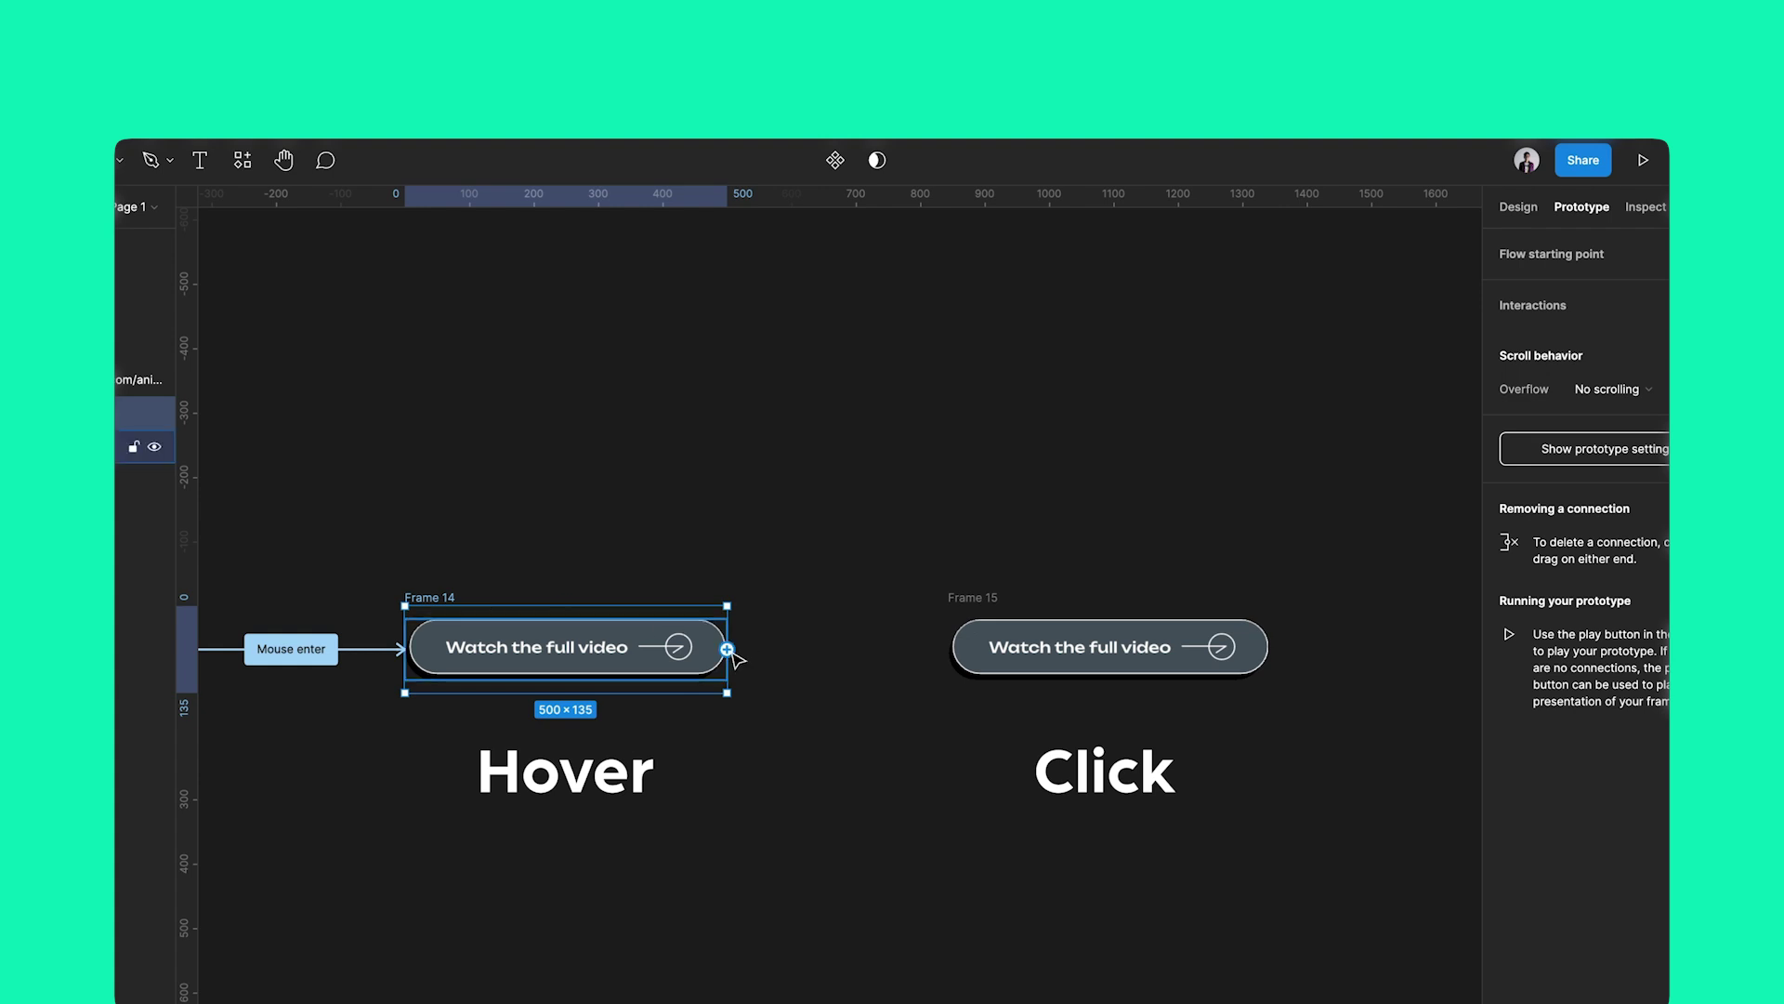
left_click_drag(962, 663, 963, 663)
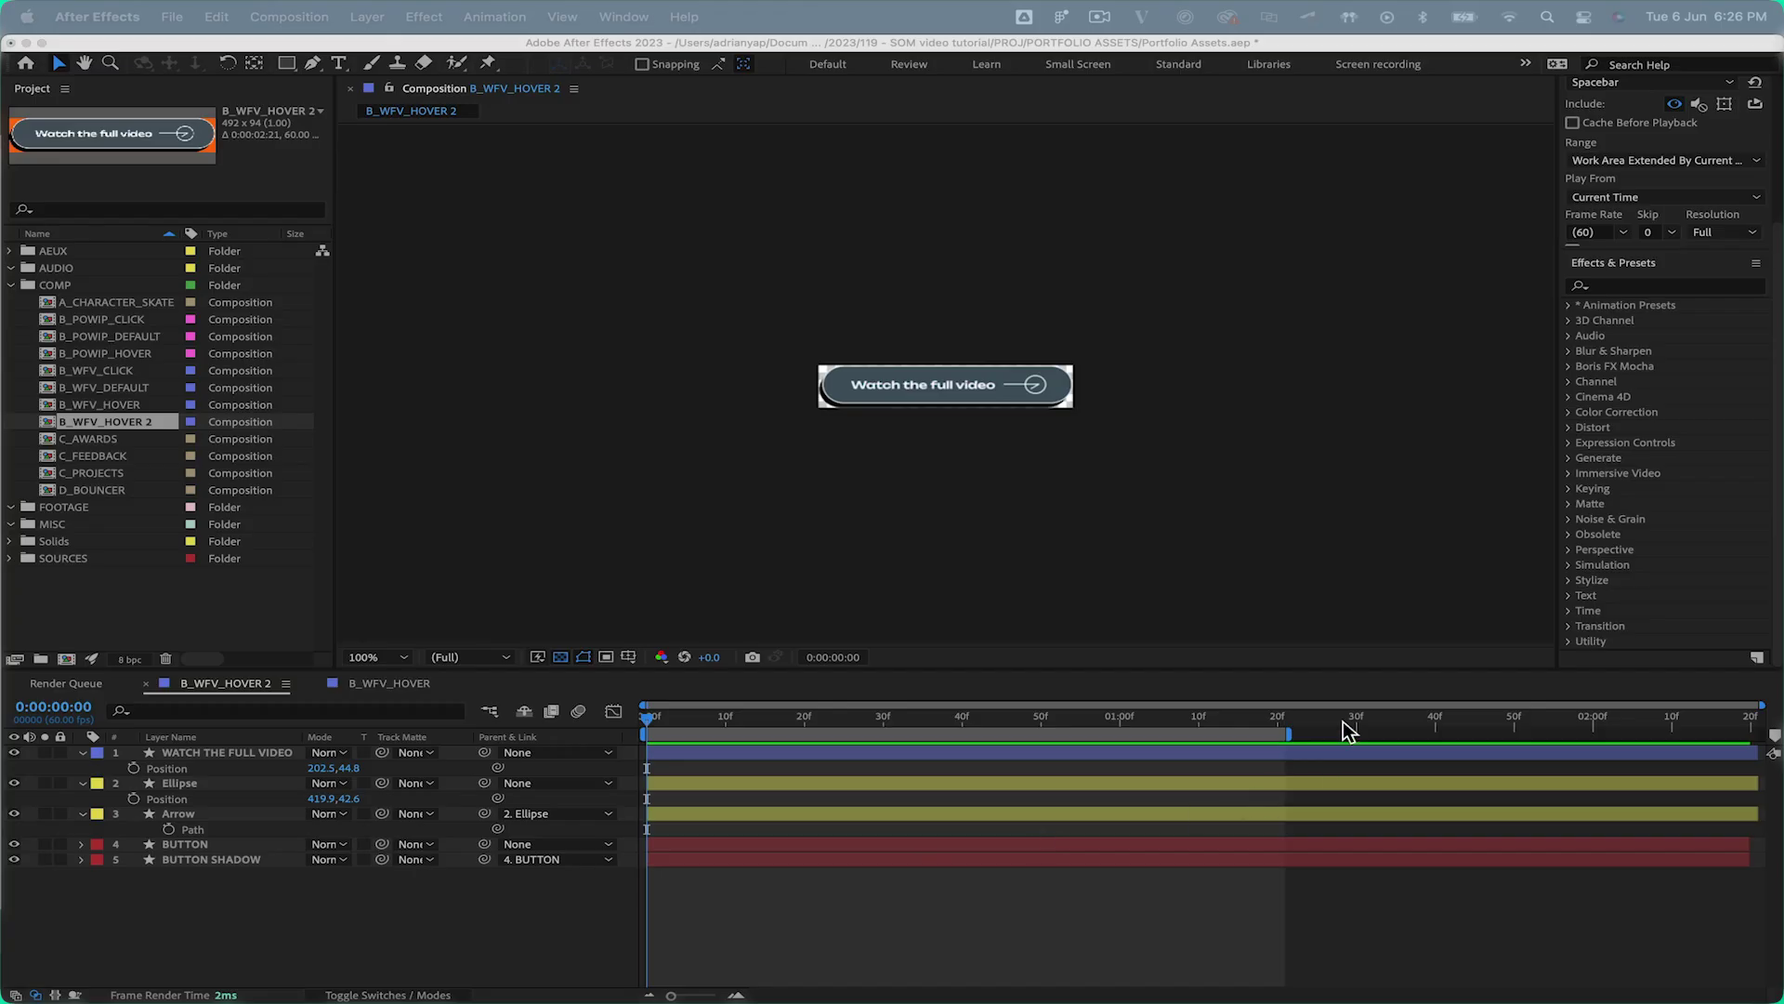
left_click(1257, 533)
key("period")
key("period")
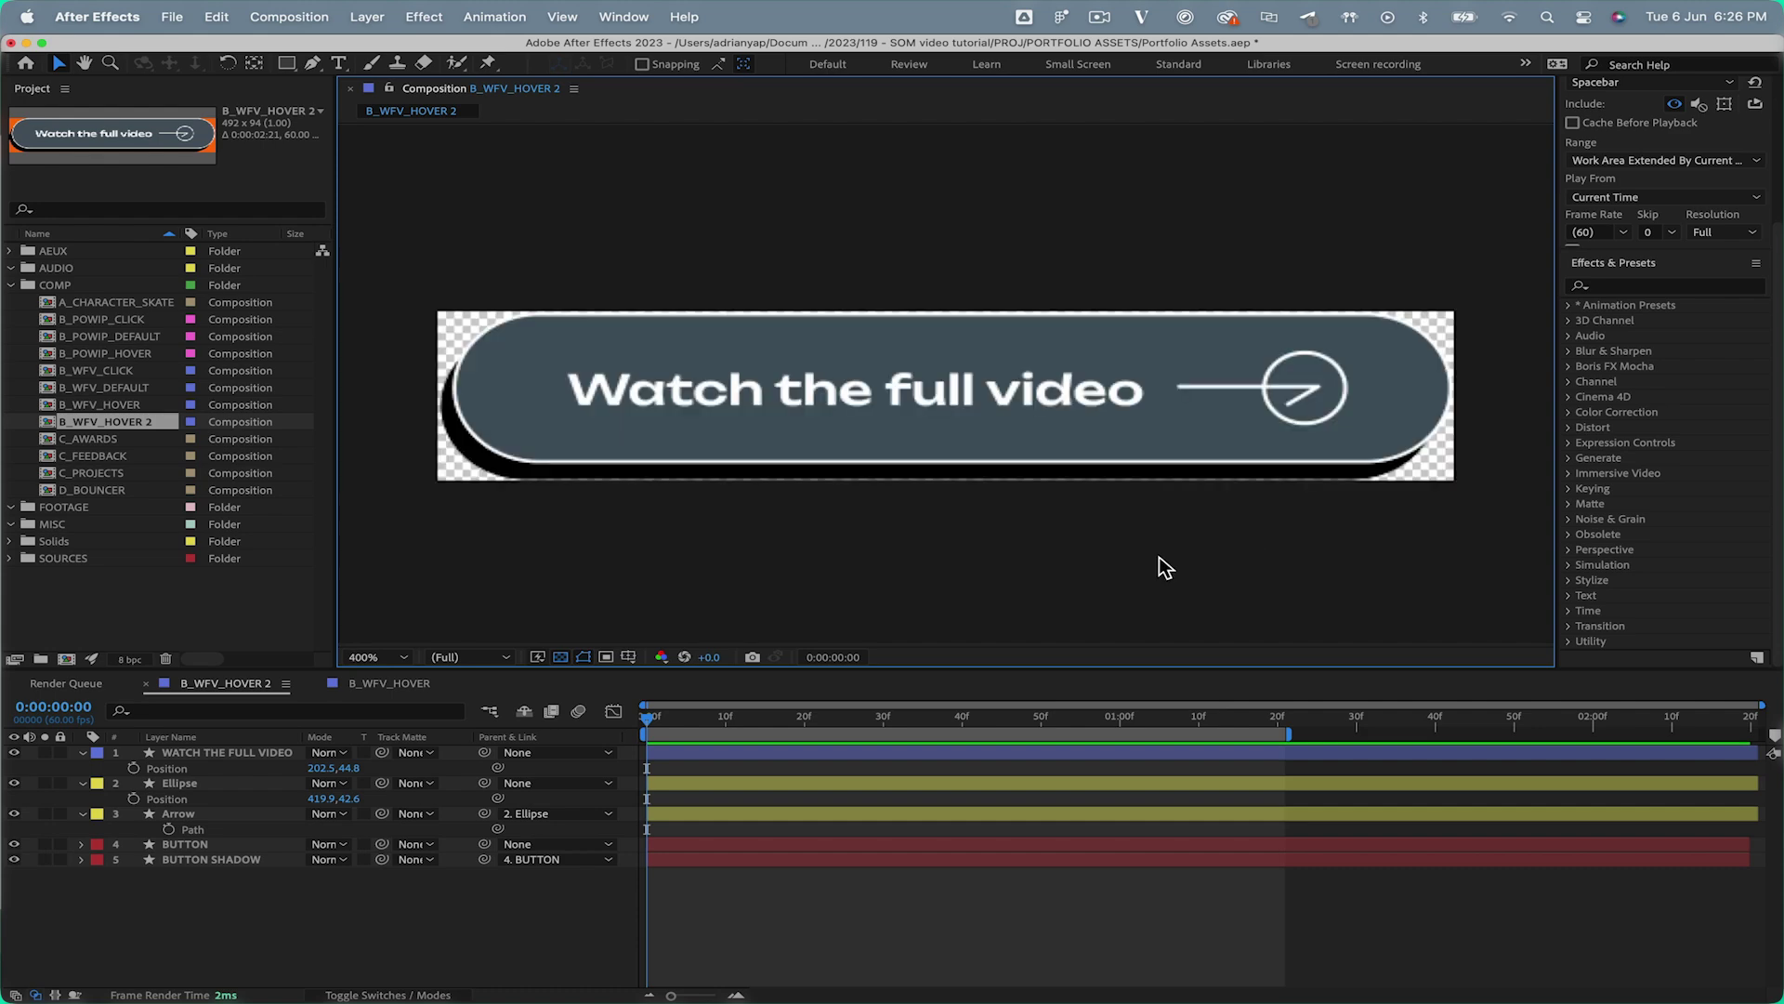
key("super+k")
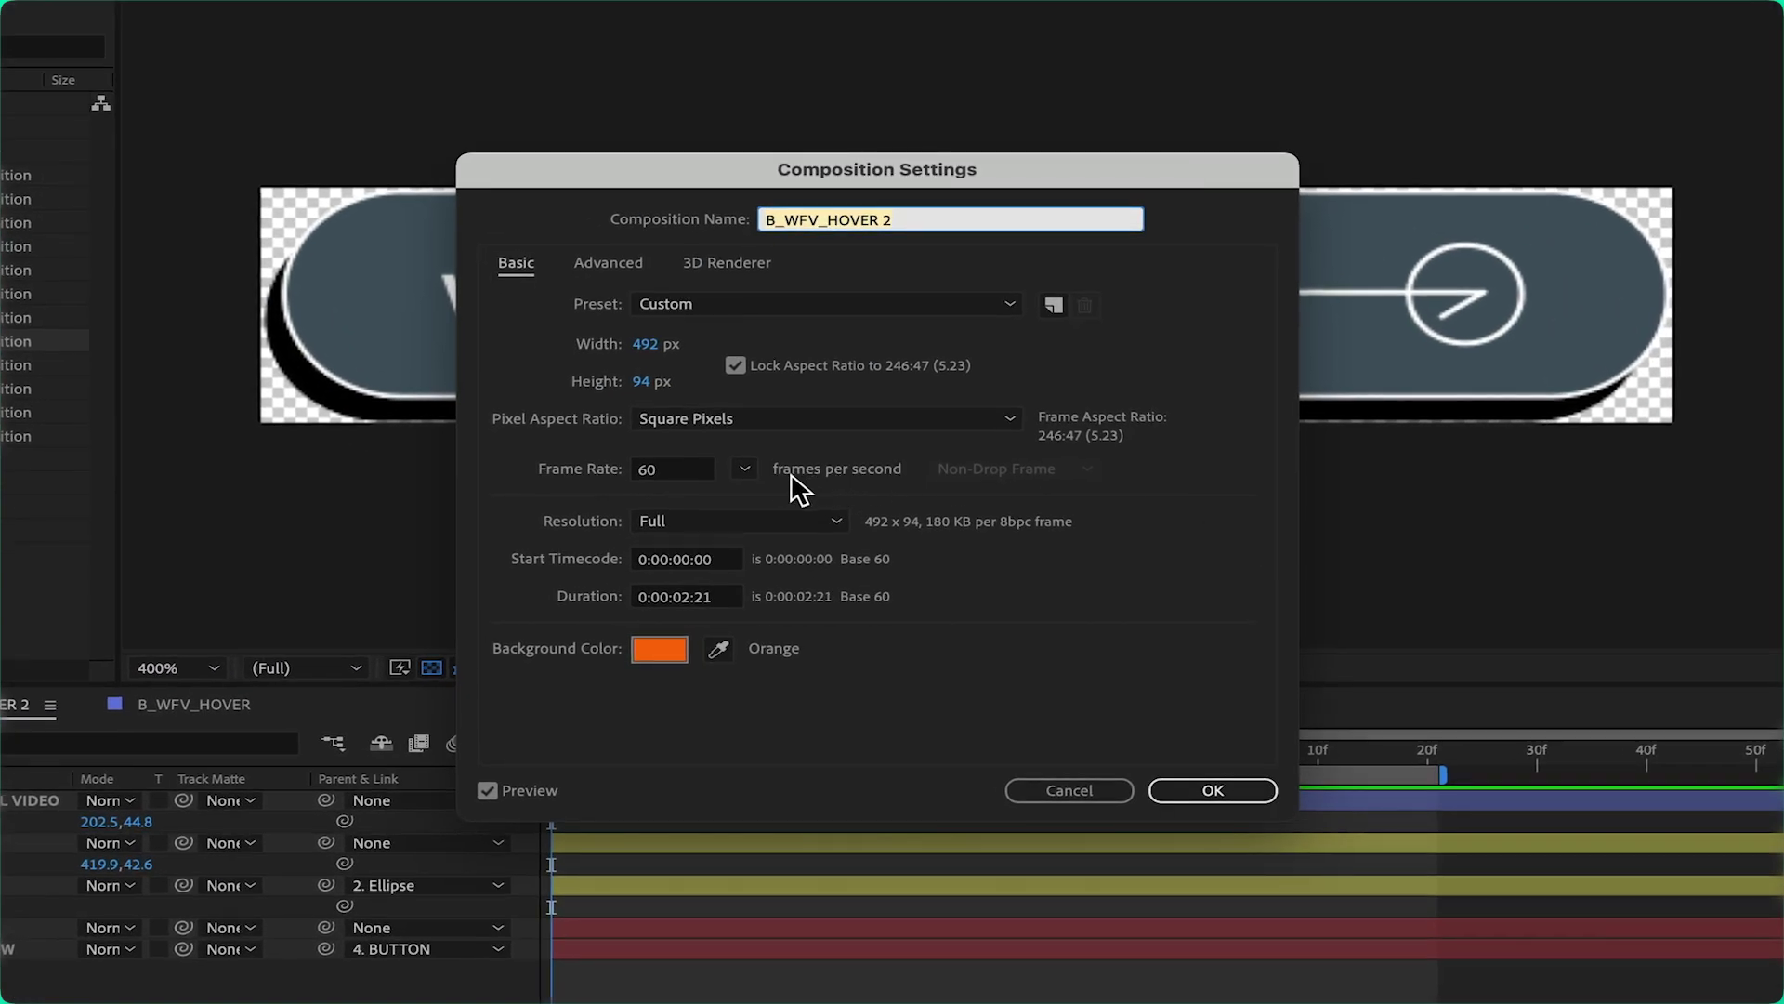
left_click(745, 470)
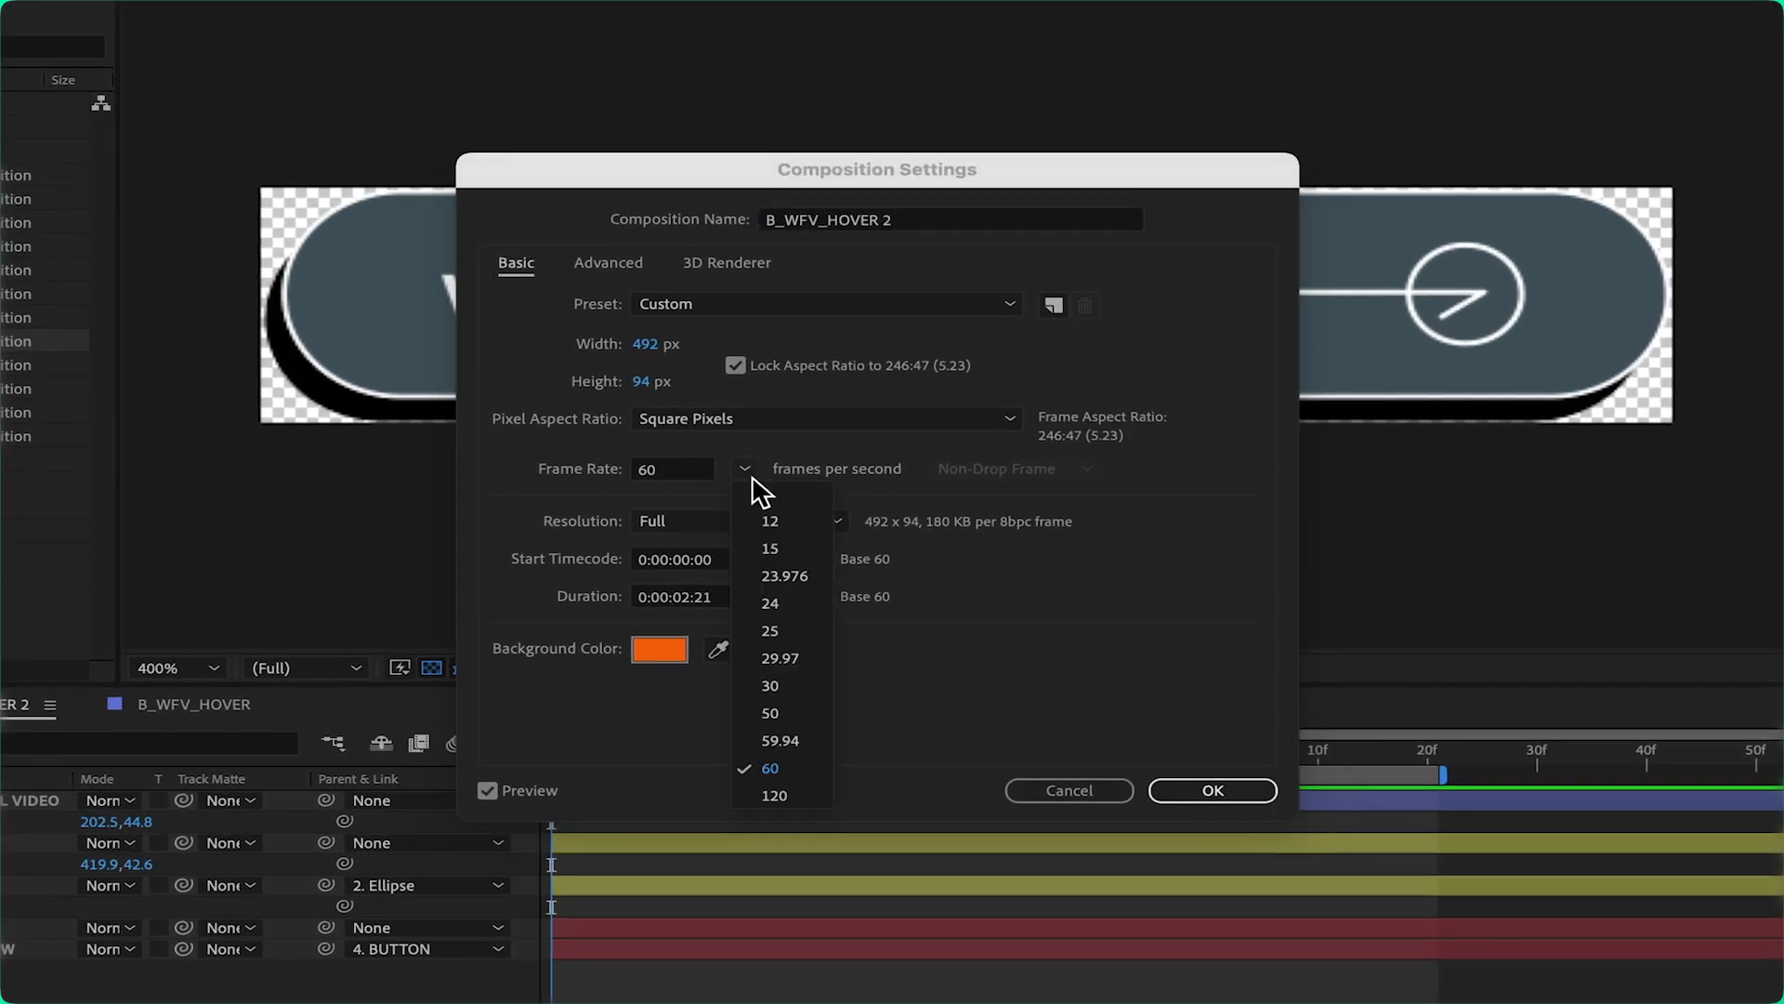
left_click(785, 768)
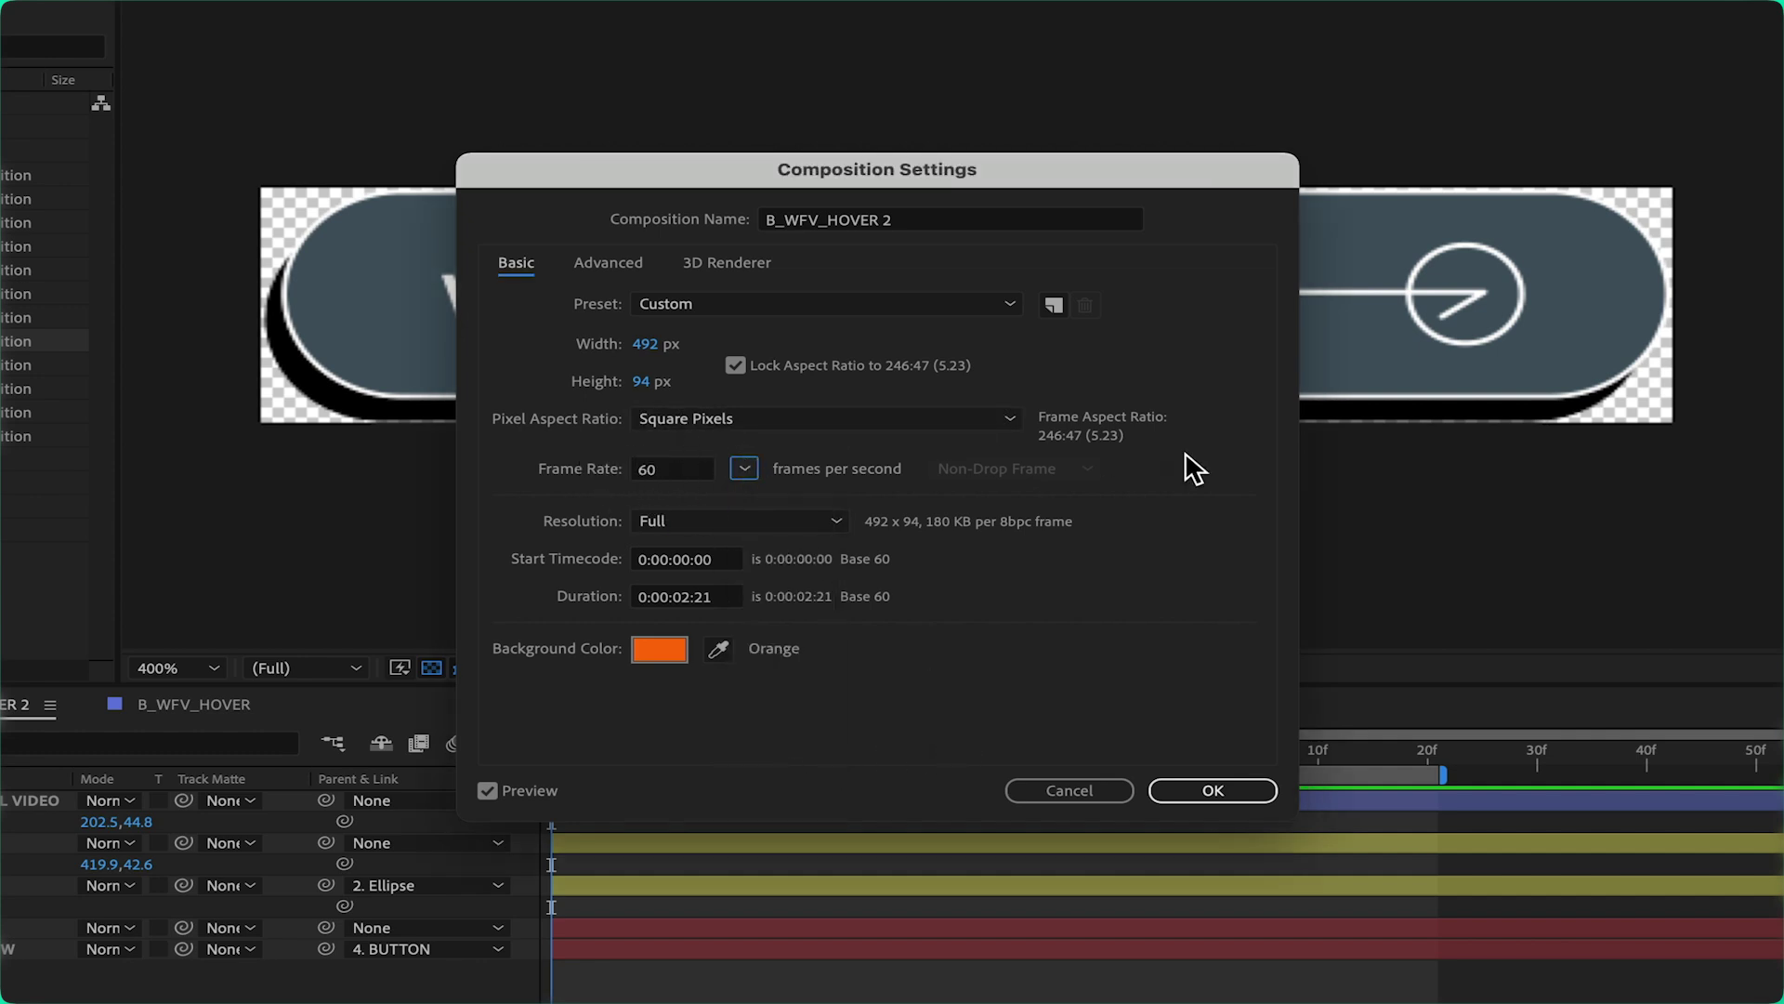
left_click(1205, 785)
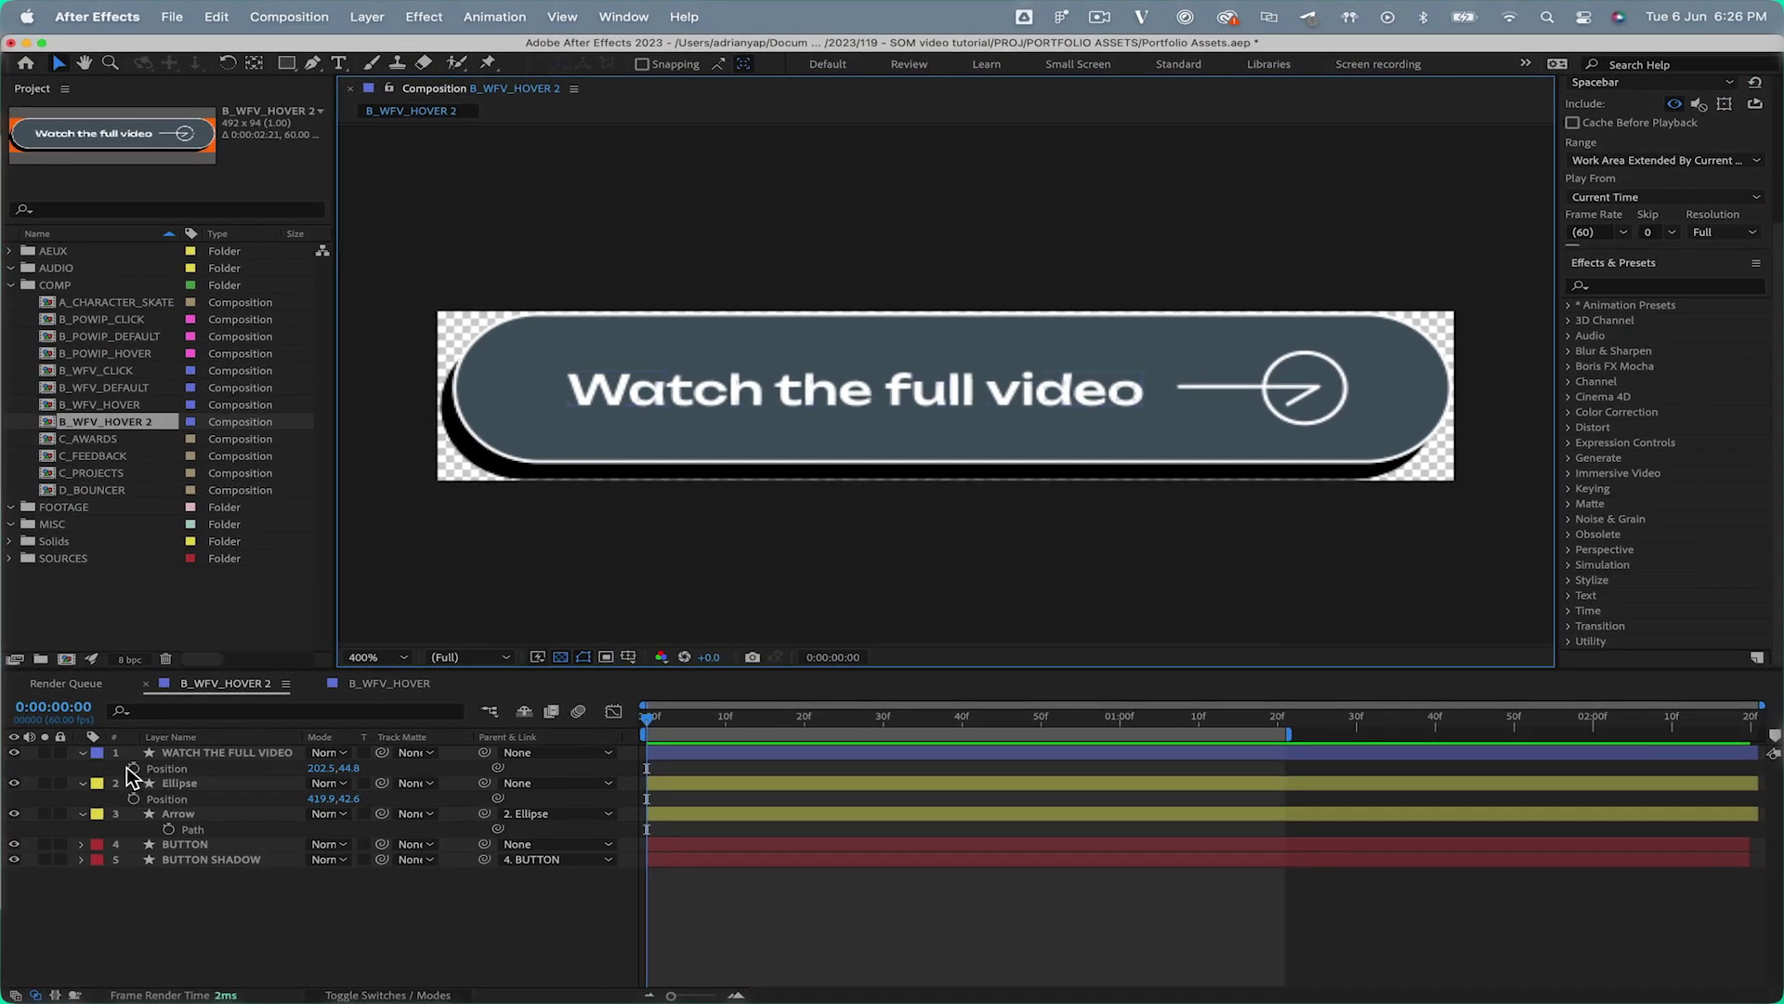
Keyframe Position and Path at 0, 40f and 1:20, nudging text and ellipse 20 px right at 40f
left_click(168, 829)
left_click(1273, 720)
left_click(28, 768)
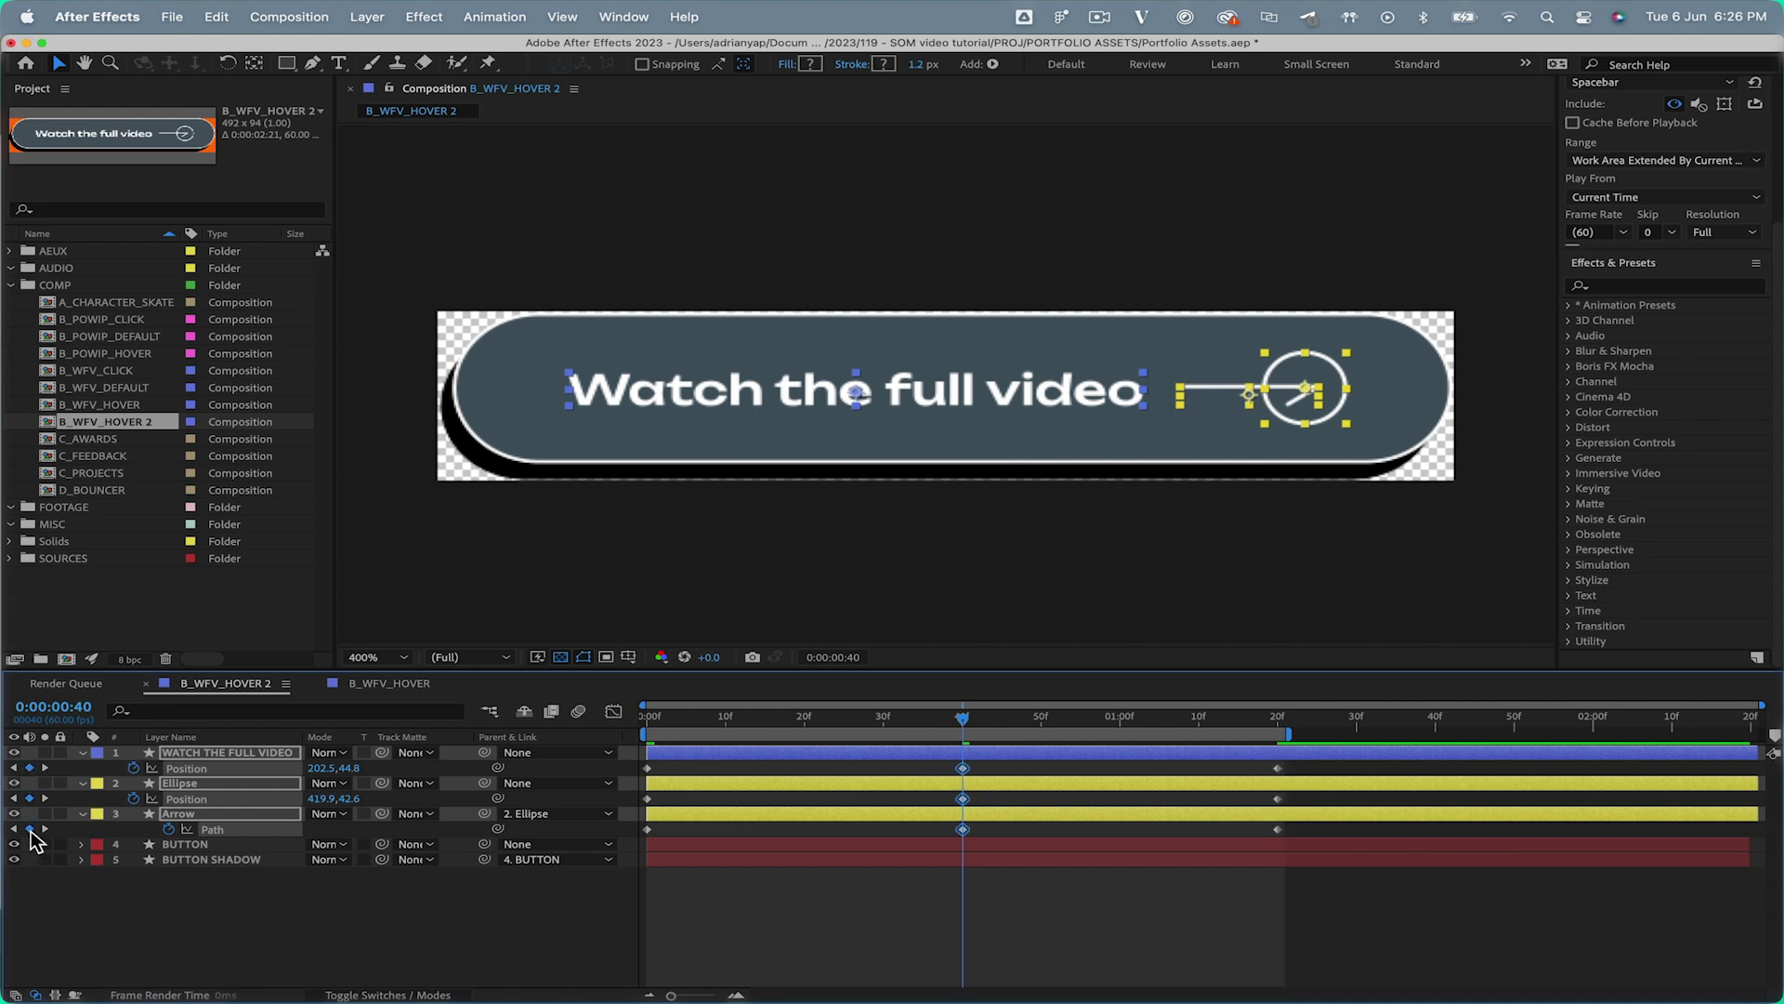
key("shift+Right")
key("shift+Right")
left_click(1000, 794)
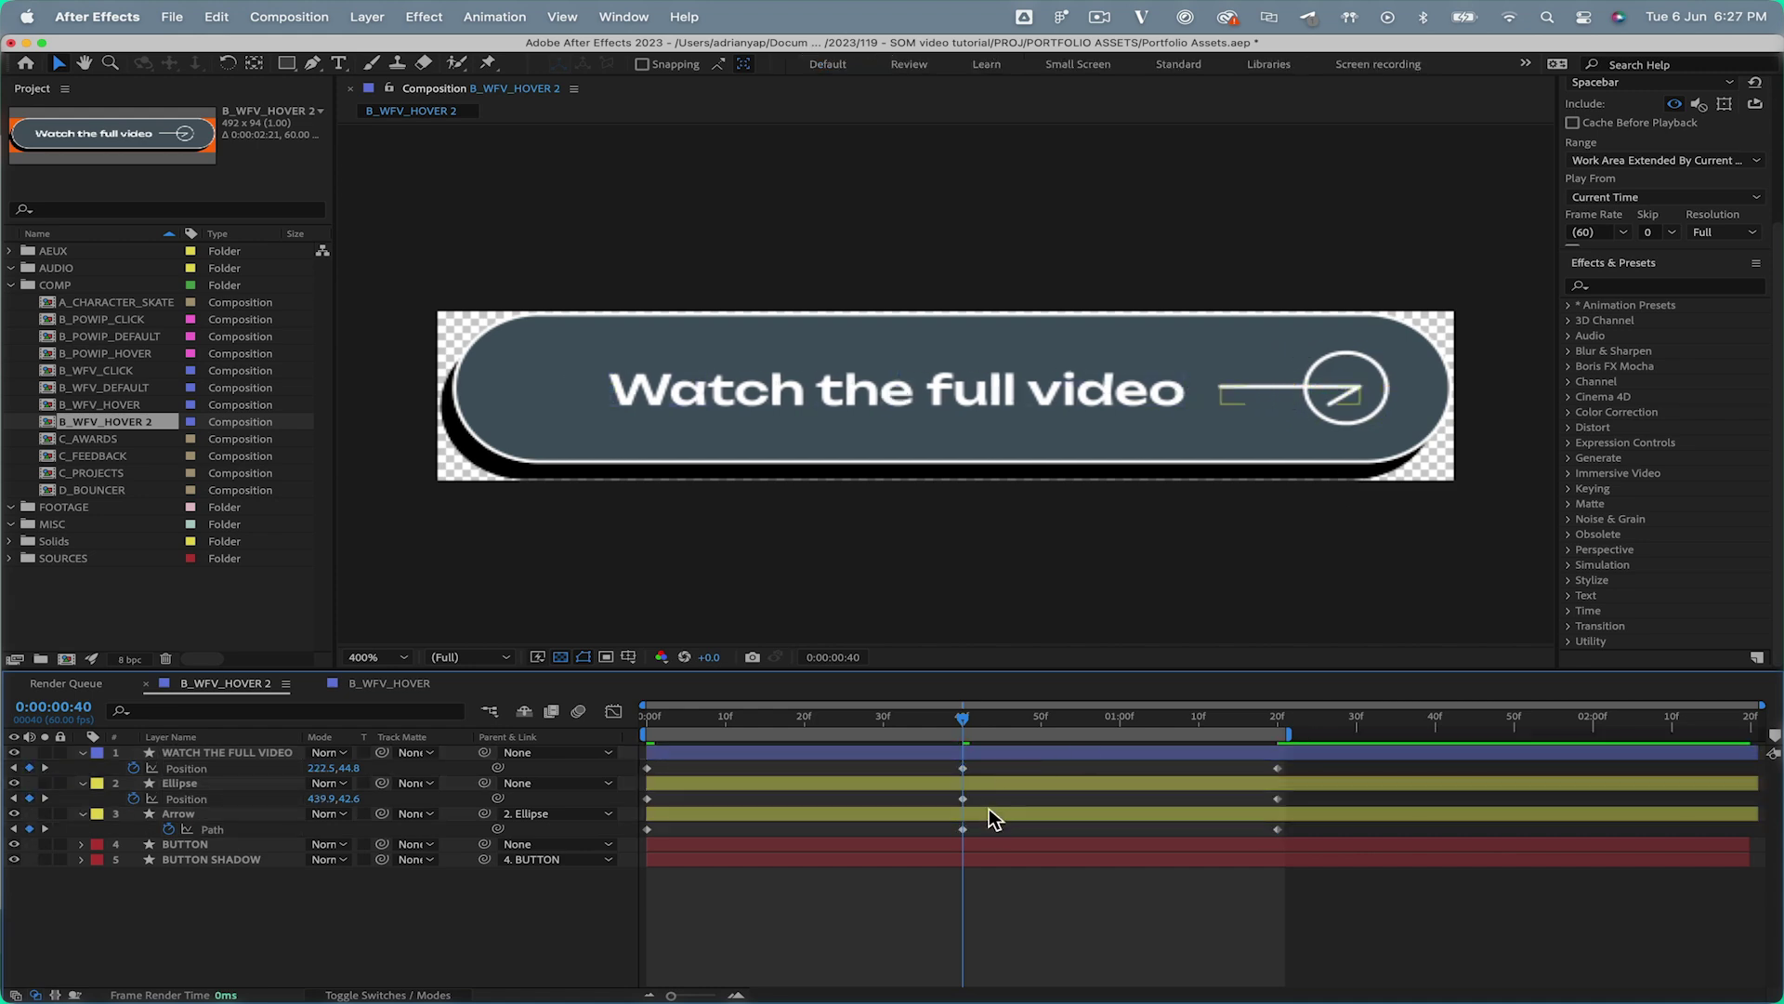
Select the text and Ellipse layers' 40f keyframe and preview the slide animation
left_click(991, 814)
left_click(990, 773)
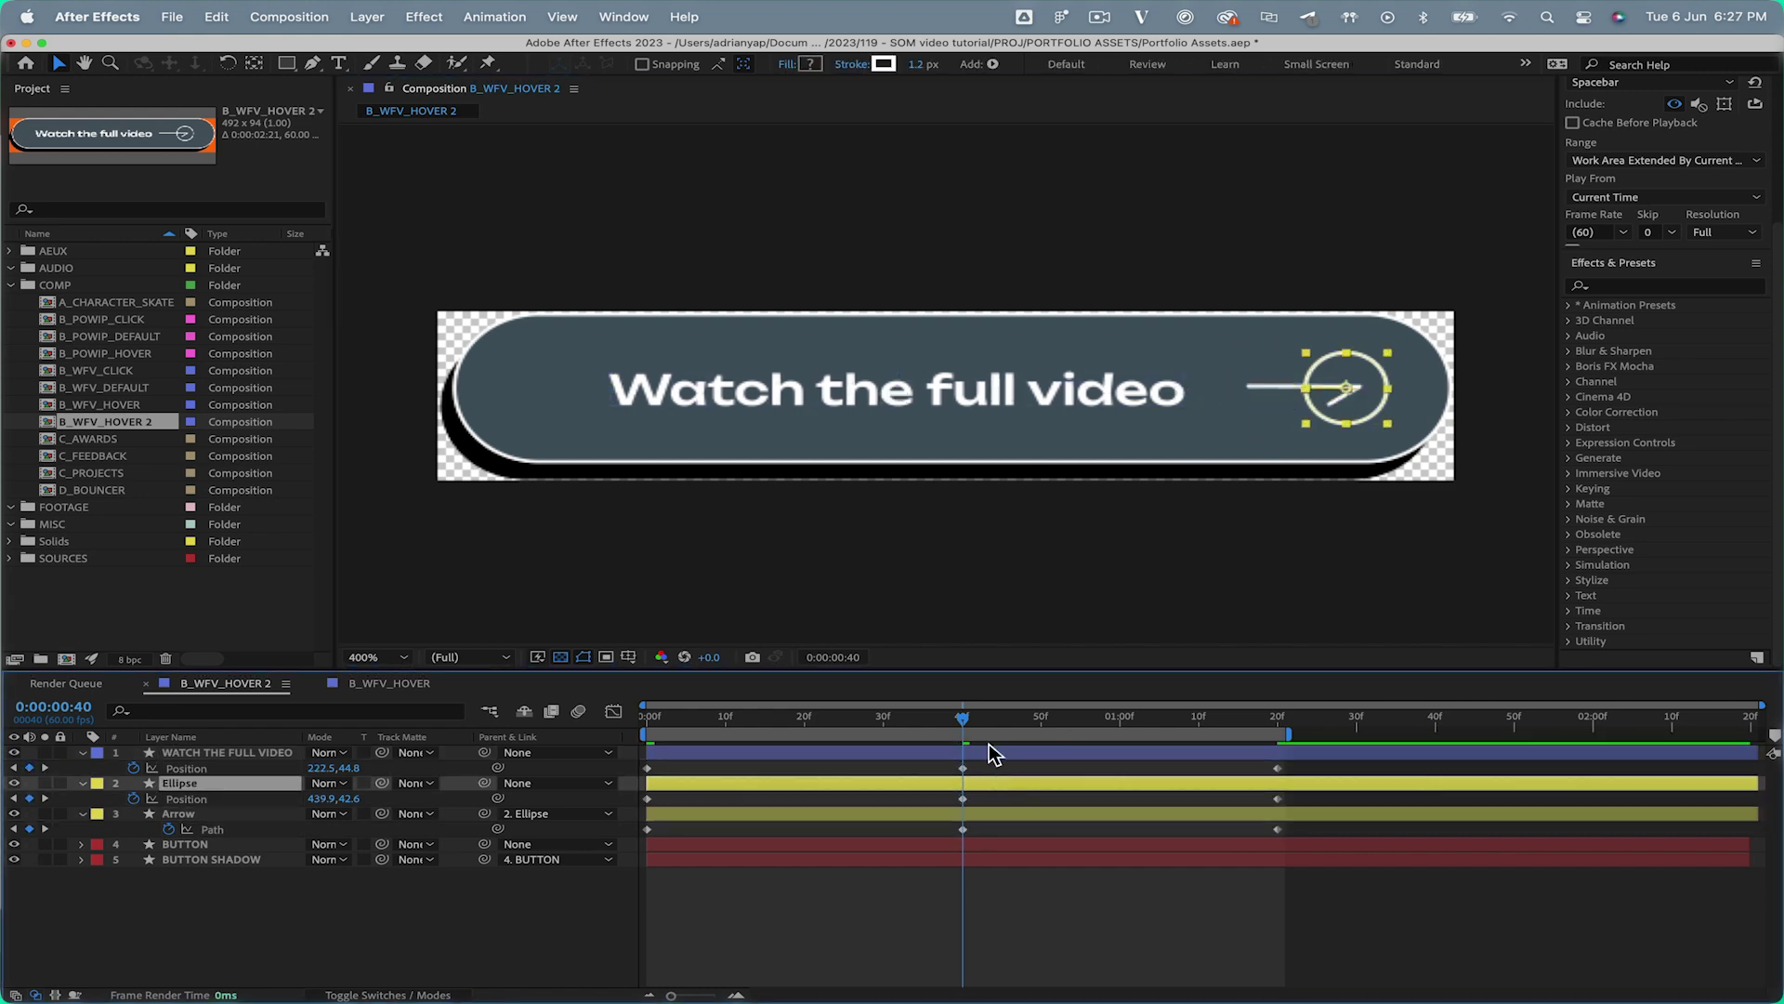
left_click(987, 751)
left_click(987, 783, "shift")
left_click(962, 768)
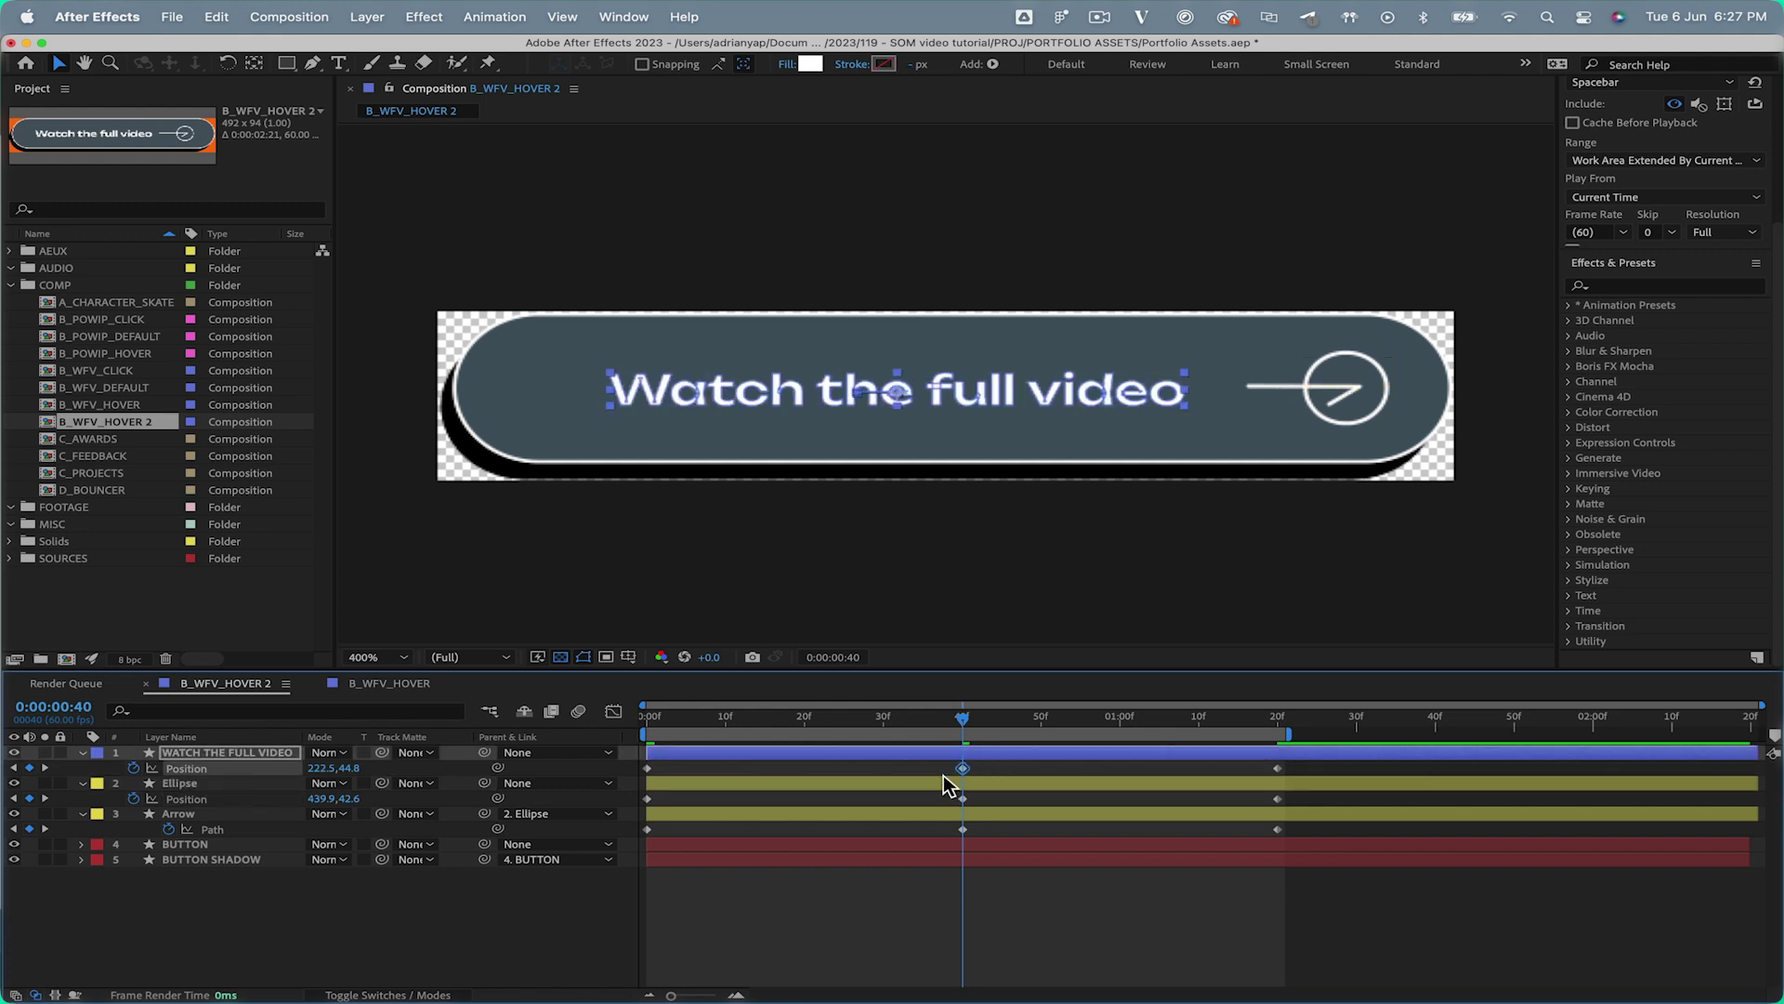
key("space")
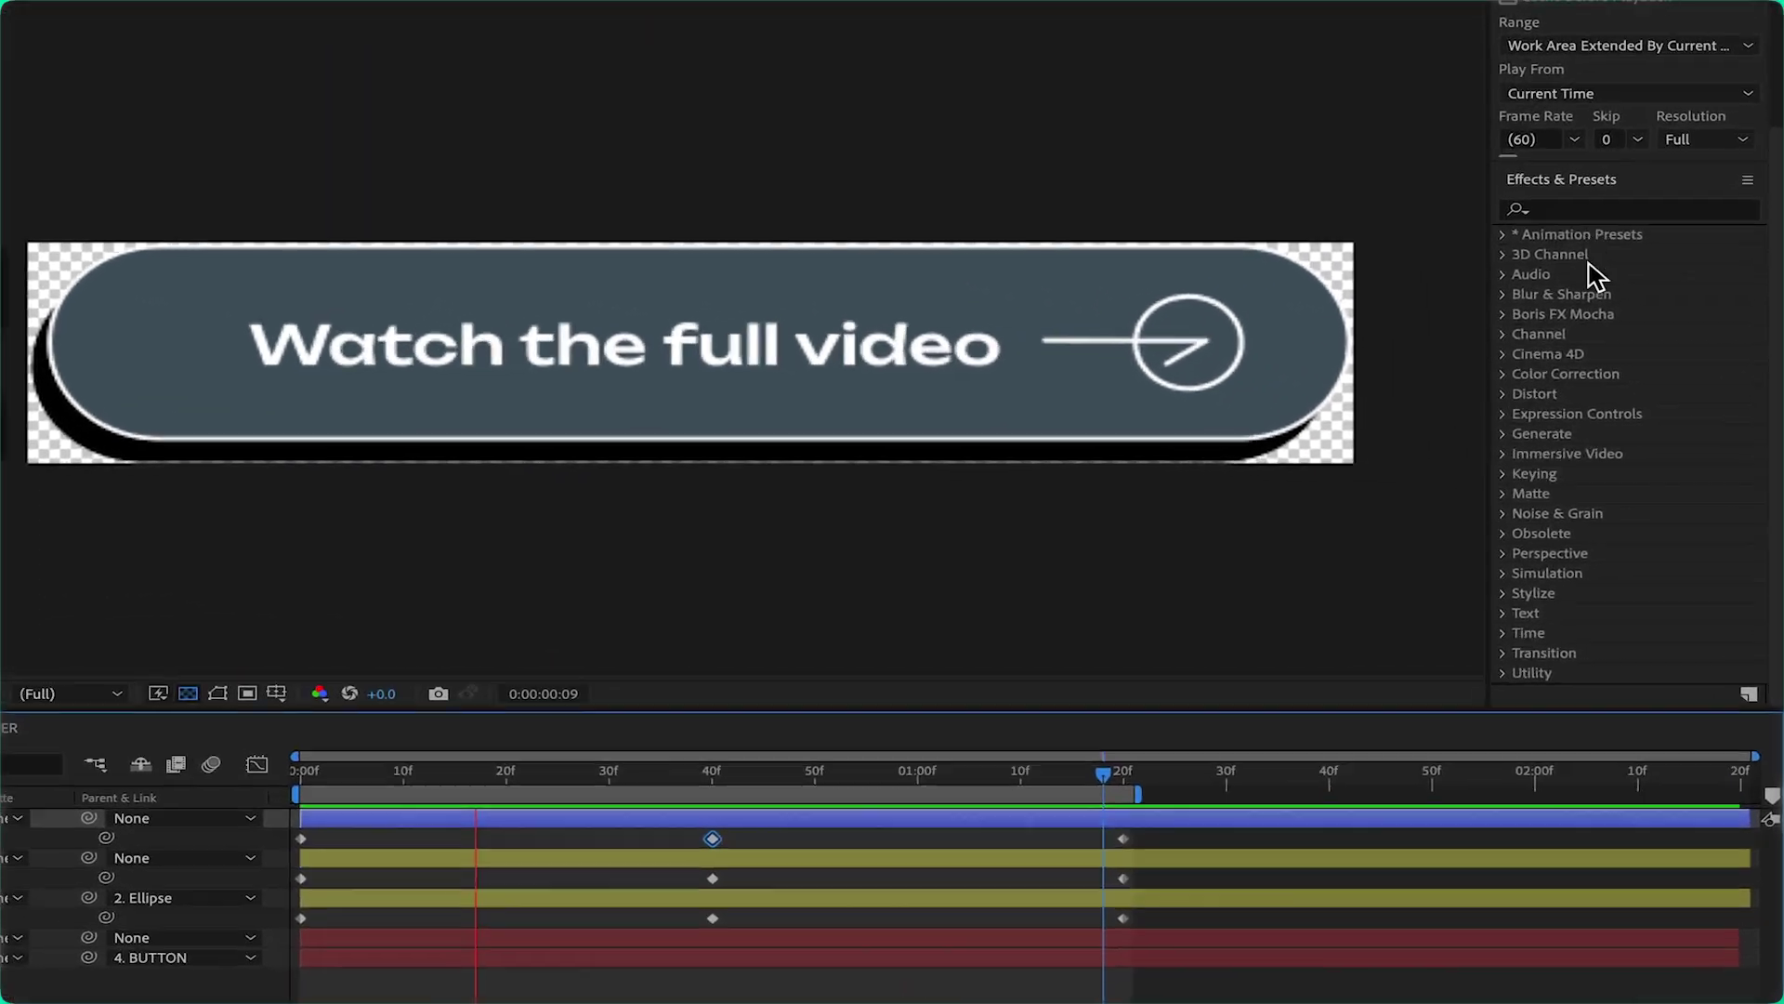
scroll(1594, 479, "down", 3)
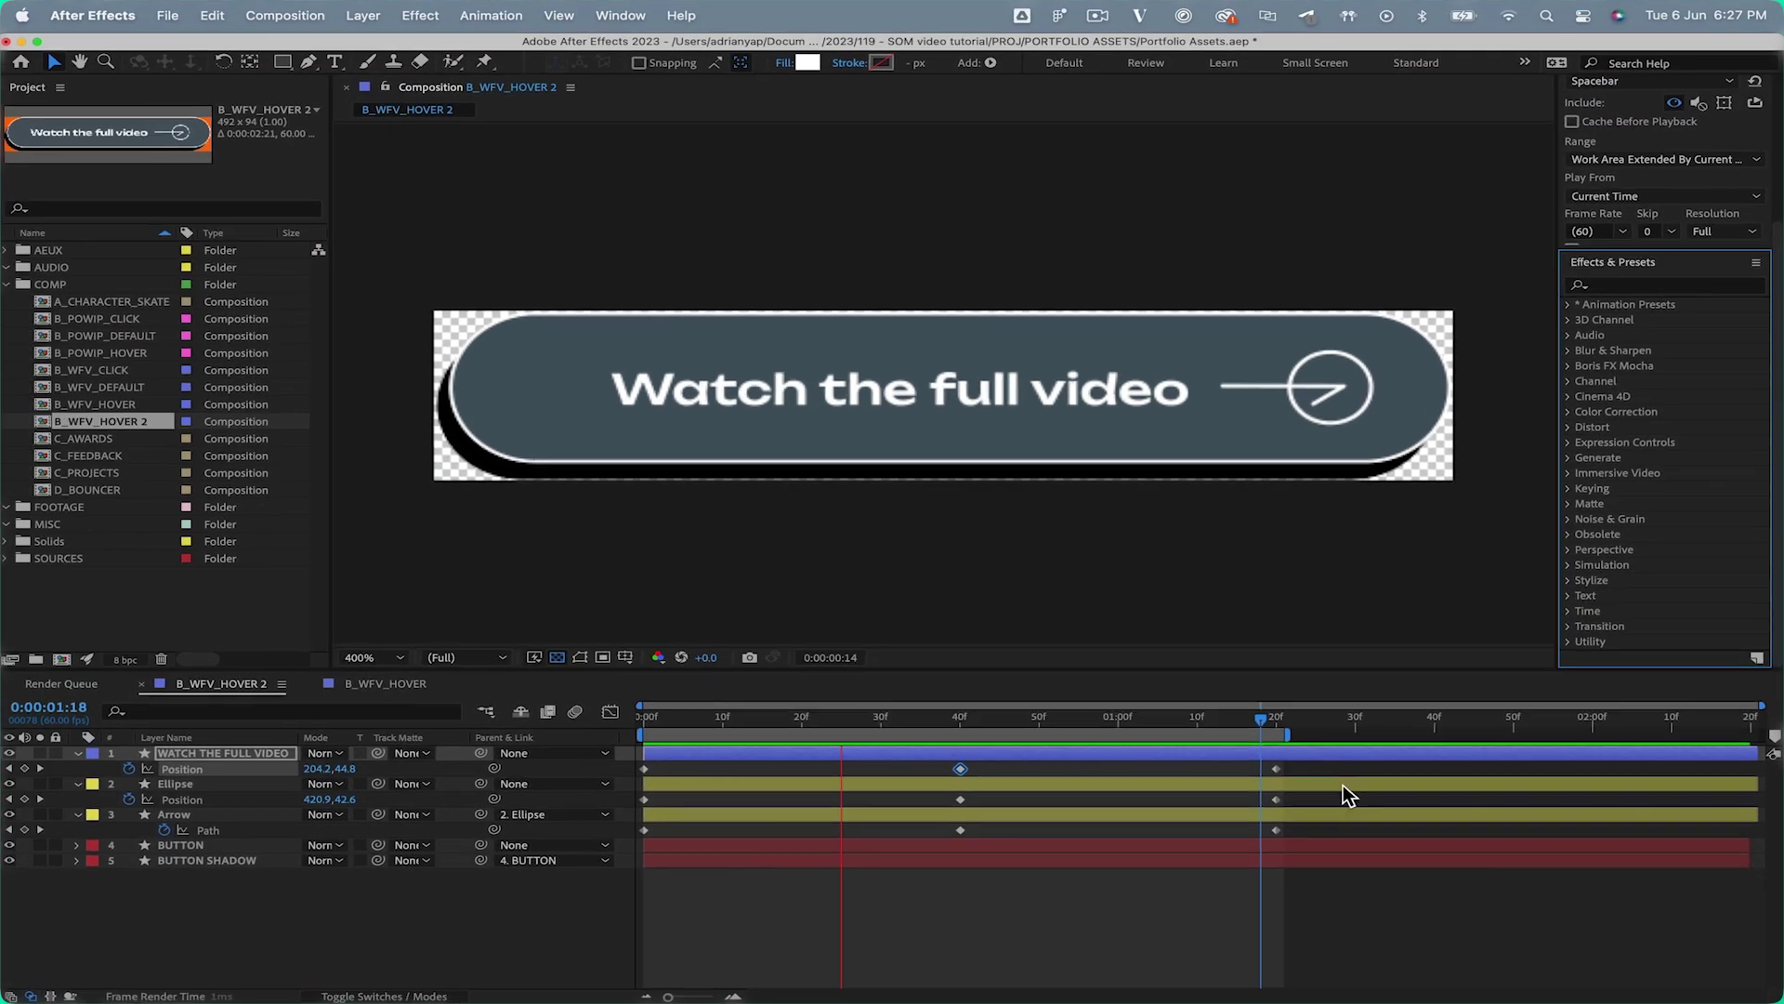
key("space")
Ease the keyframes of layers 1-3 in the Graph Editor so speed peaks arrive earlier
left_click_drag(1342, 766, 614, 862)
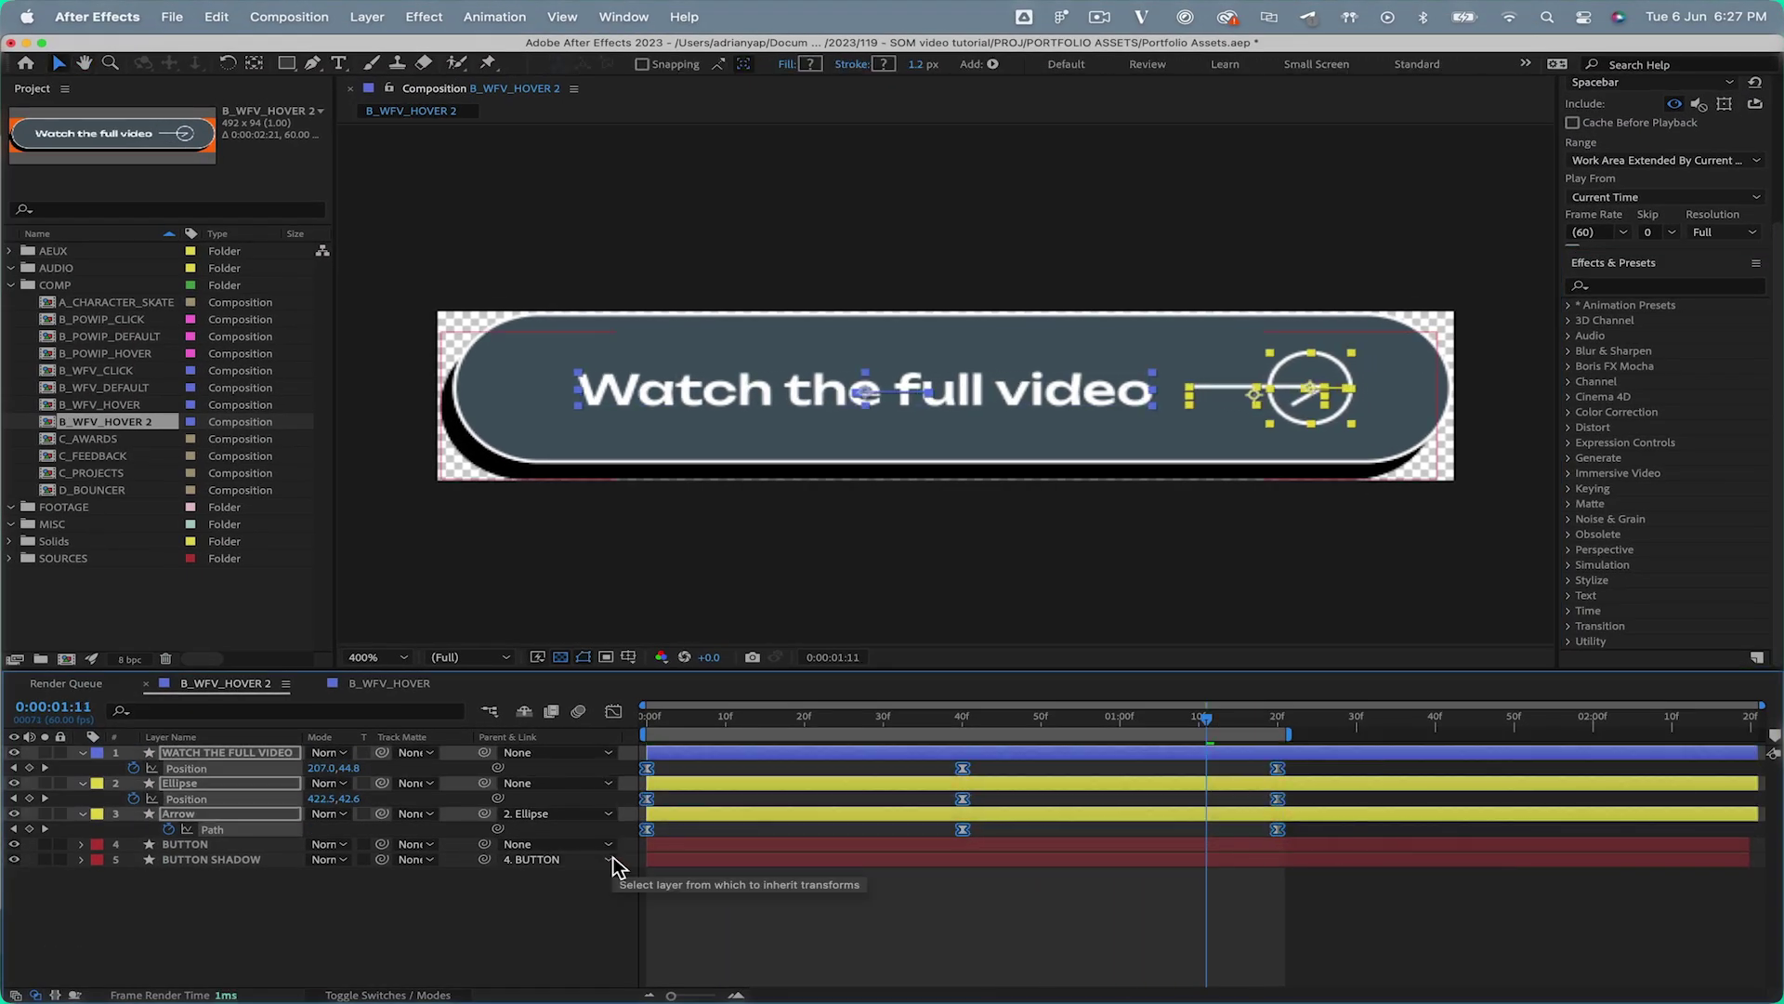
key("shift+F3")
left_click_drag(1223, 929, 870, 960)
left_click_drag(1233, 946, 738, 934)
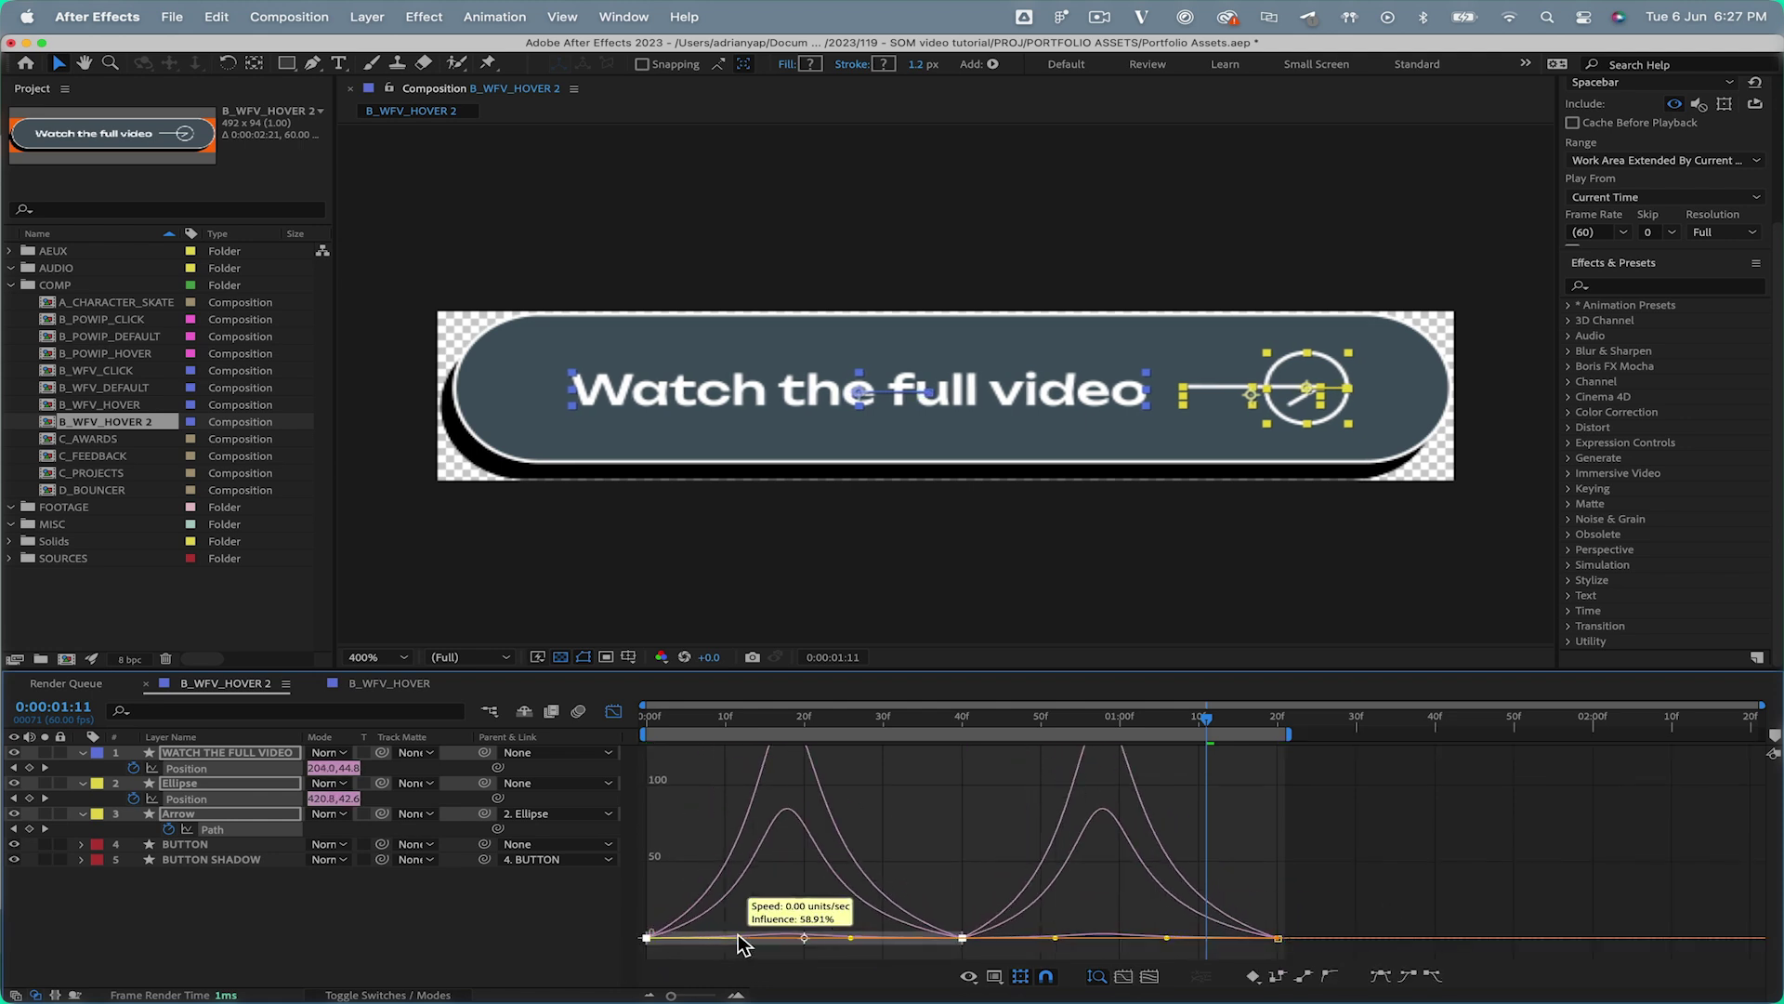
key("shift+F3")
left_click_drag(661, 717, 627, 721)
key("space")
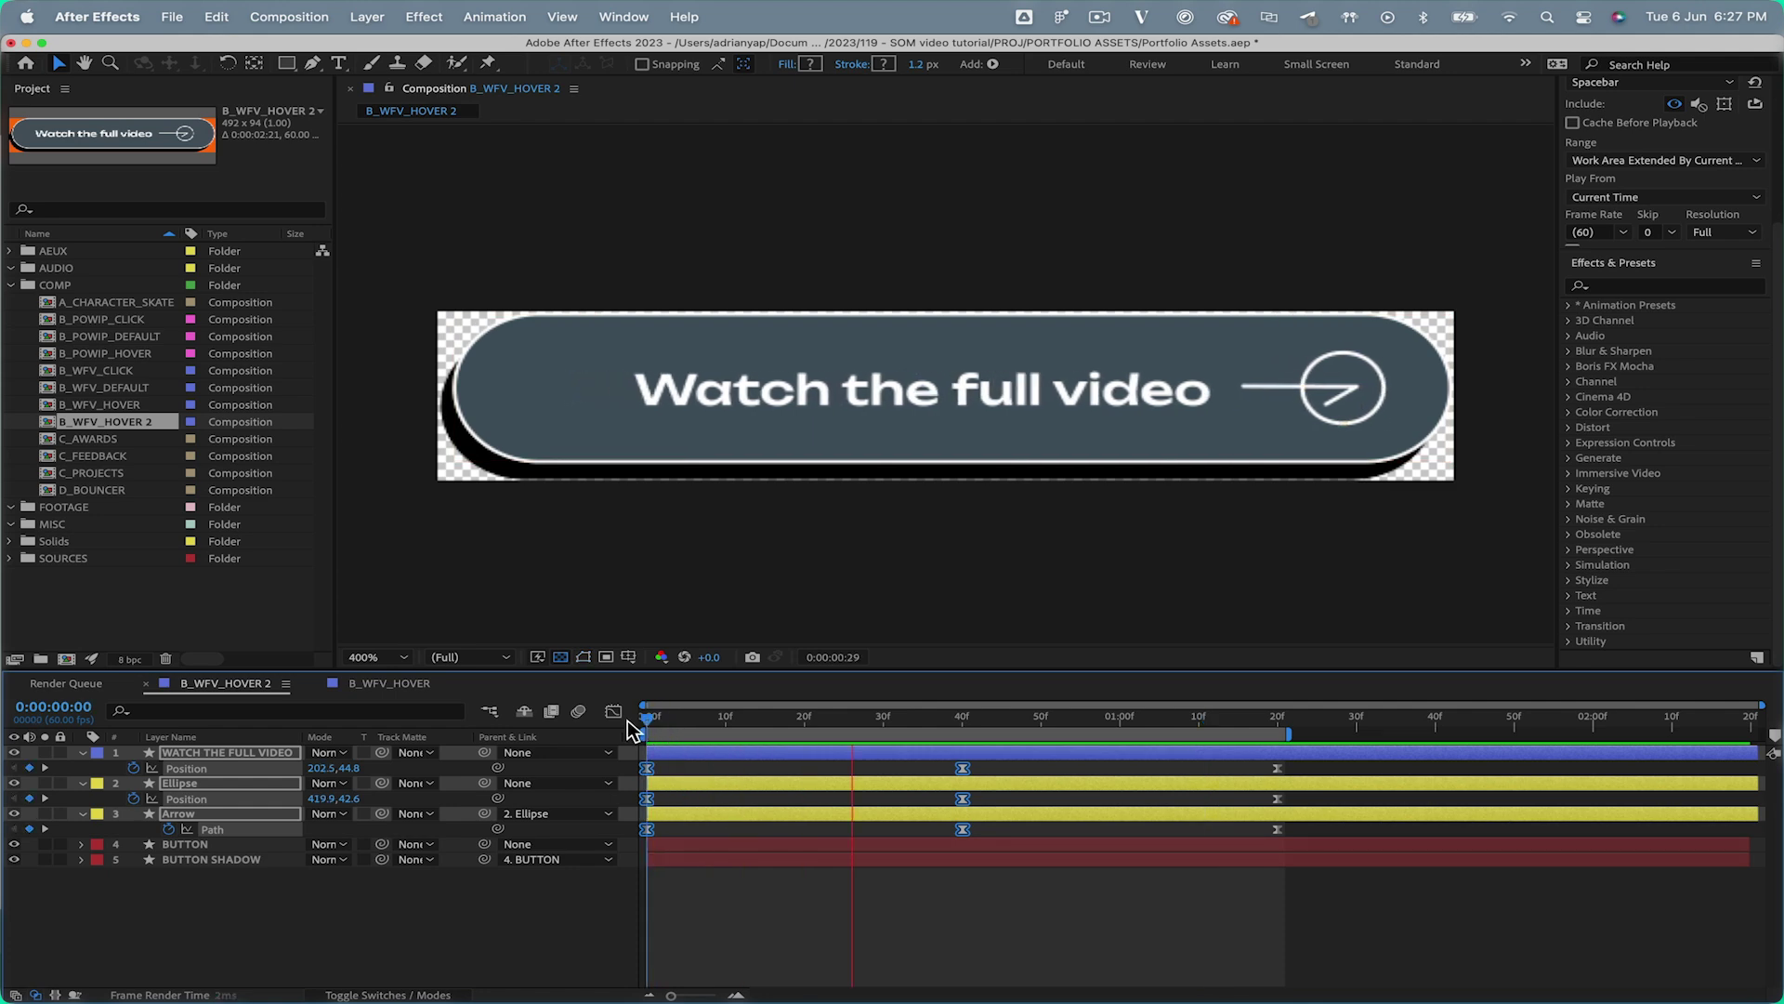
left_click(861, 911)
key("super+z")
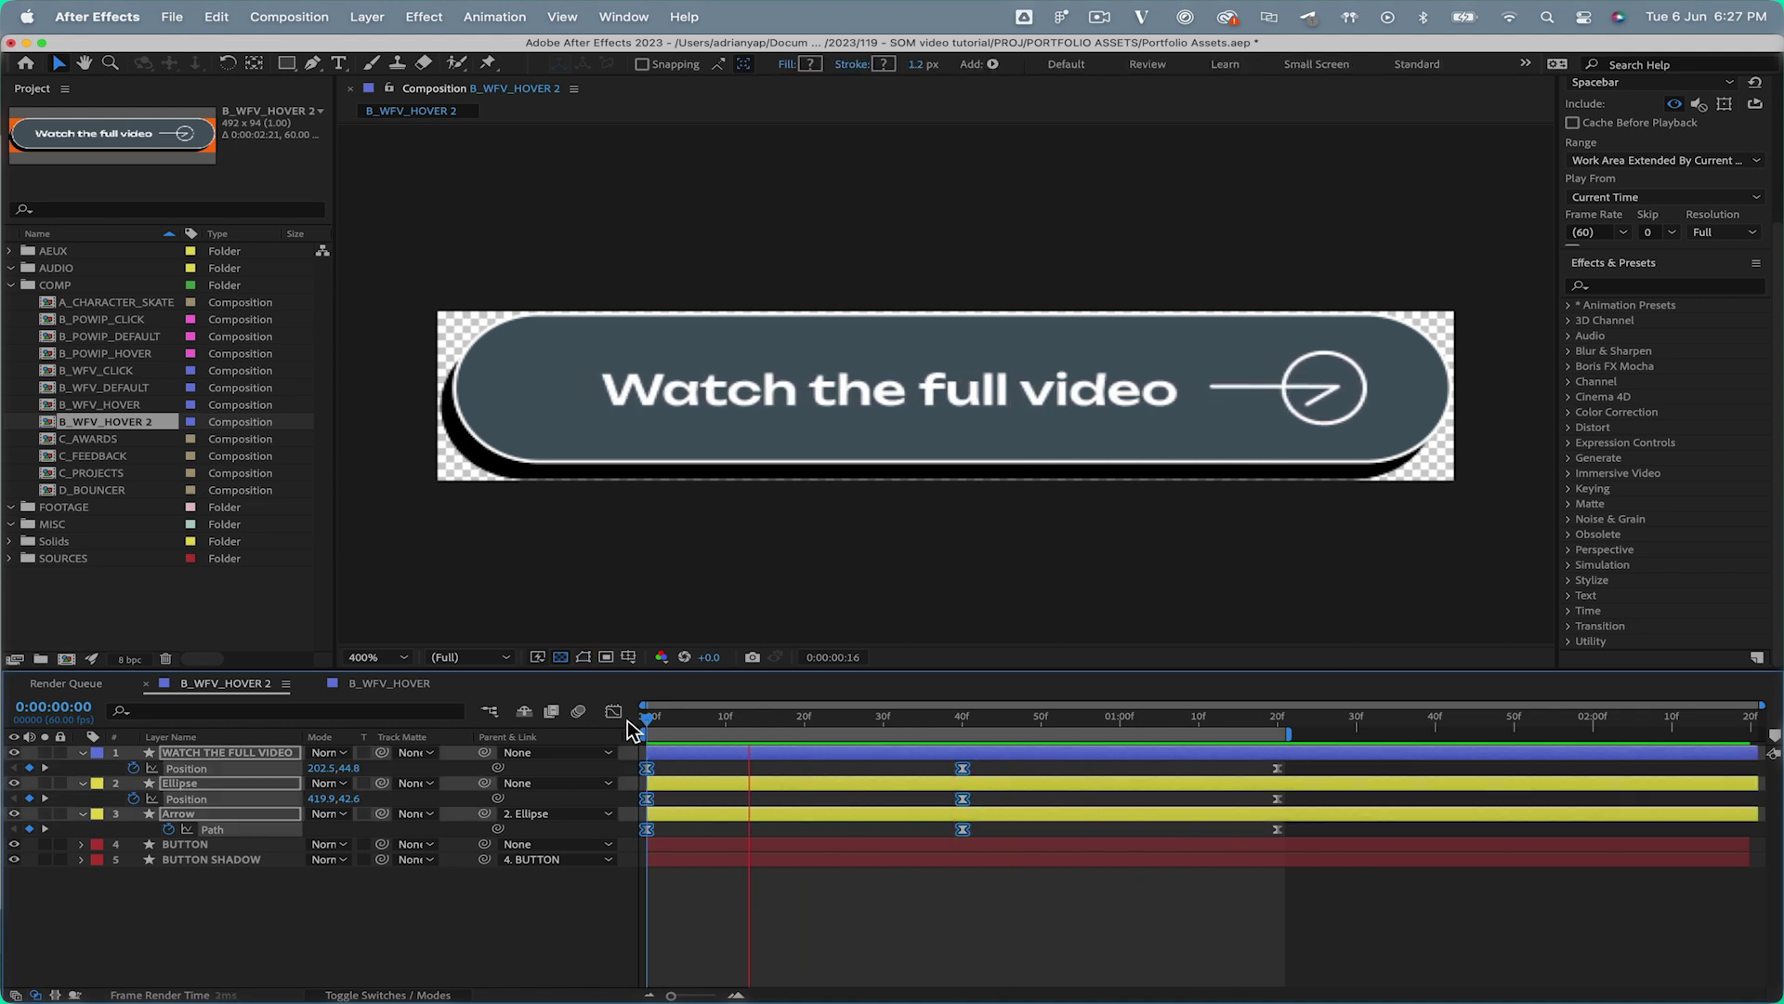
left_click(861, 910)
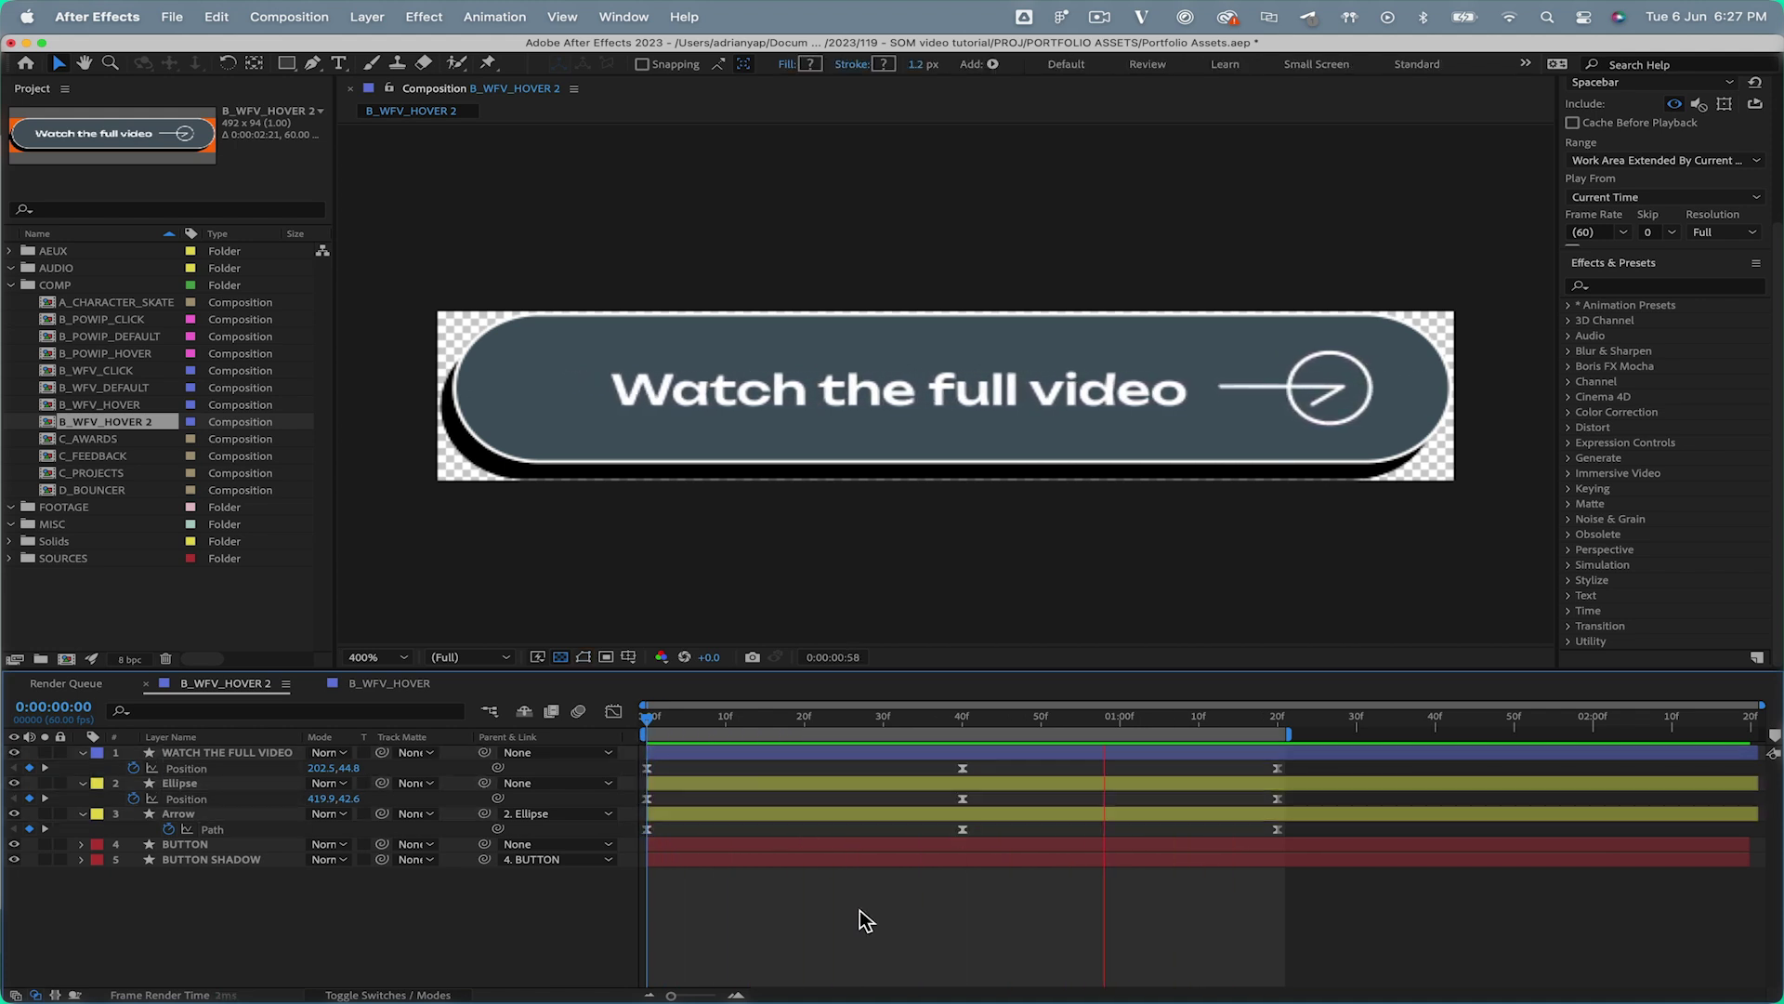
Open the LottieFiles panel from Window > Extensions
key("space")
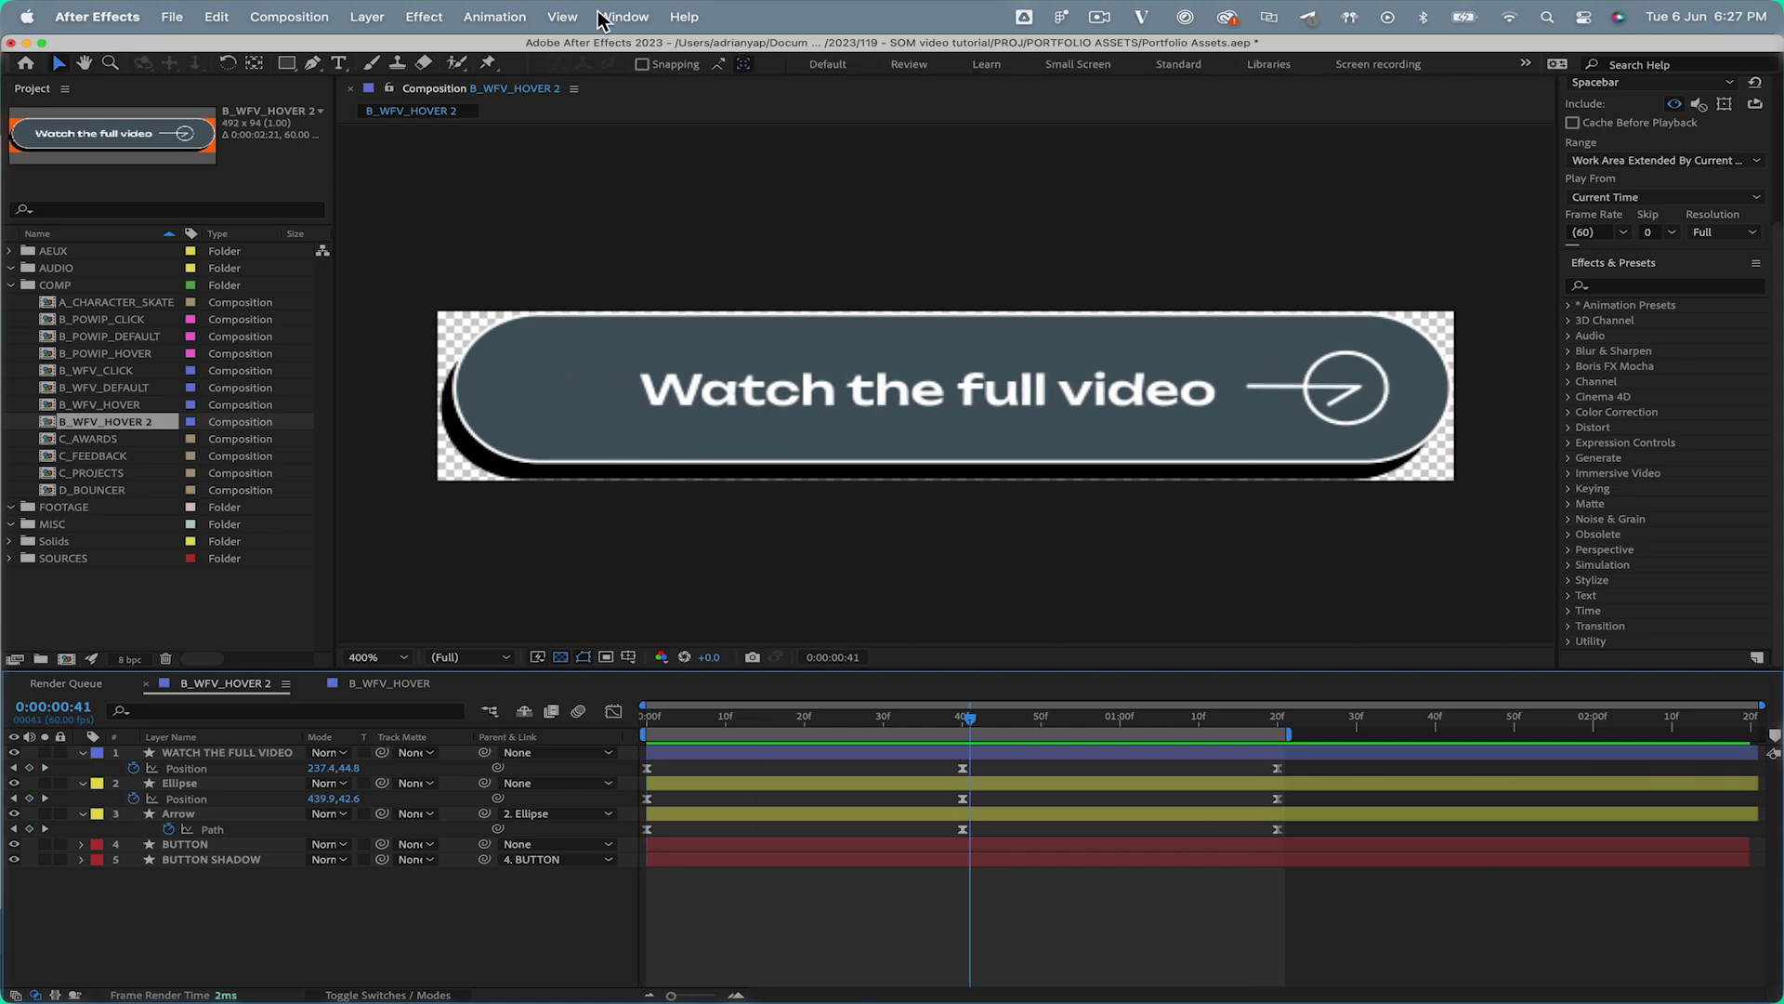
left_click(616, 17)
left_click(1053, 189)
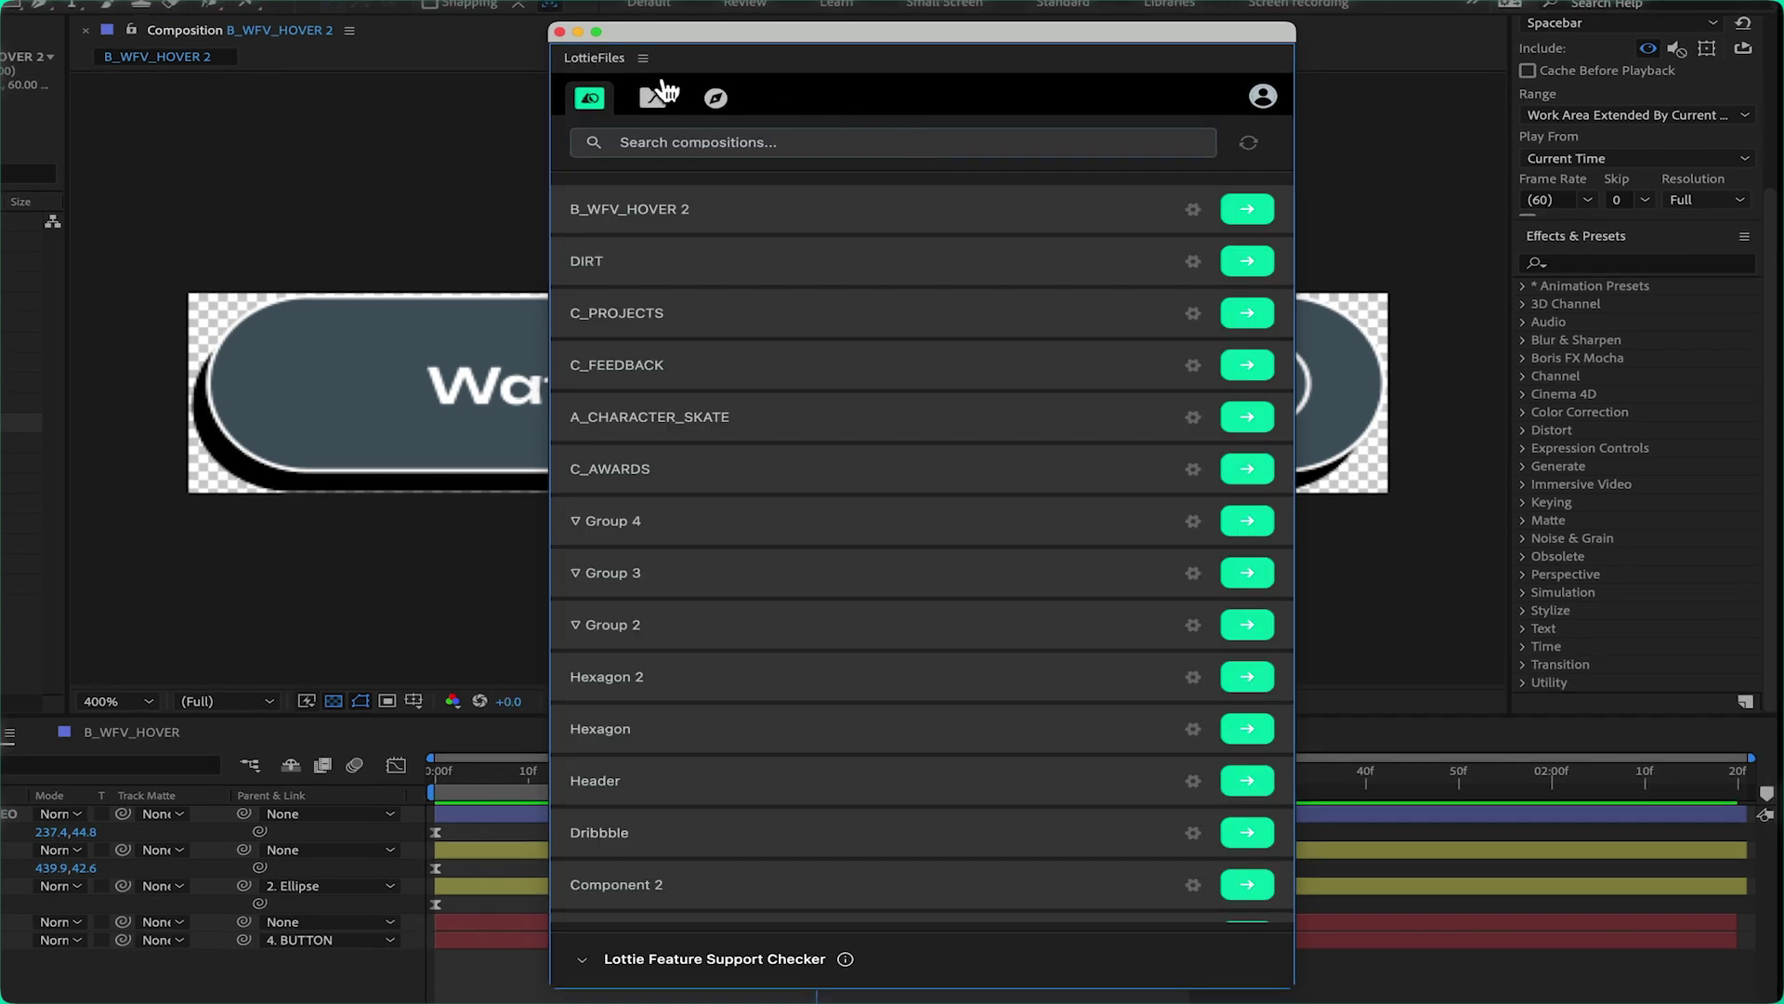
Render B_WFV_HOVER 2 in the LottieFiles panel for preview and download
left_click(1193, 210)
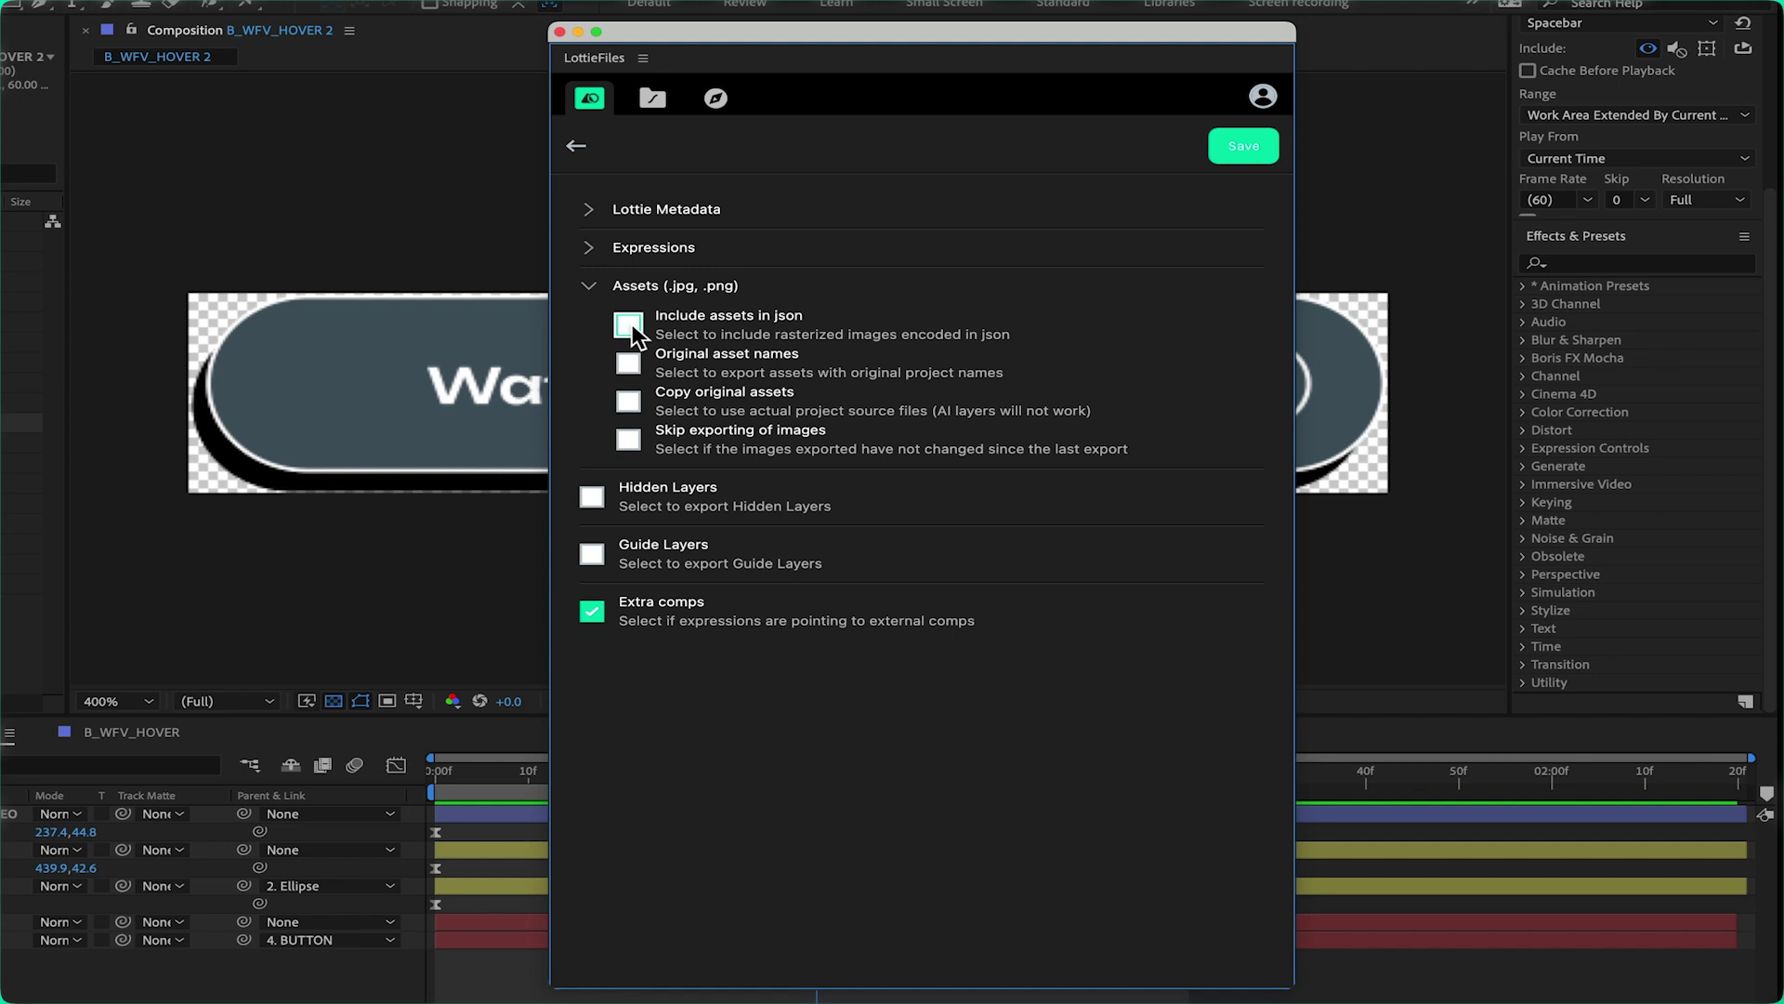
left_click(578, 150)
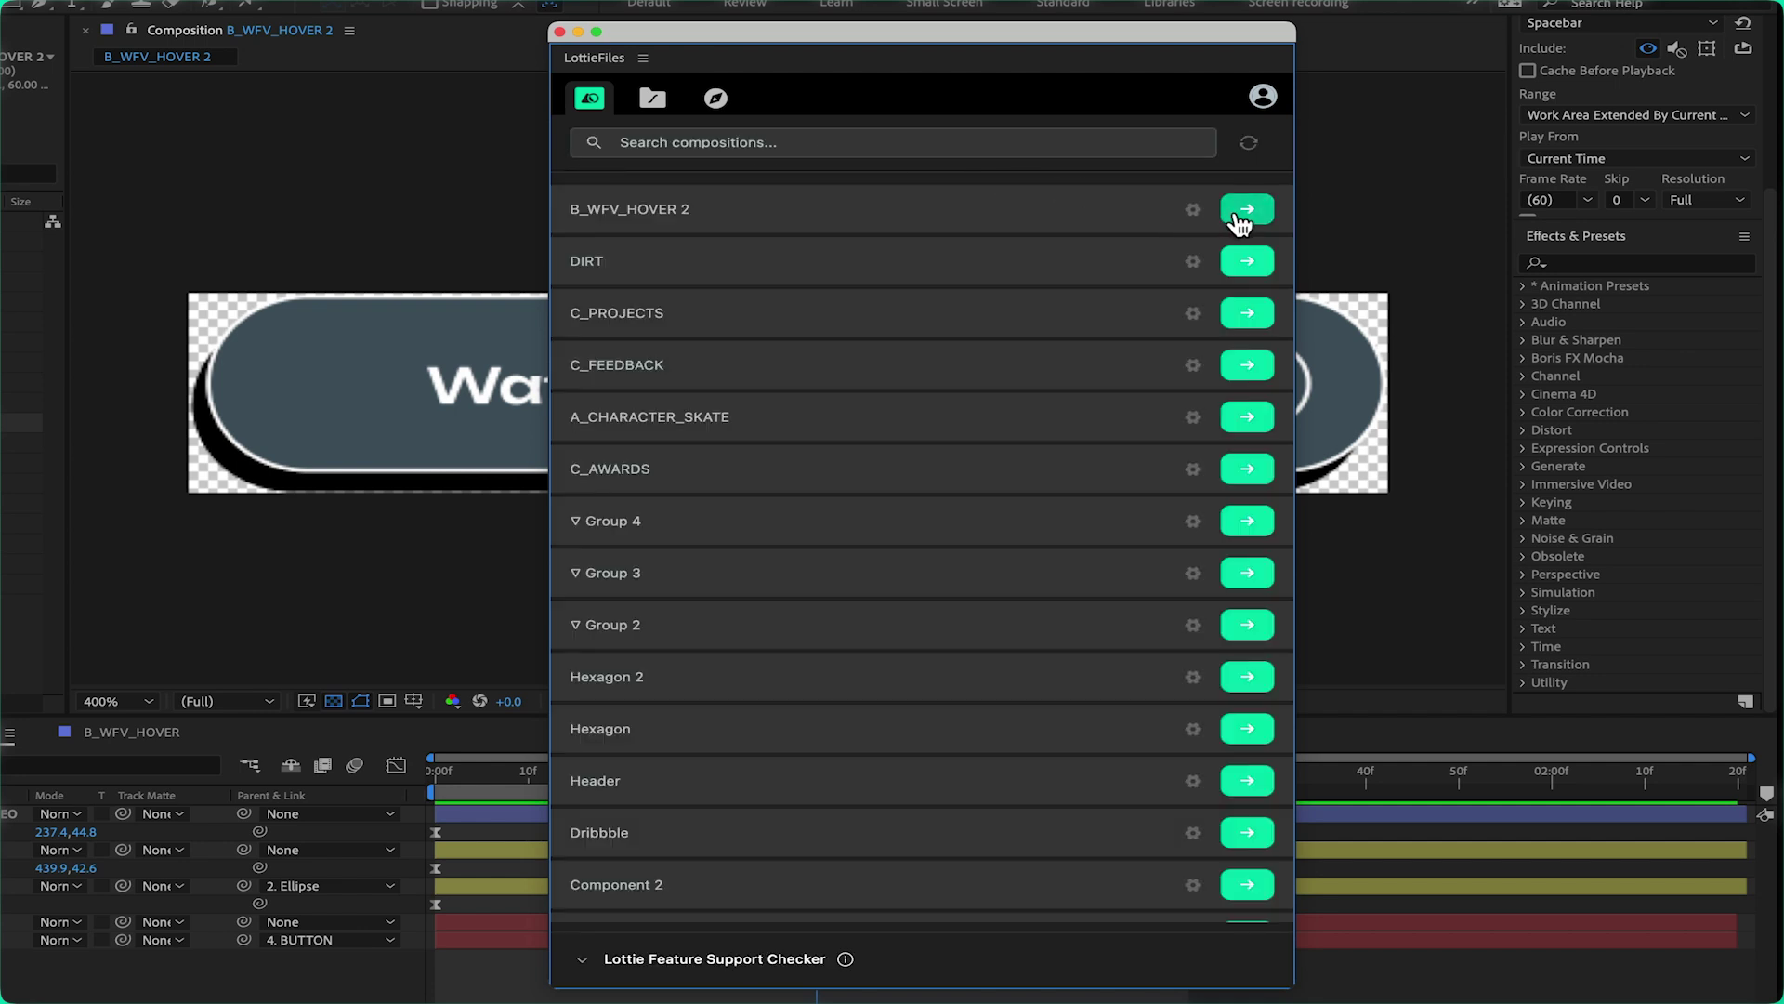
left_click(1237, 213)
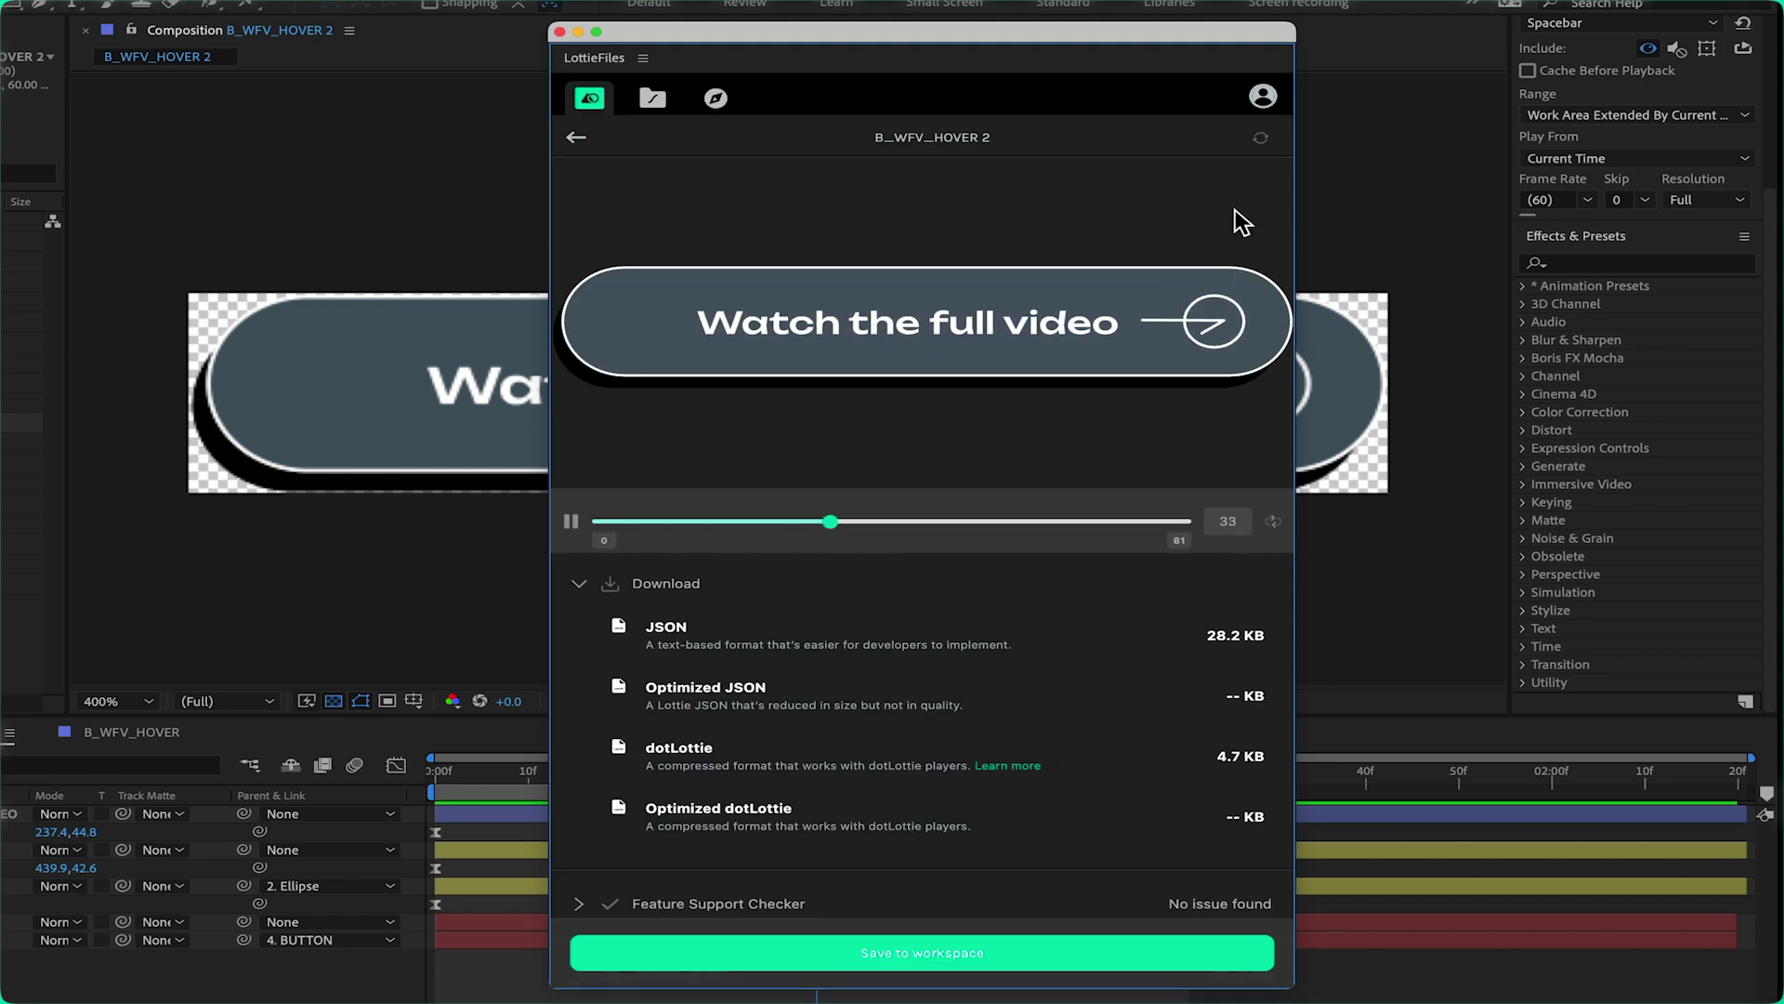
Expand the feature support results and review all 15 Lottie features used
scroll(1004, 699, "down", 3)
left_click(581, 786)
scroll(842, 746, "down", 2)
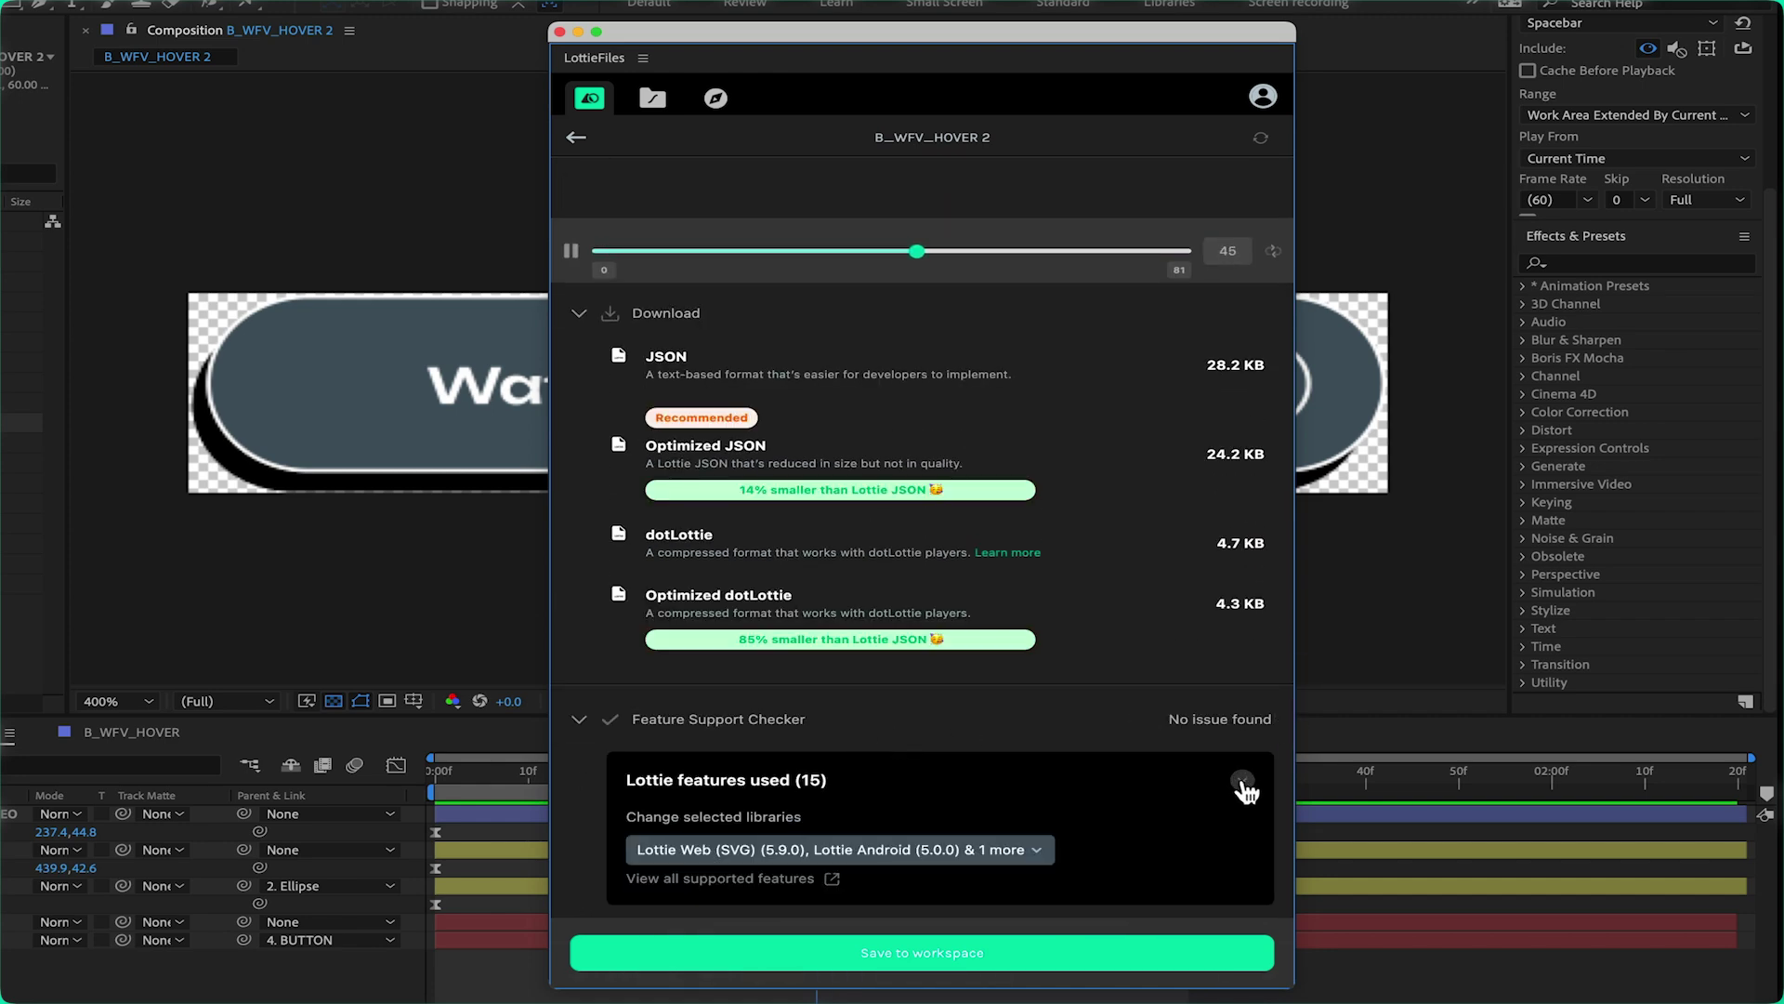
left_click(1243, 784)
scroll(1208, 688, "down", 2)
scroll(1184, 647, "down", 2)
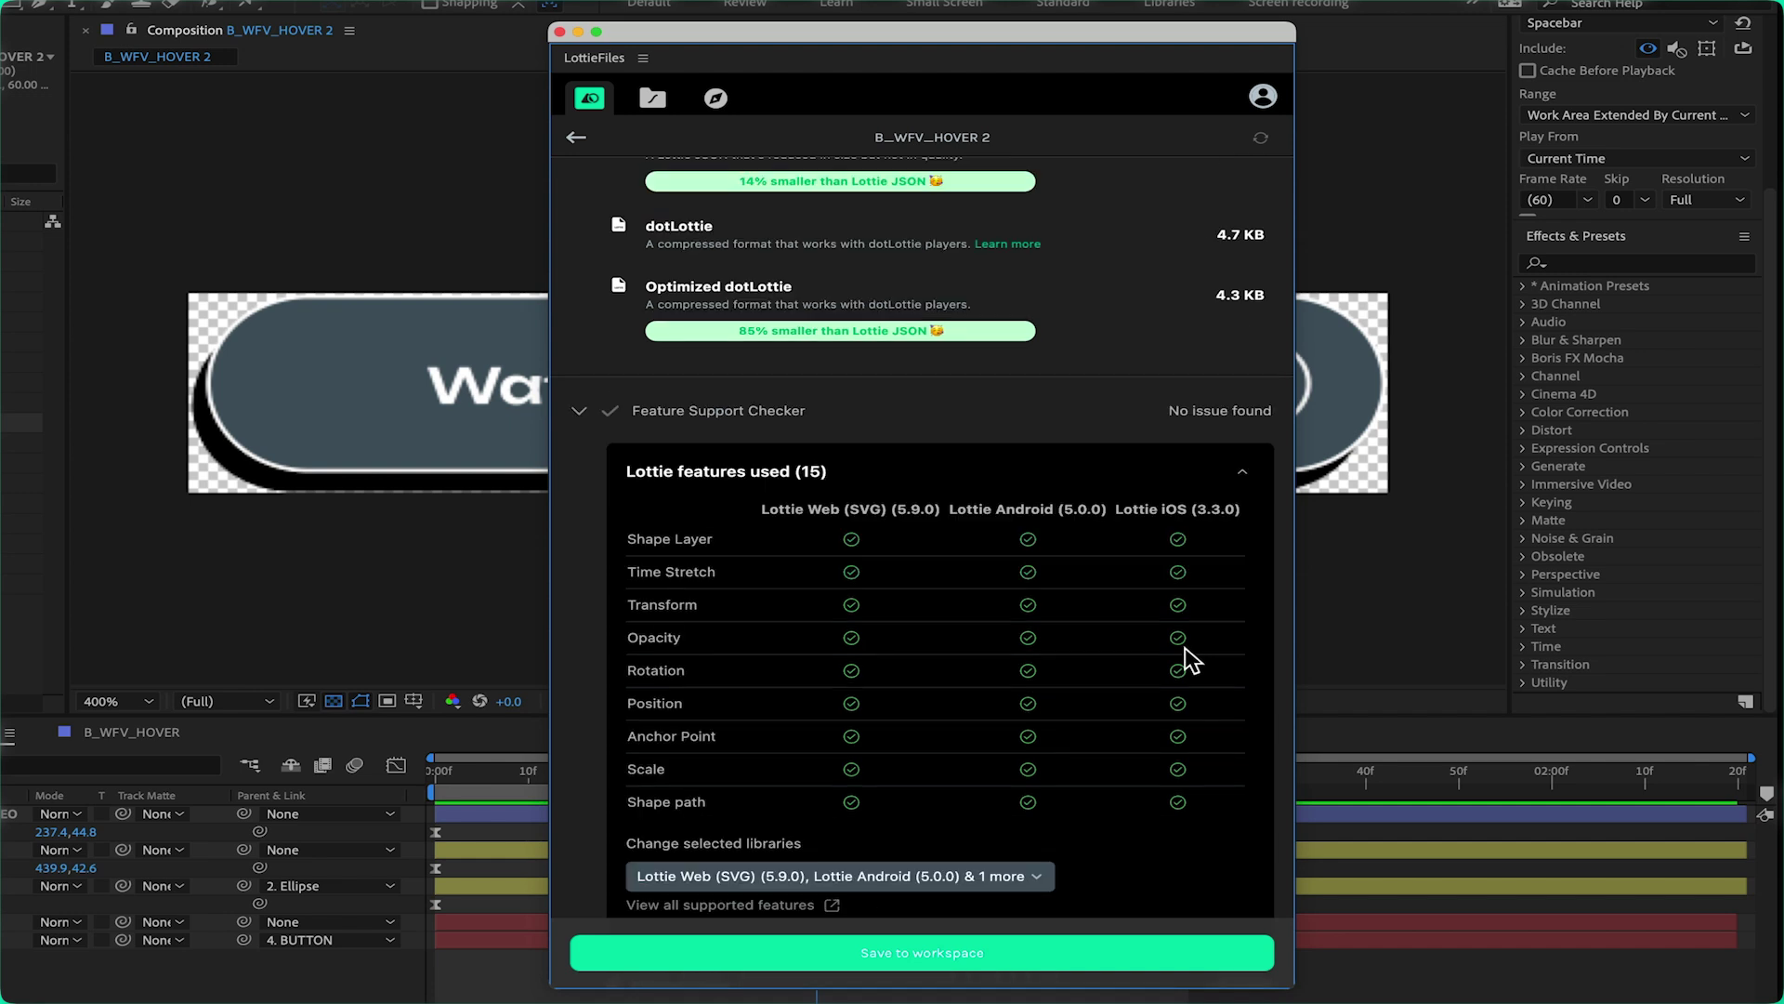
scroll(1106, 697, "down", 3)
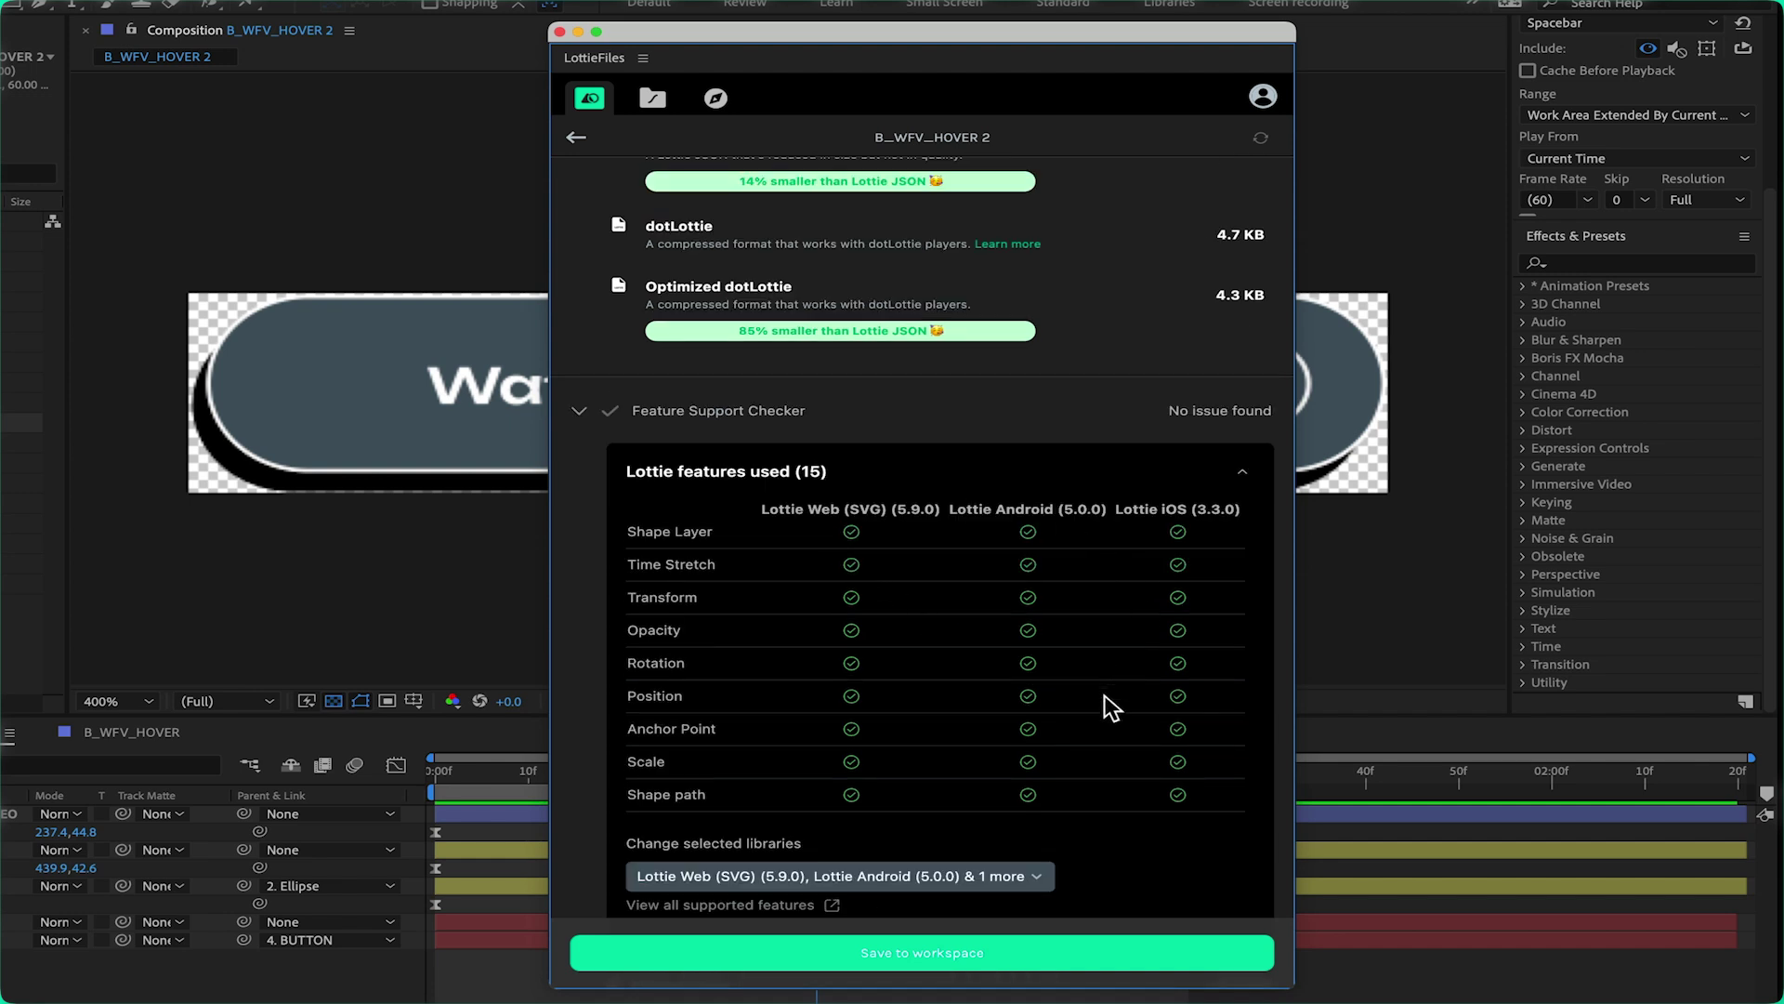
scroll(1104, 706, "down", 1)
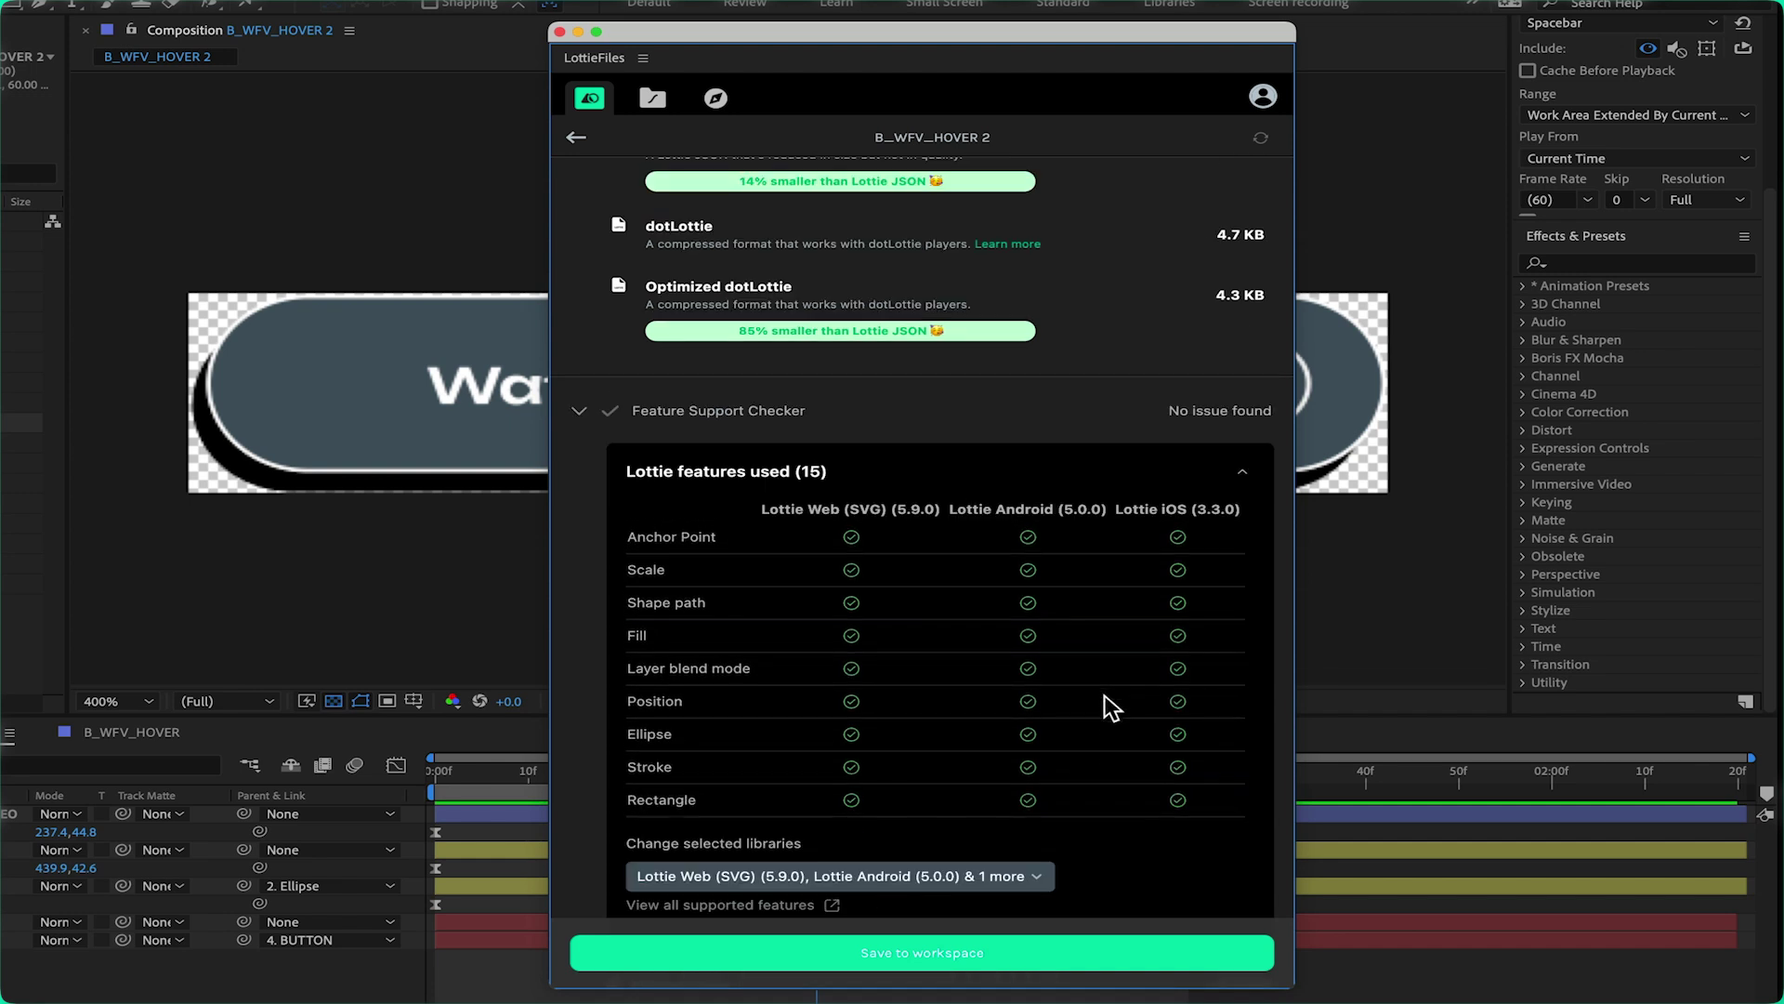
Collapse the Lottie features table and scroll back up to the animation preview
scroll(1108, 706, "up", 5)
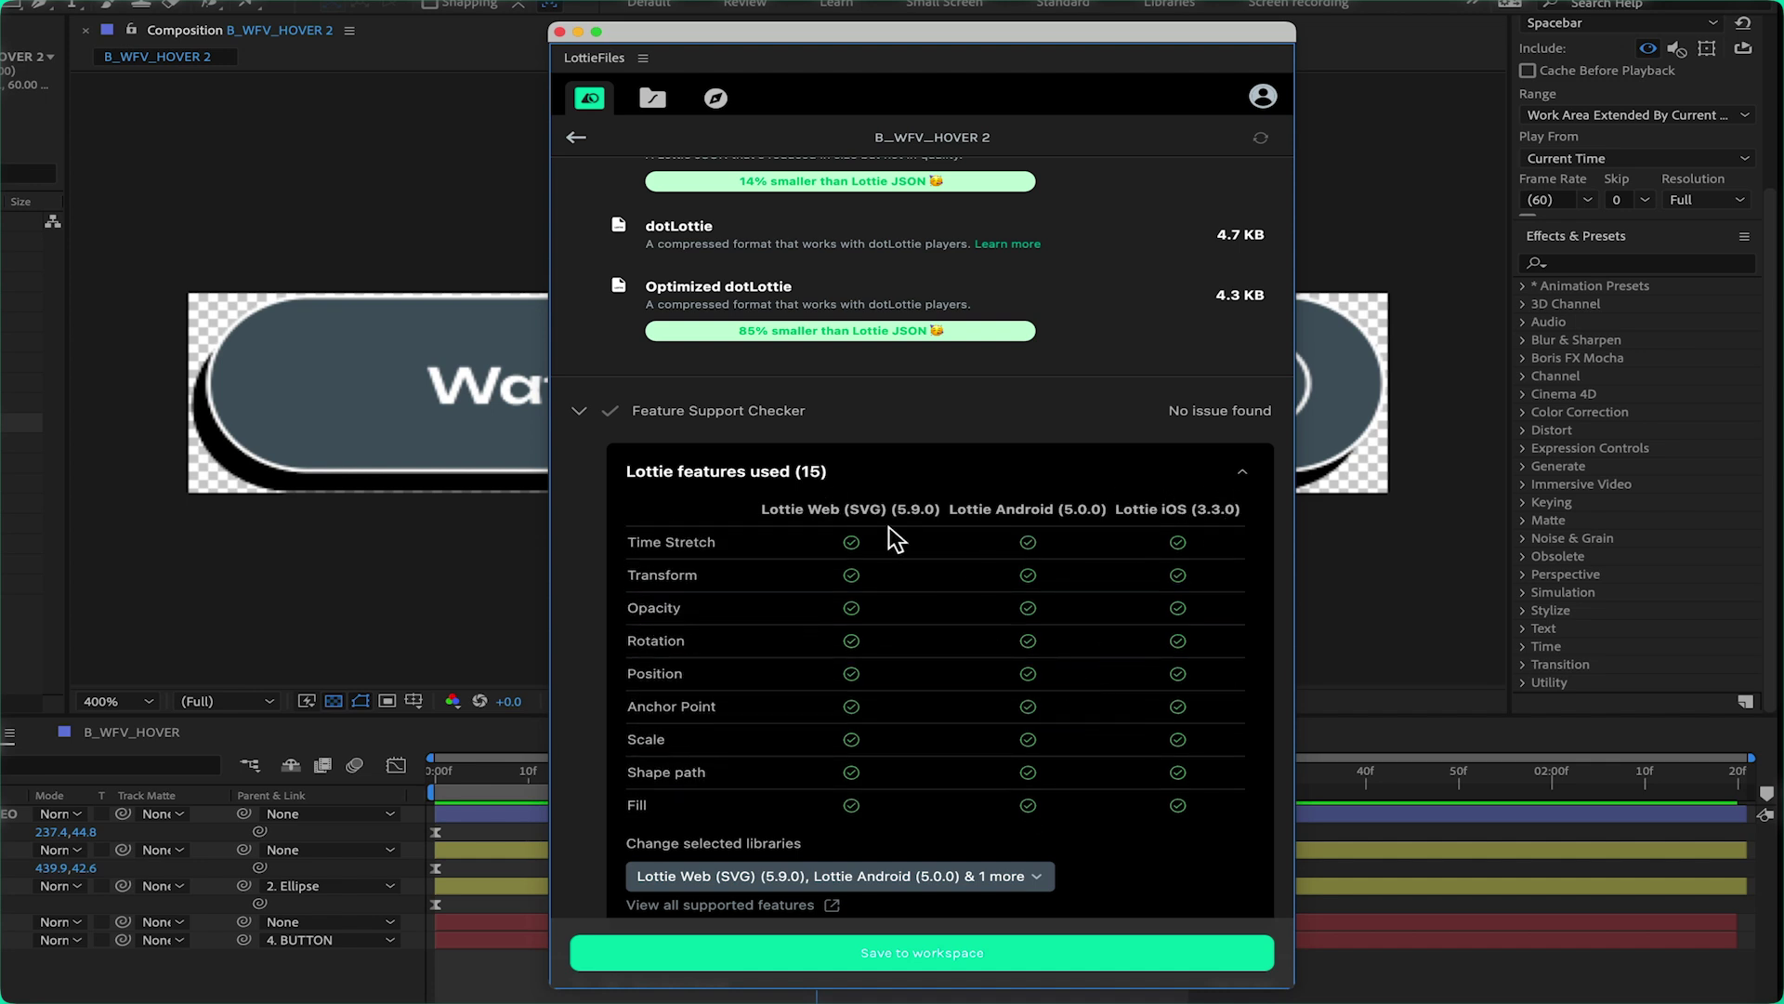
scroll(1162, 595, "up", 1)
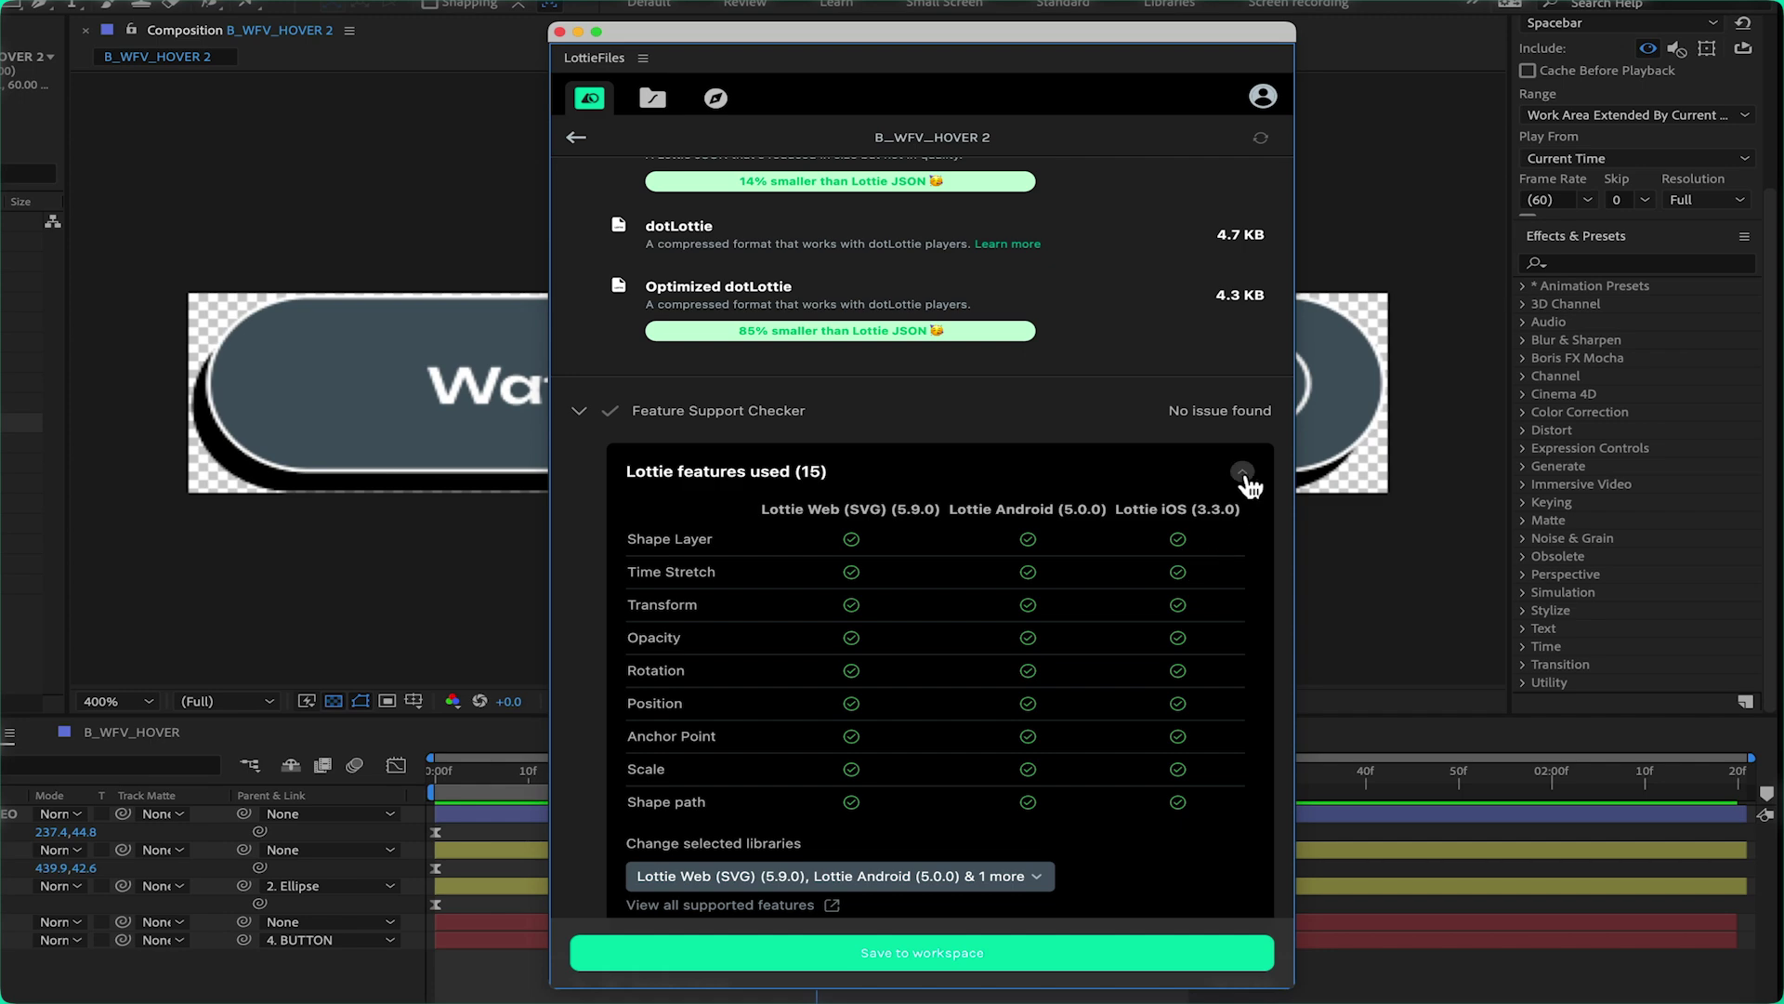
left_click(1243, 474)
scroll(1111, 709, "up", 4)
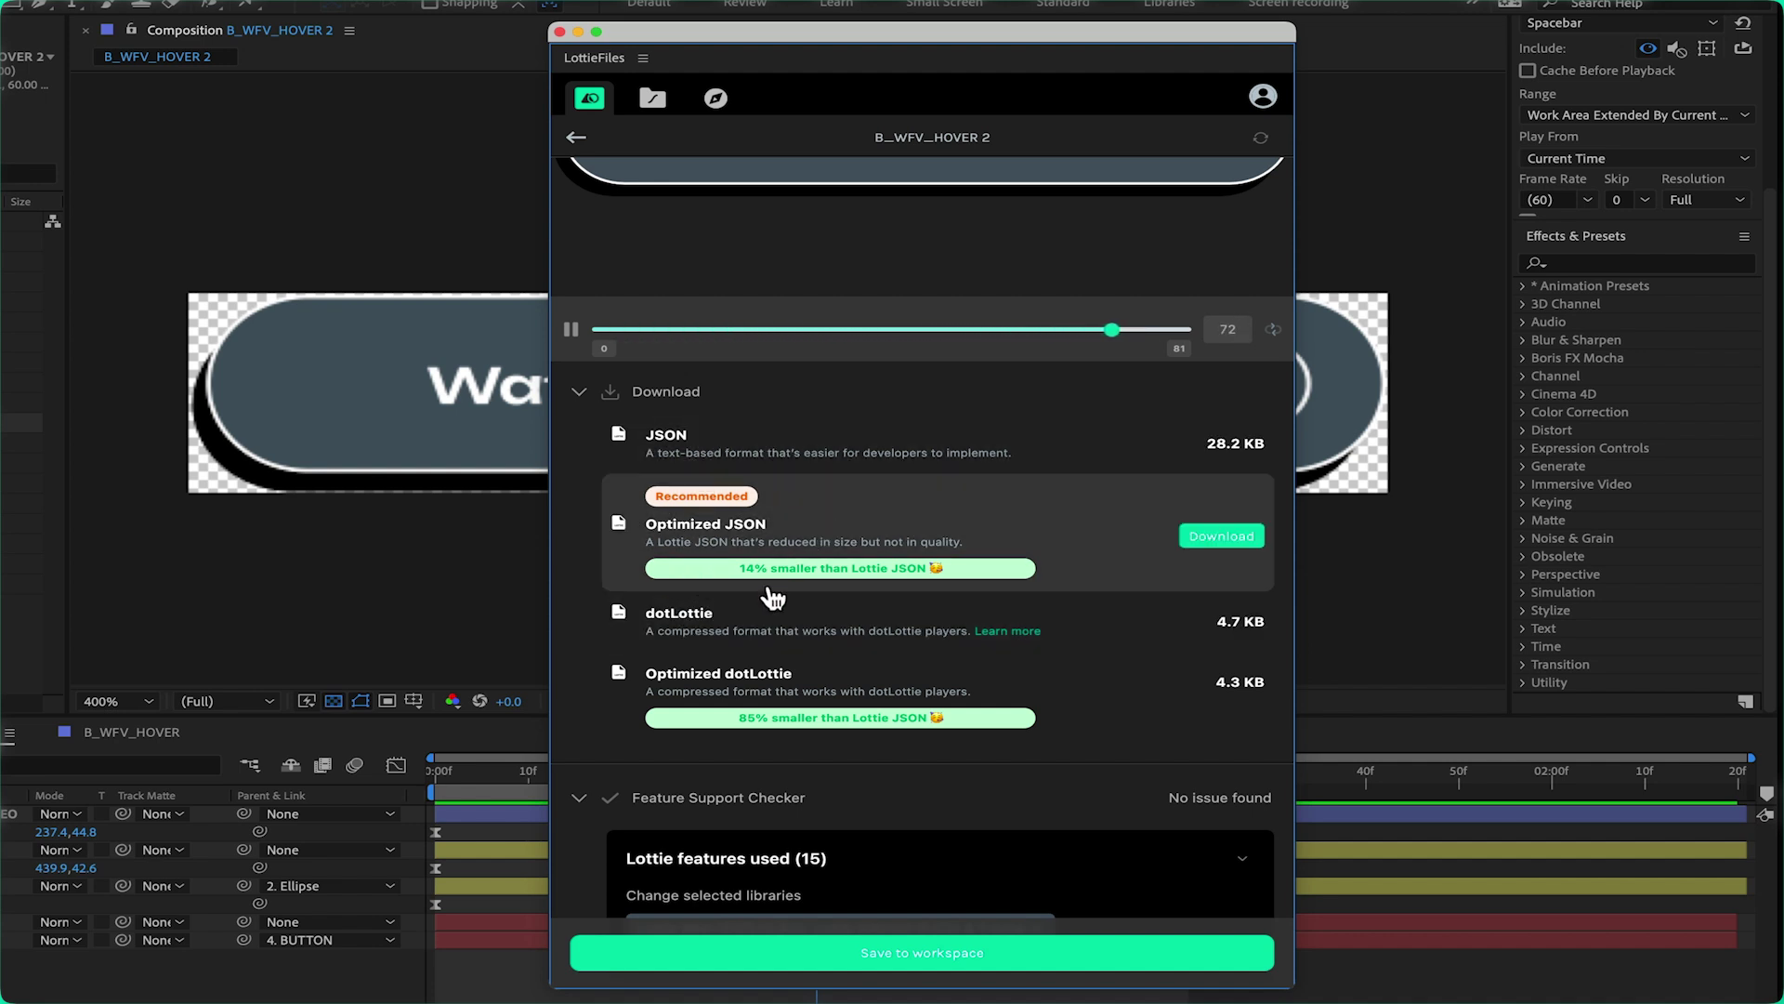
scroll(1016, 567, "up", 3)
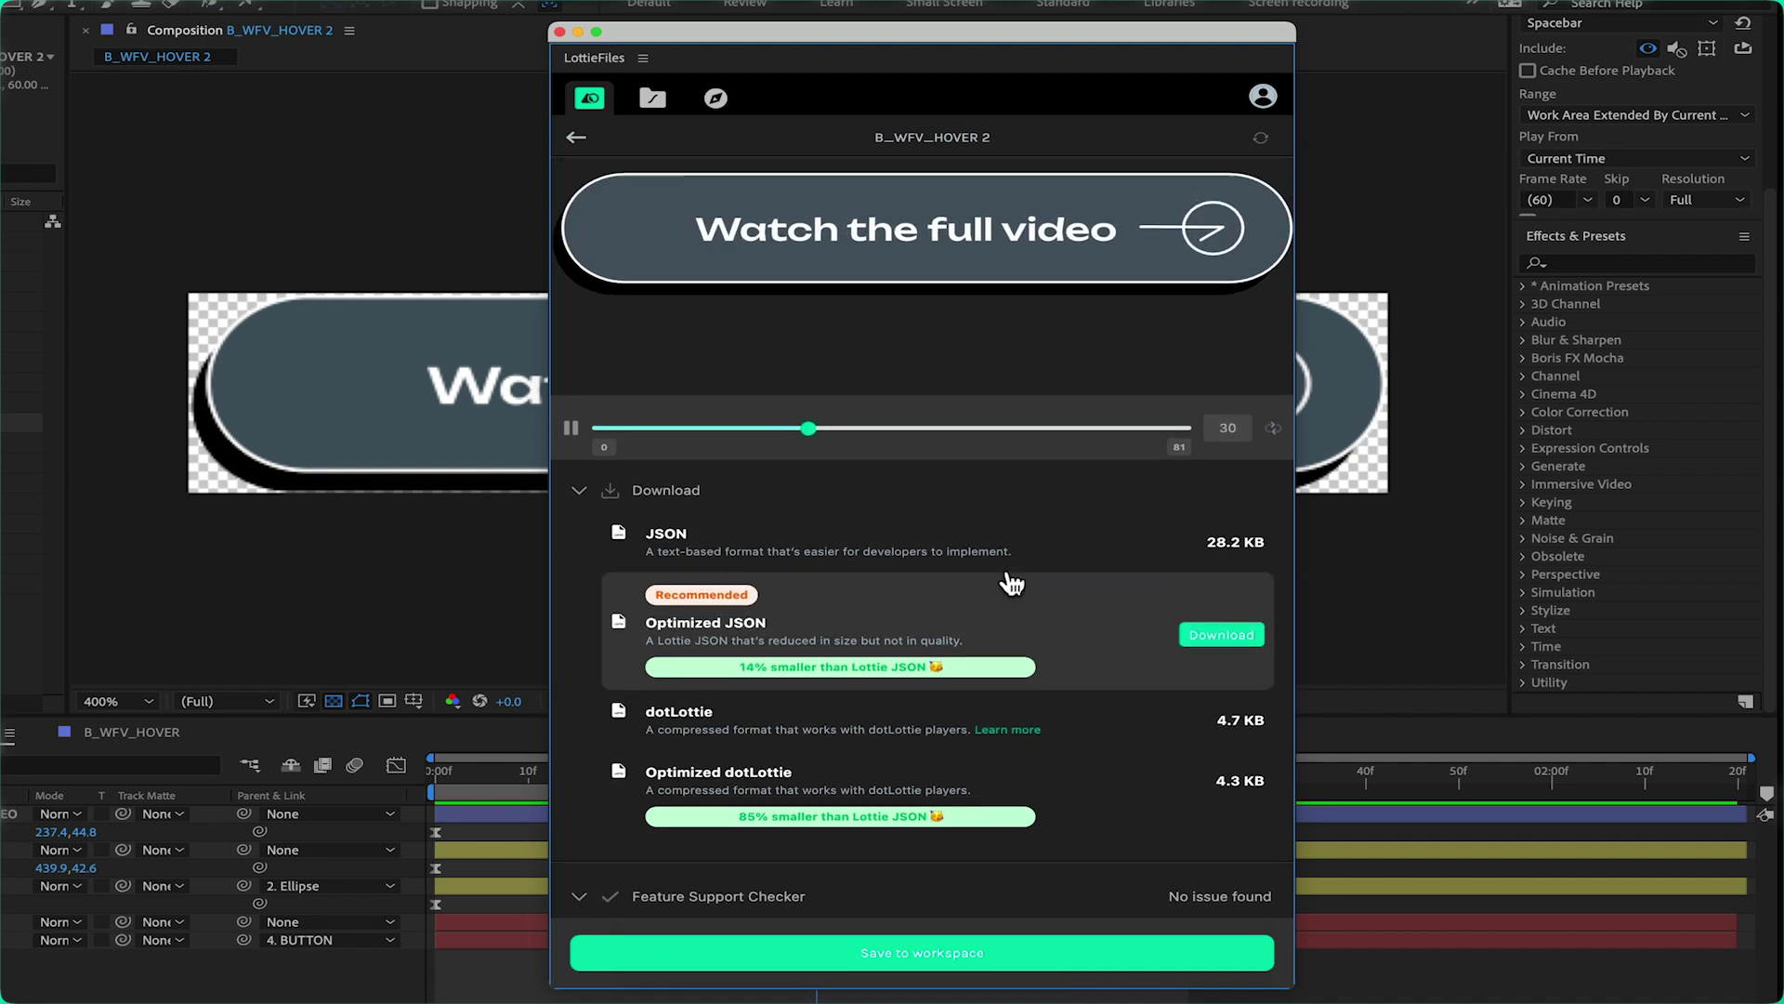
Save B_WFV_HOVER 2 to the Community folder of the LottieFiles Workspace via Upload
left_click(946, 964)
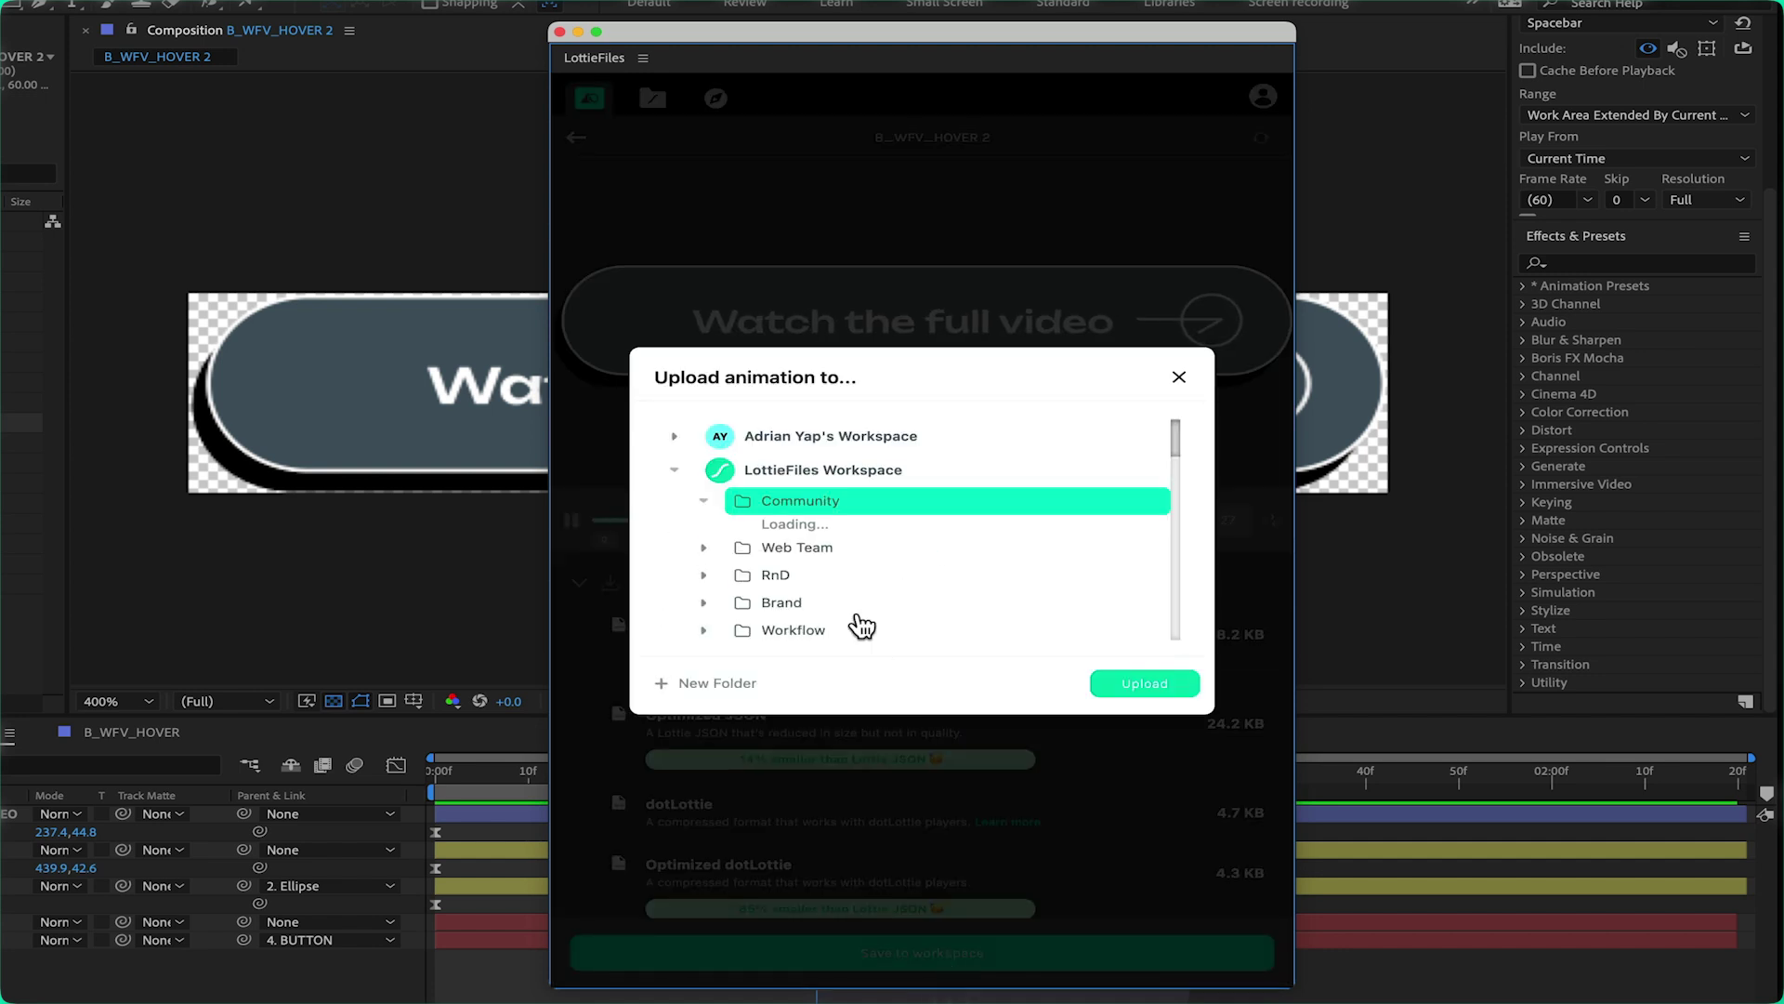
left_click(1155, 690)
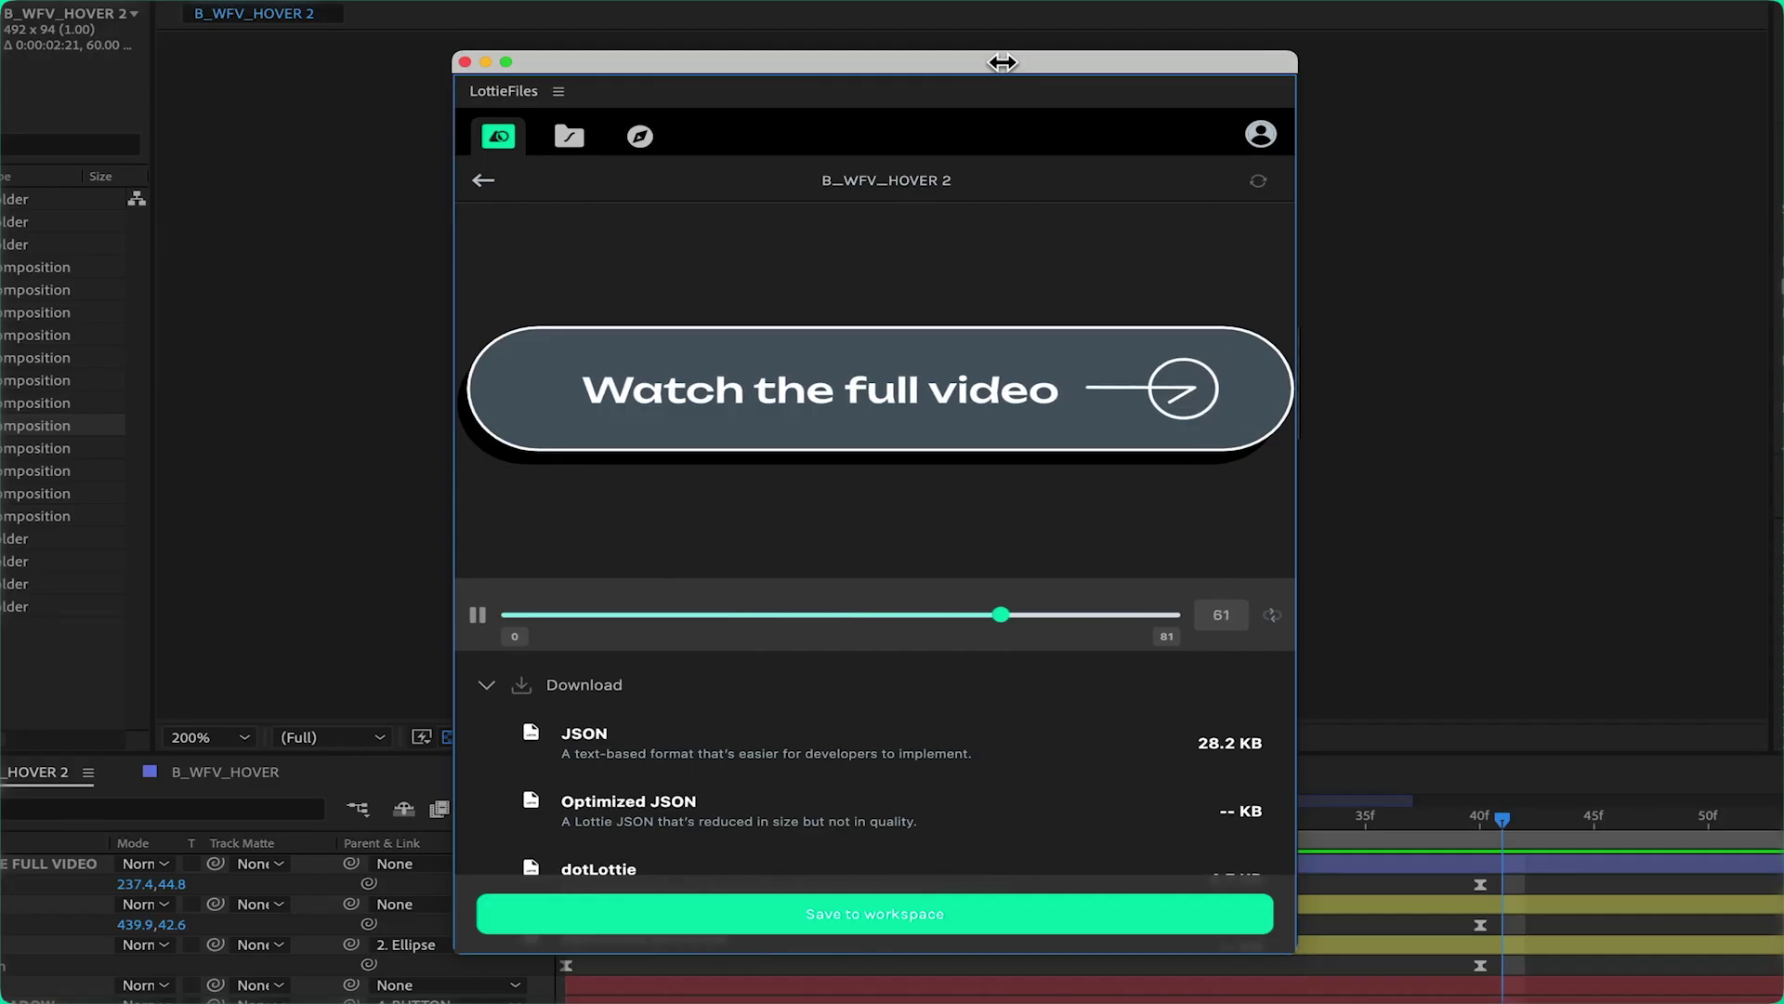
Expand B_WFV_HOVER's feature support results, showing 17 features used and 2 issues
scroll(517, 730, "down", 5)
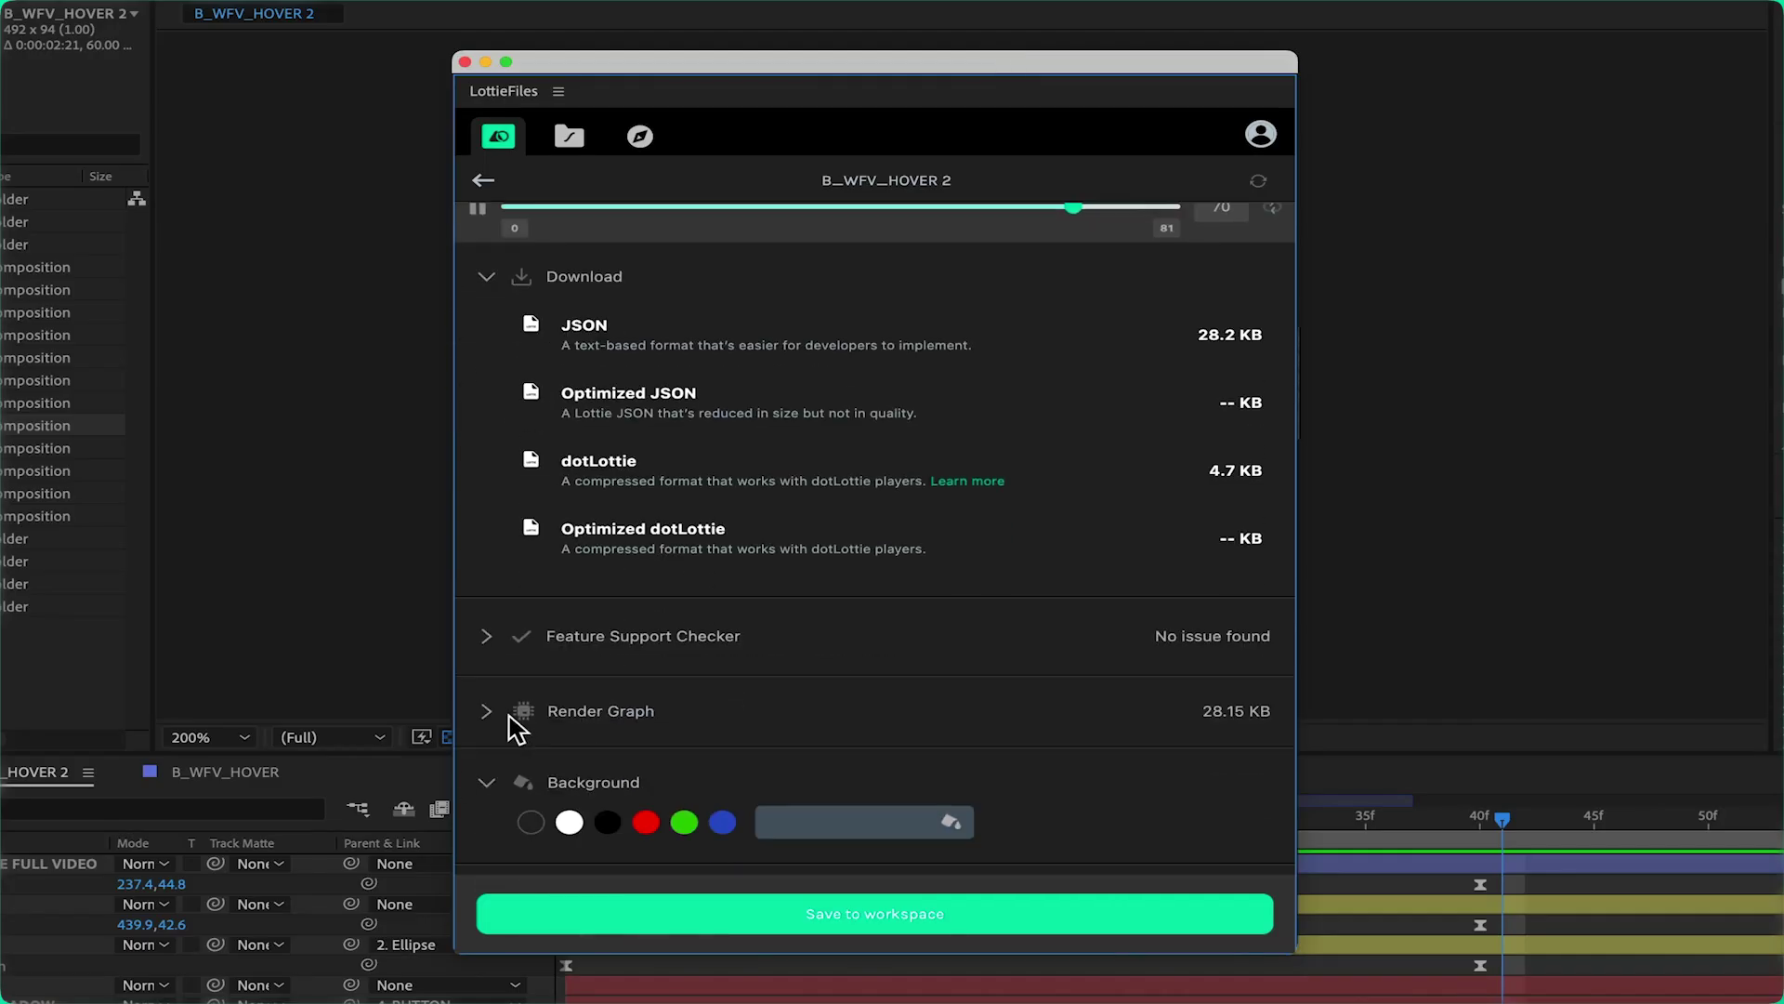
left_click(499, 645)
scroll(678, 711, "down", 2)
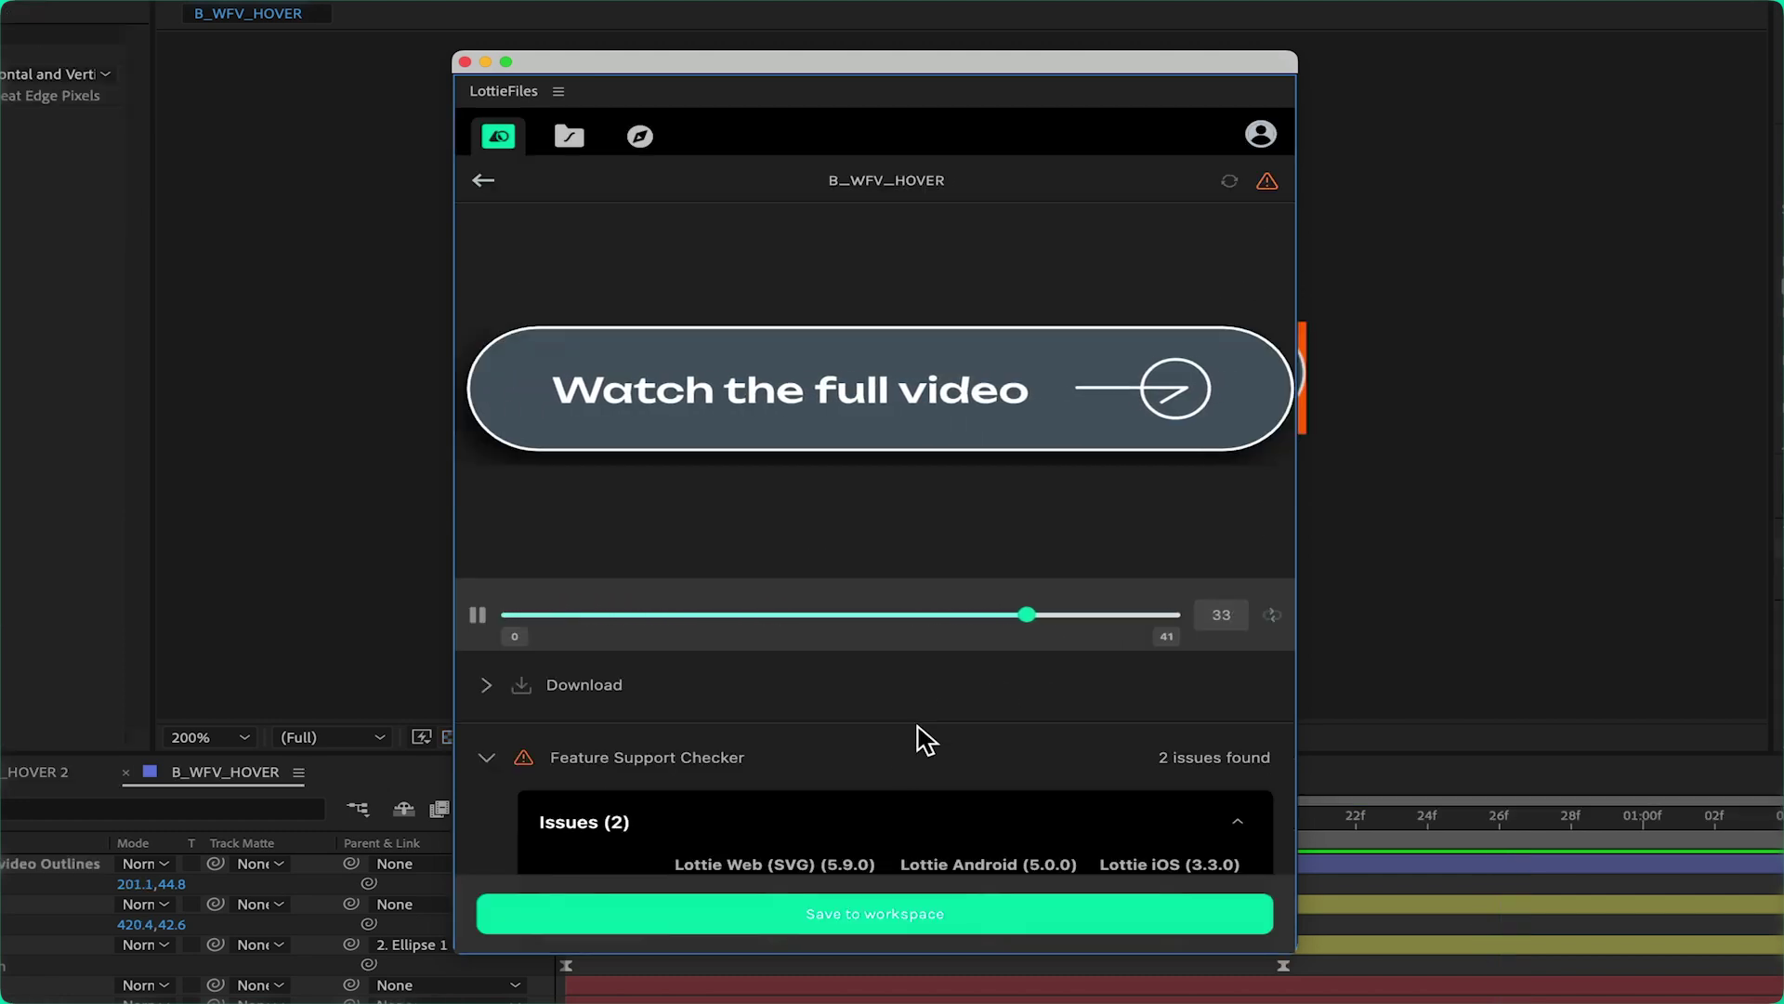
scroll(915, 743, "down", 2)
scroll(530, 771, "down", 3)
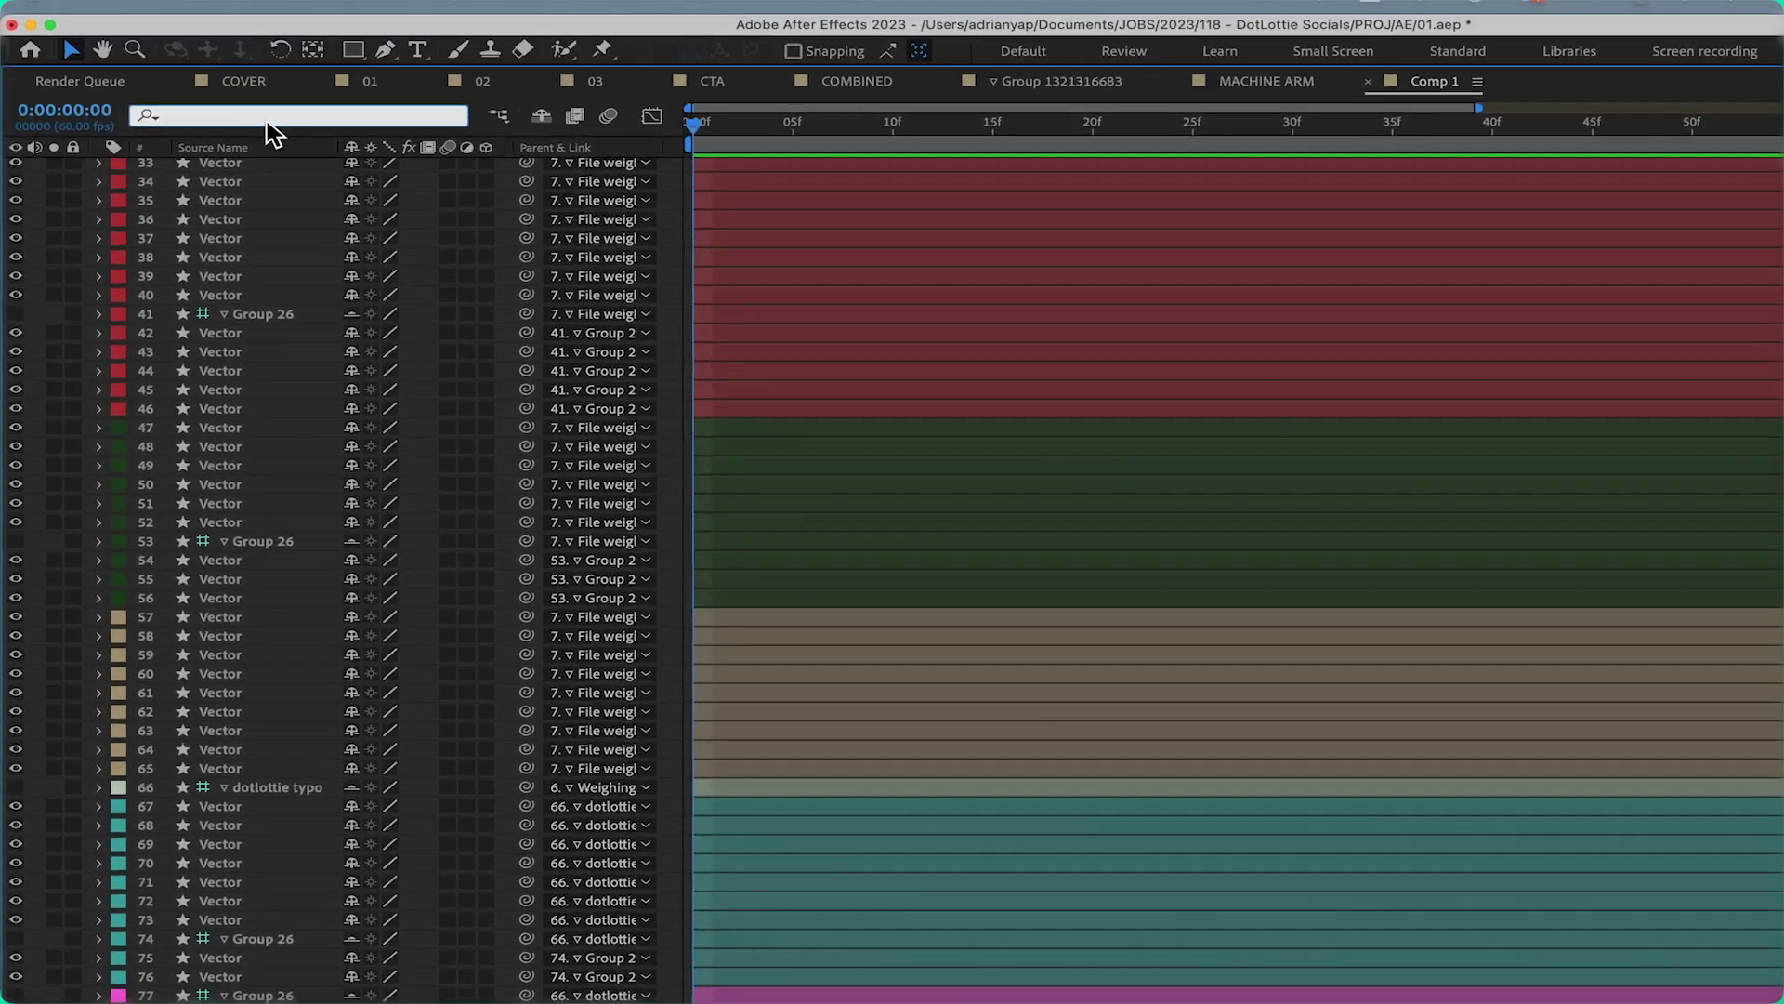
Filter Comp 1's timeline by 'path', delete layer 13's Path 1–3 groups, and open Merge Paths 1
left_click(268, 118)
type("path")
scroll(279, 557, "down", 5)
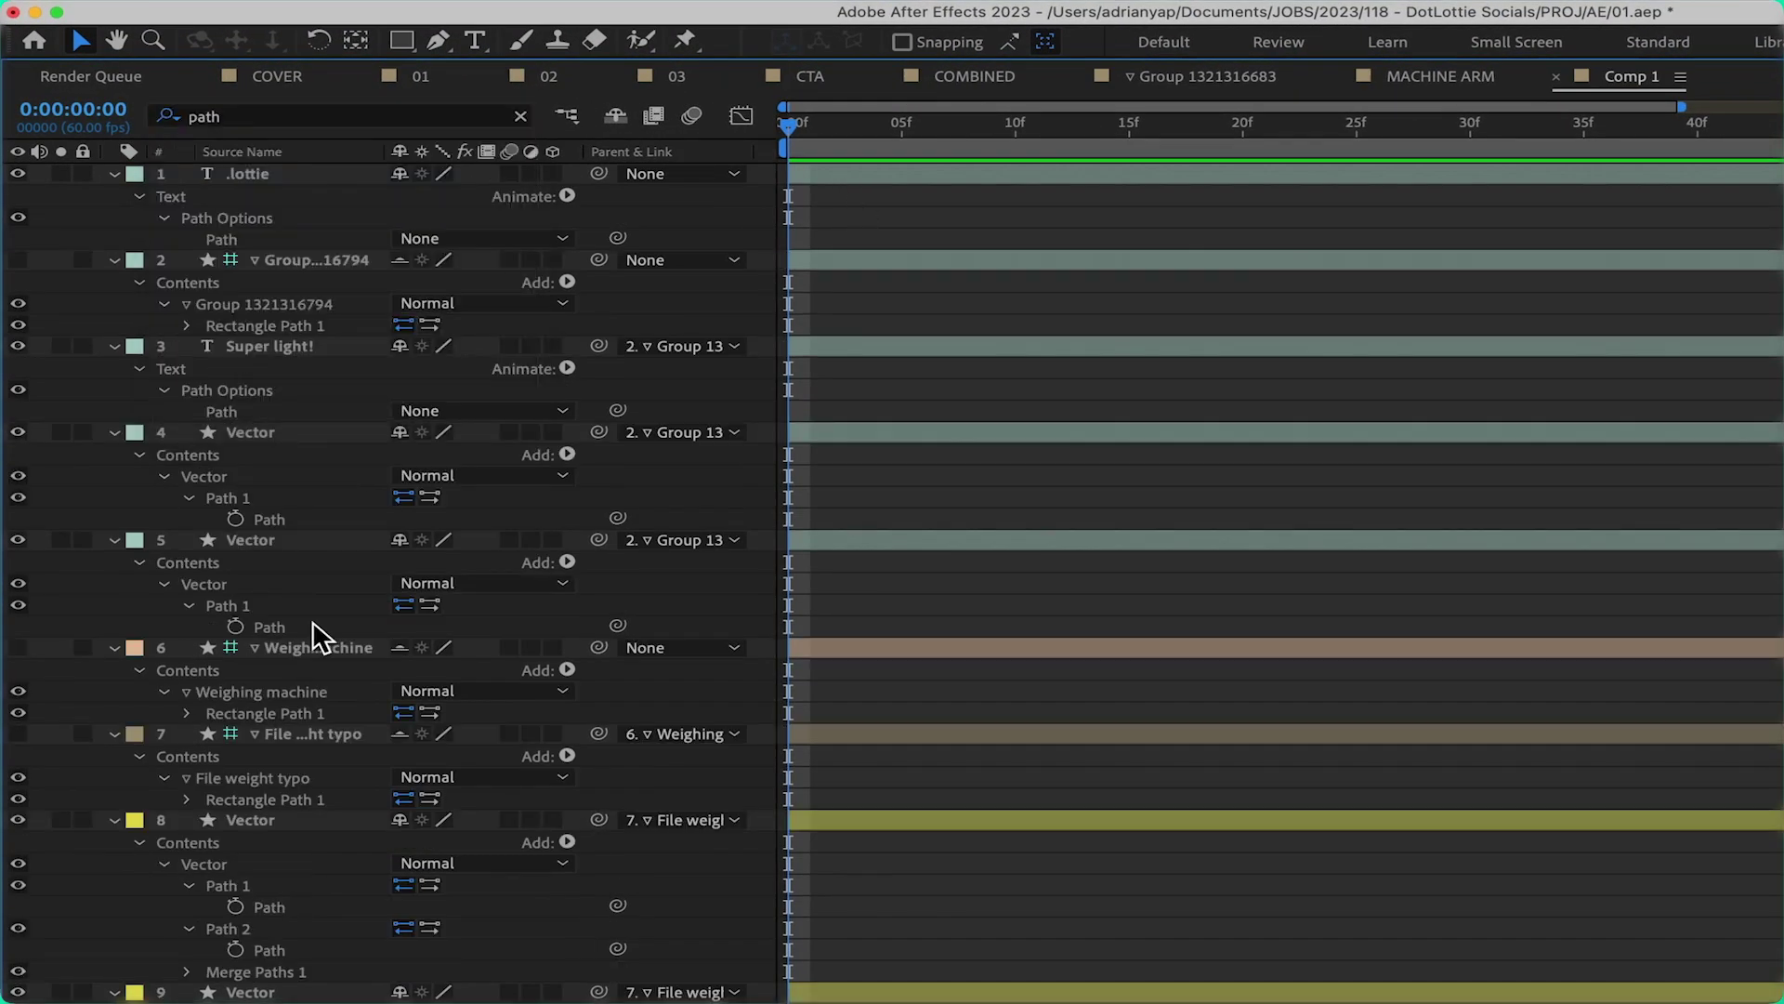
left_click(246, 754)
scroll(285, 929, "down", 10)
left_click(247, 719)
left_click(249, 805, "shift")
key("Delete")
scroll(260, 841, "down", 1)
left_click(189, 718)
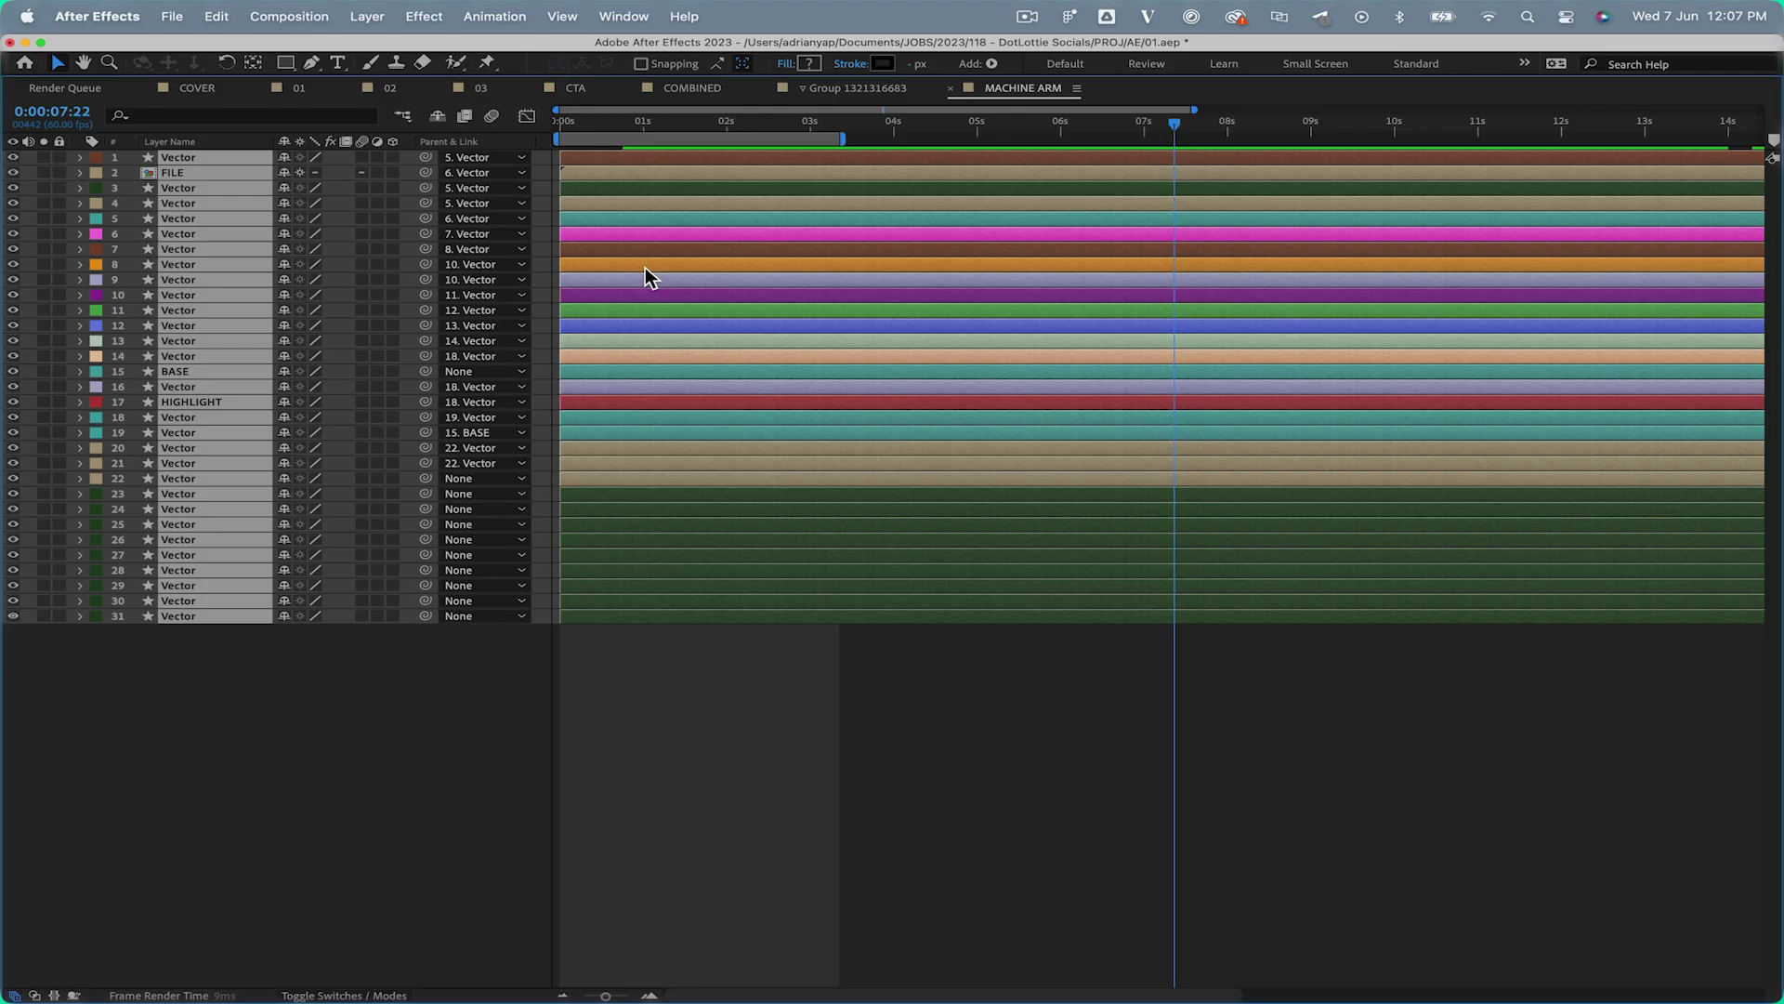
Reveal all keyframes with U, inspect layer 1's Path speed curves, then play the preview
key("u")
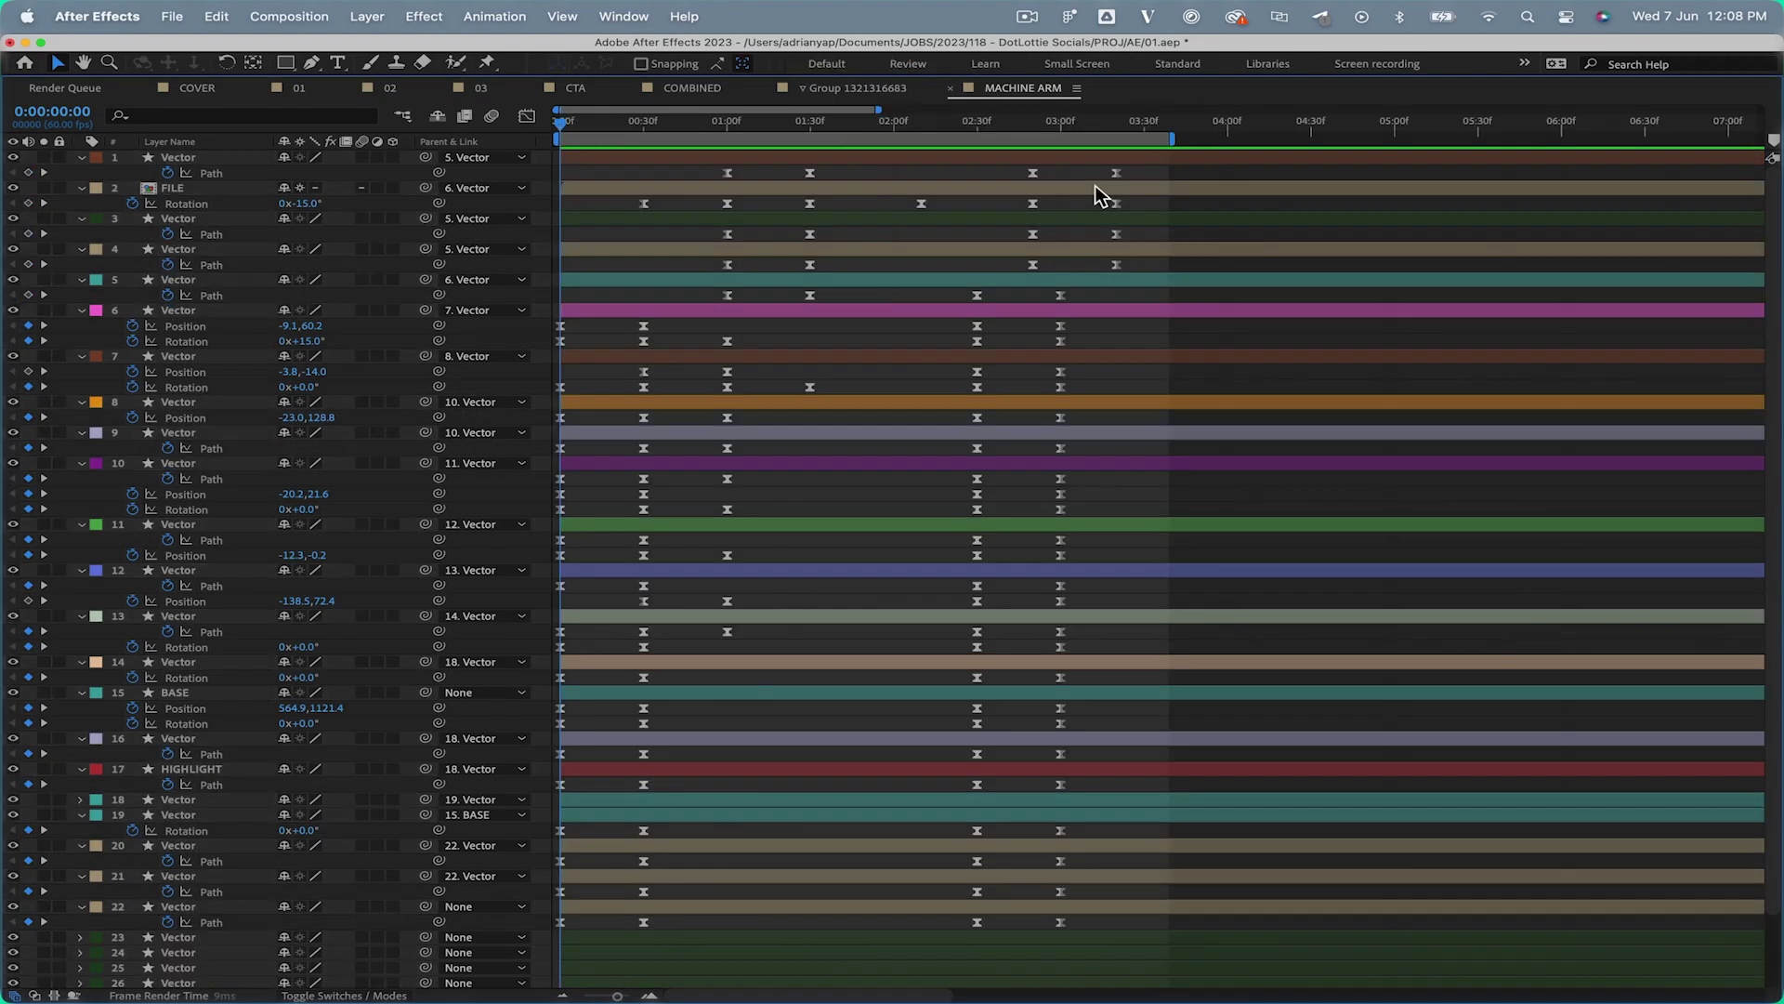
left_click_drag(1095, 186, 678, 199)
key("shift+F3")
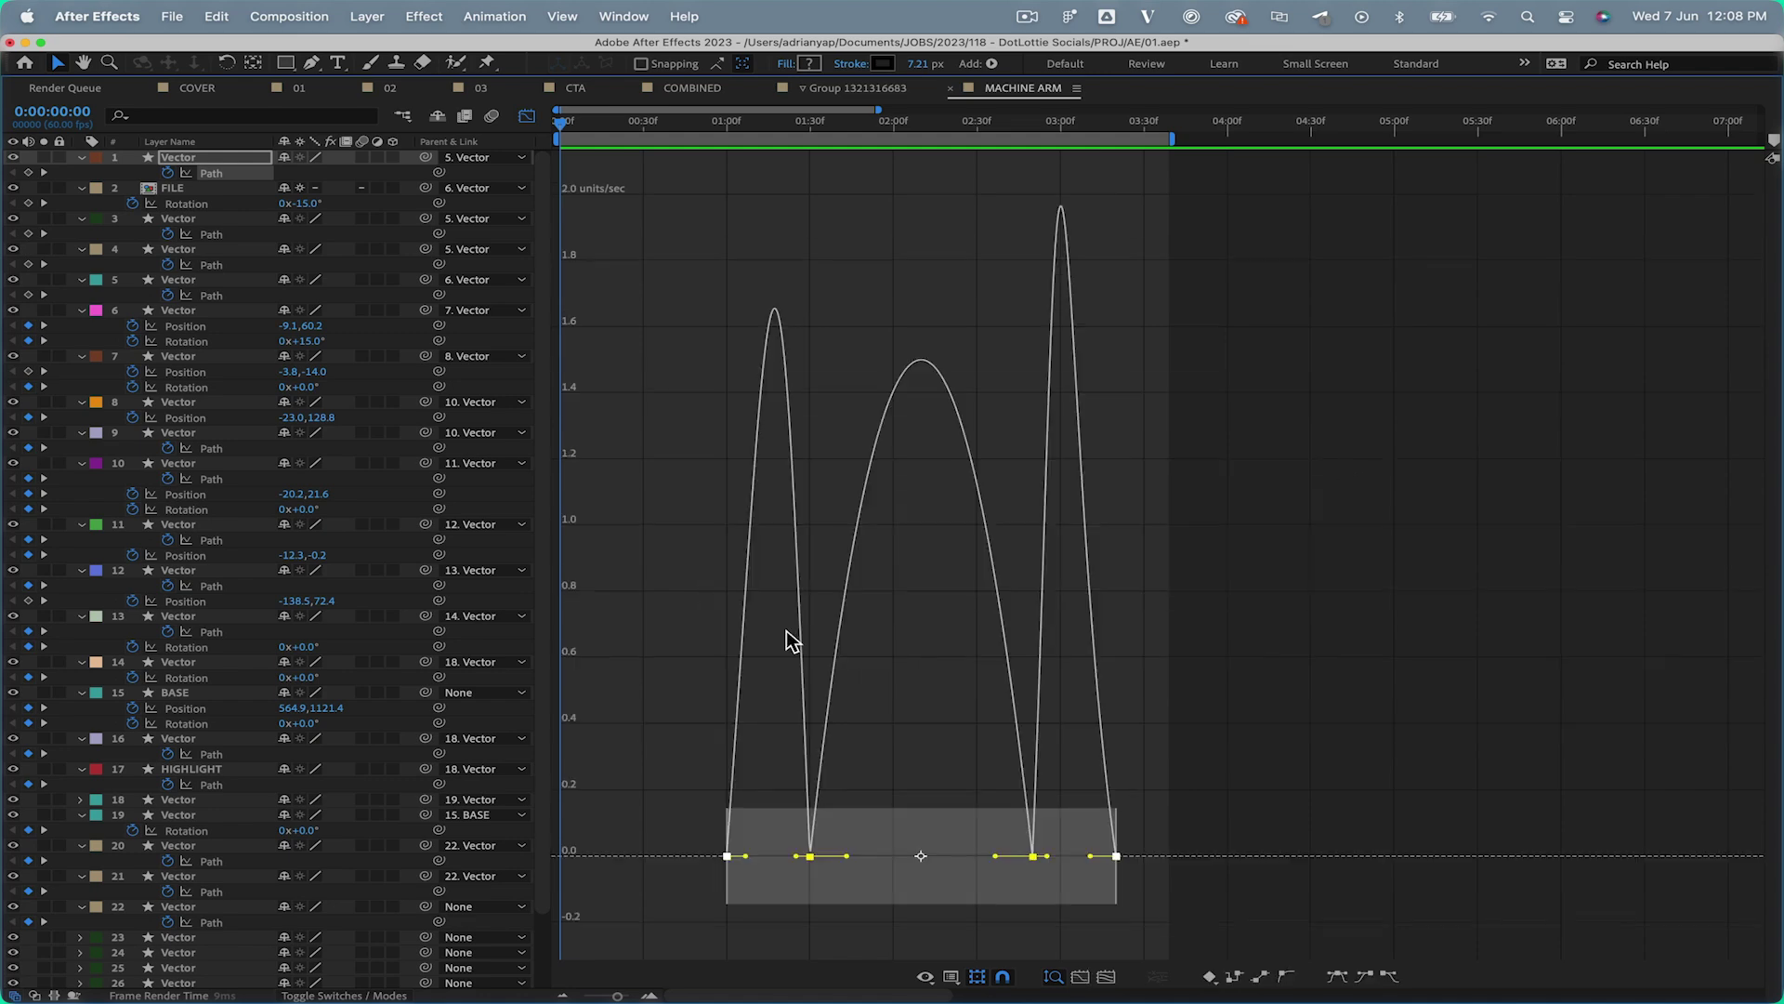
key("shift+F3")
left_click(605, 338)
key("grave")
key("space")
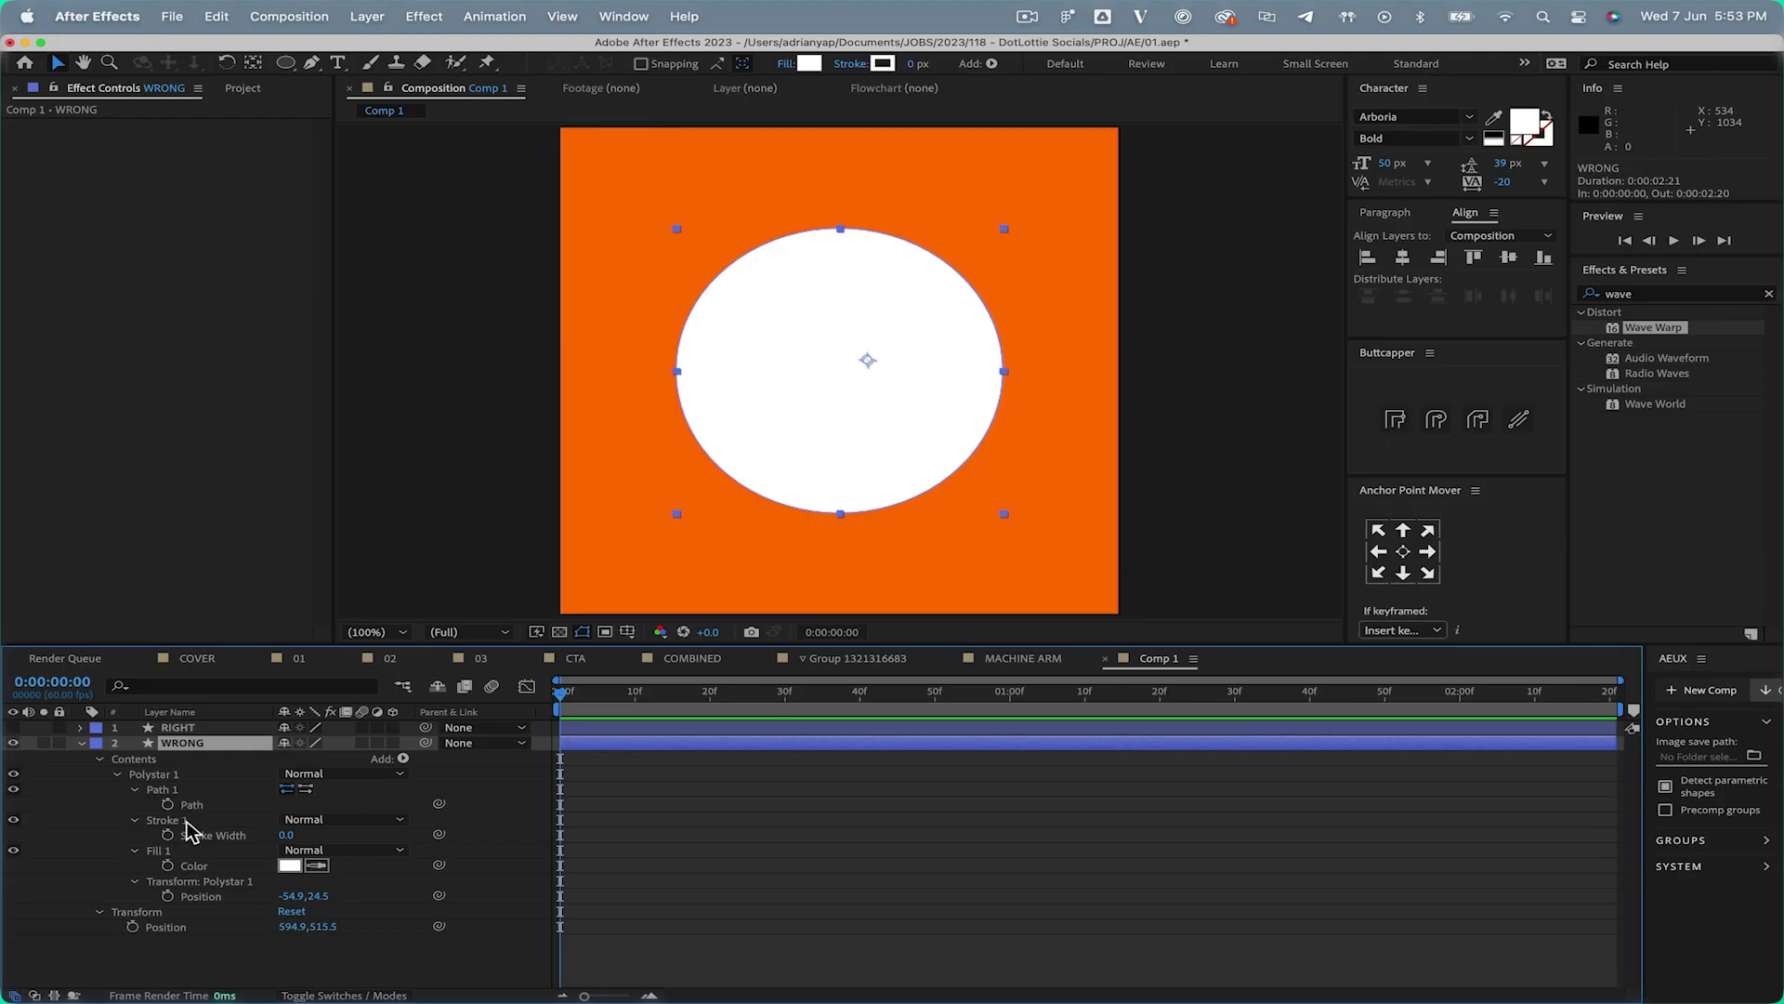
Collapse and hide the WRONG circle layer, then expand the RIGHT layer's properties
left_click(191, 807)
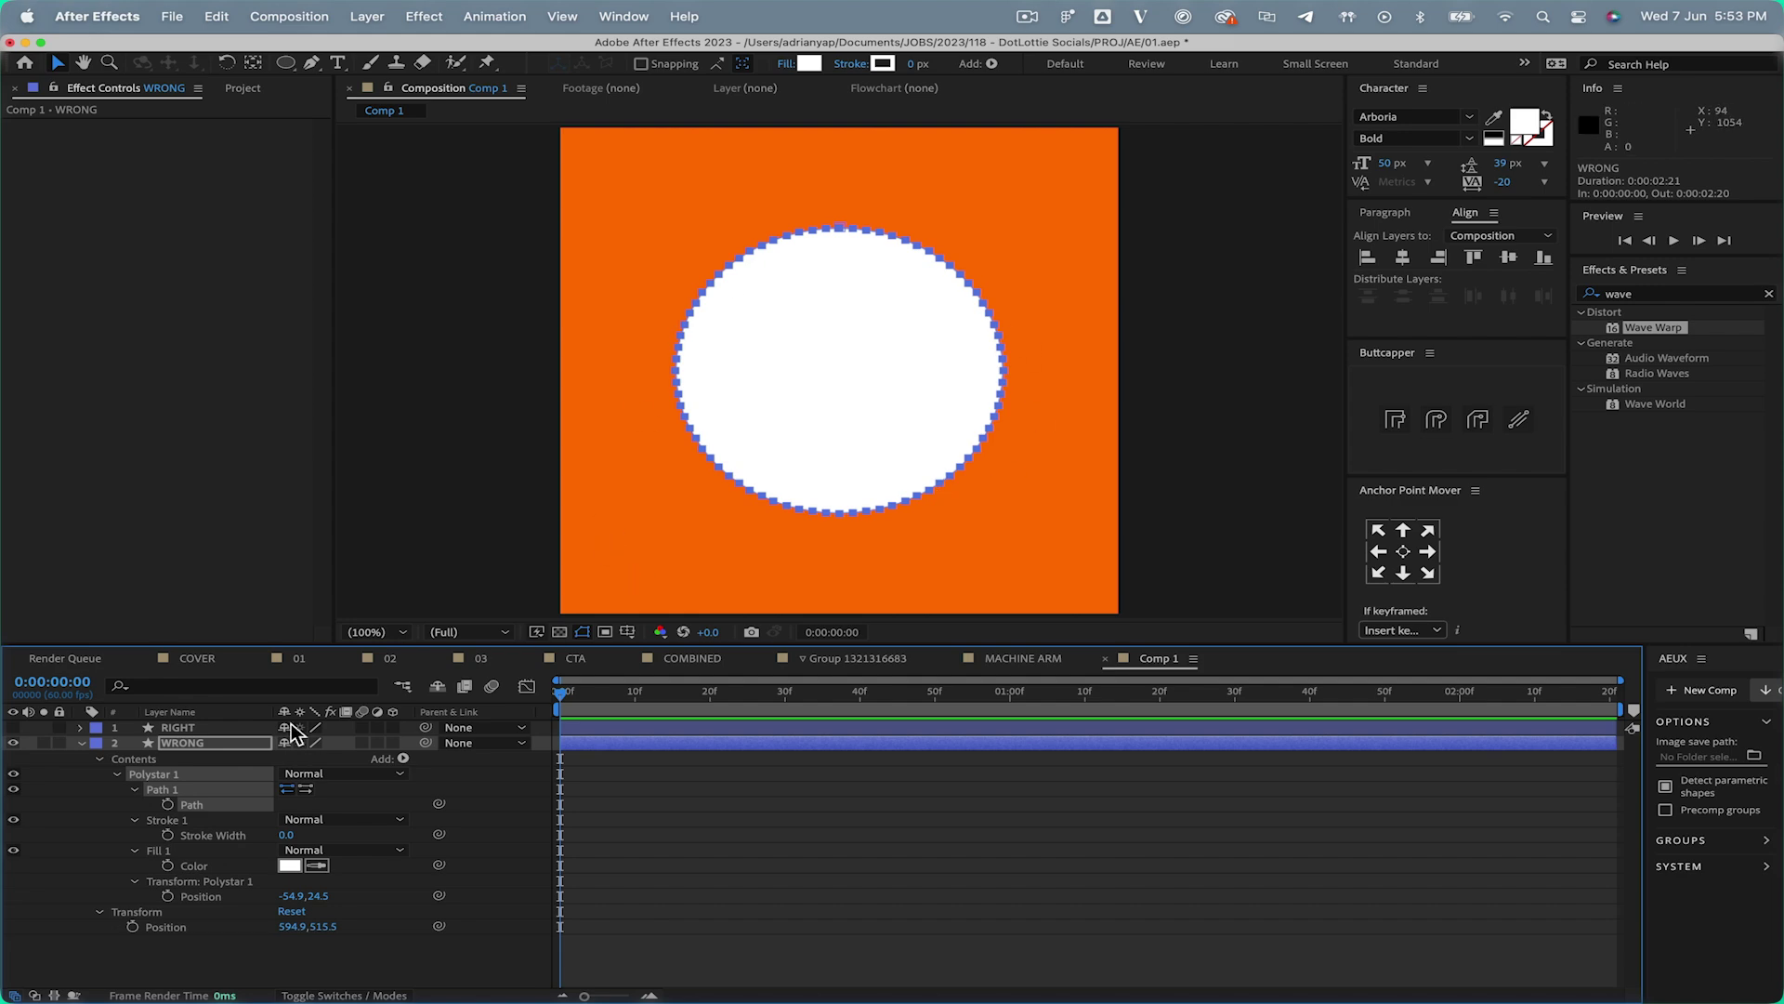
left_click(82, 743)
left_click(14, 743)
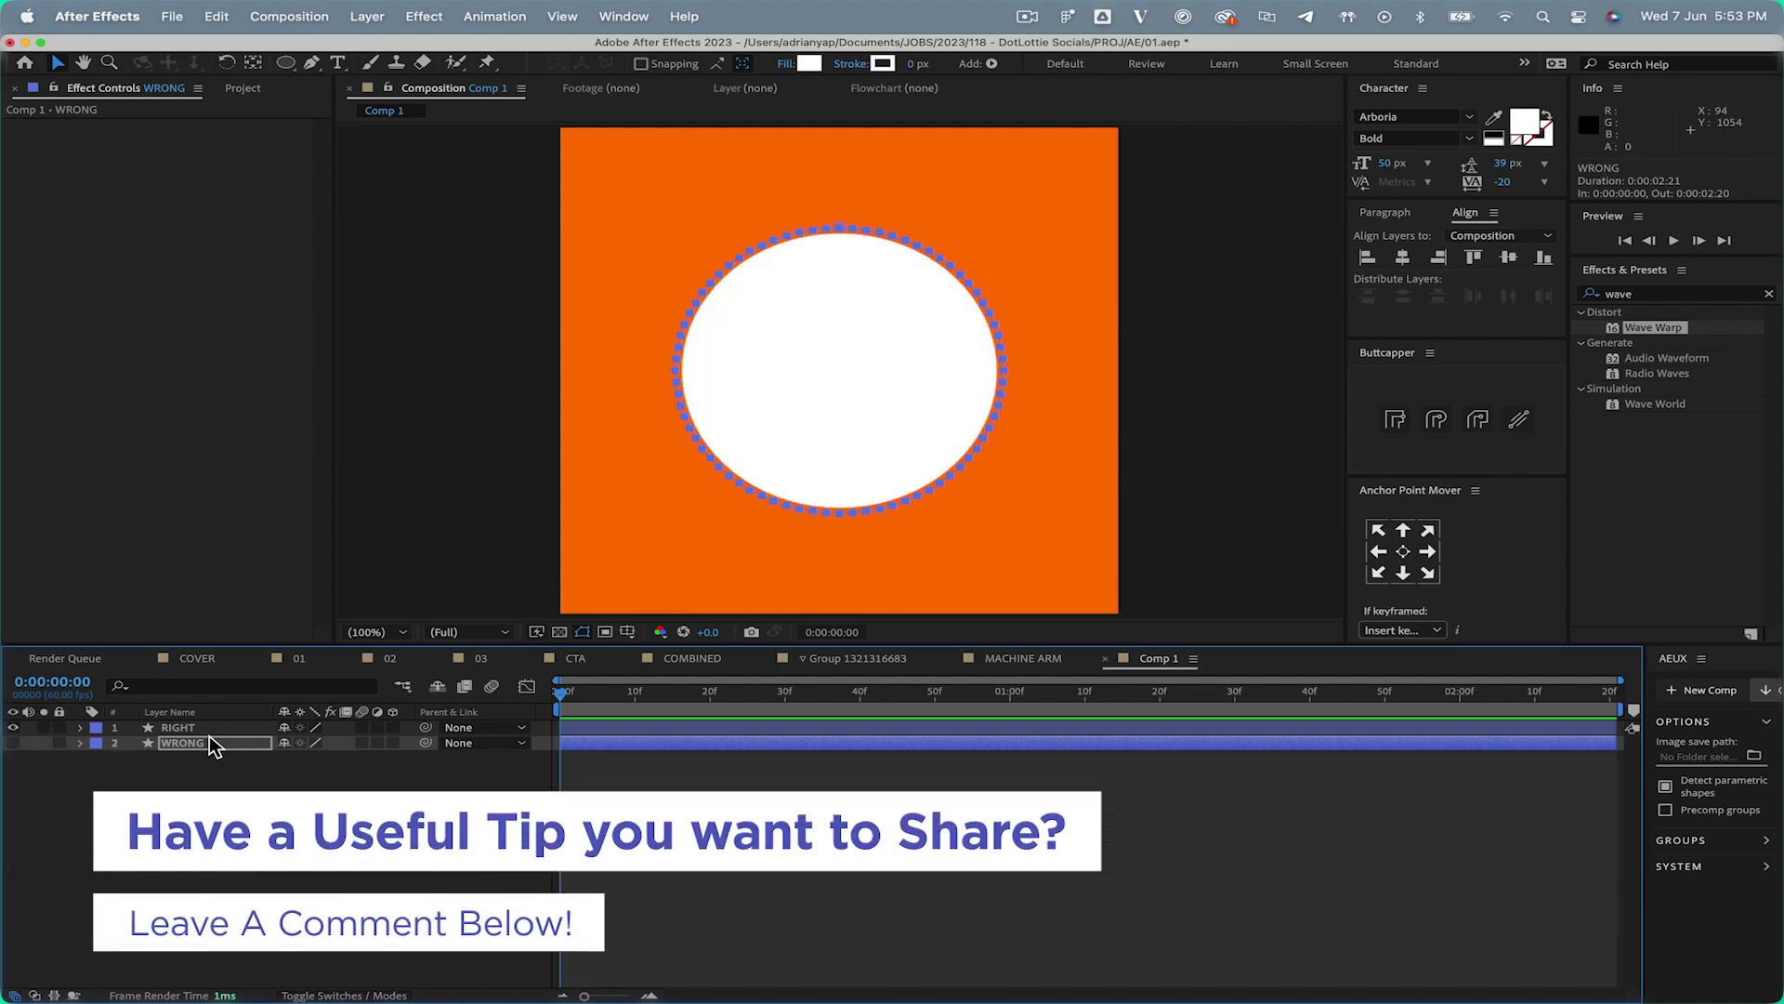
left_click(178, 727)
left_click(80, 726)
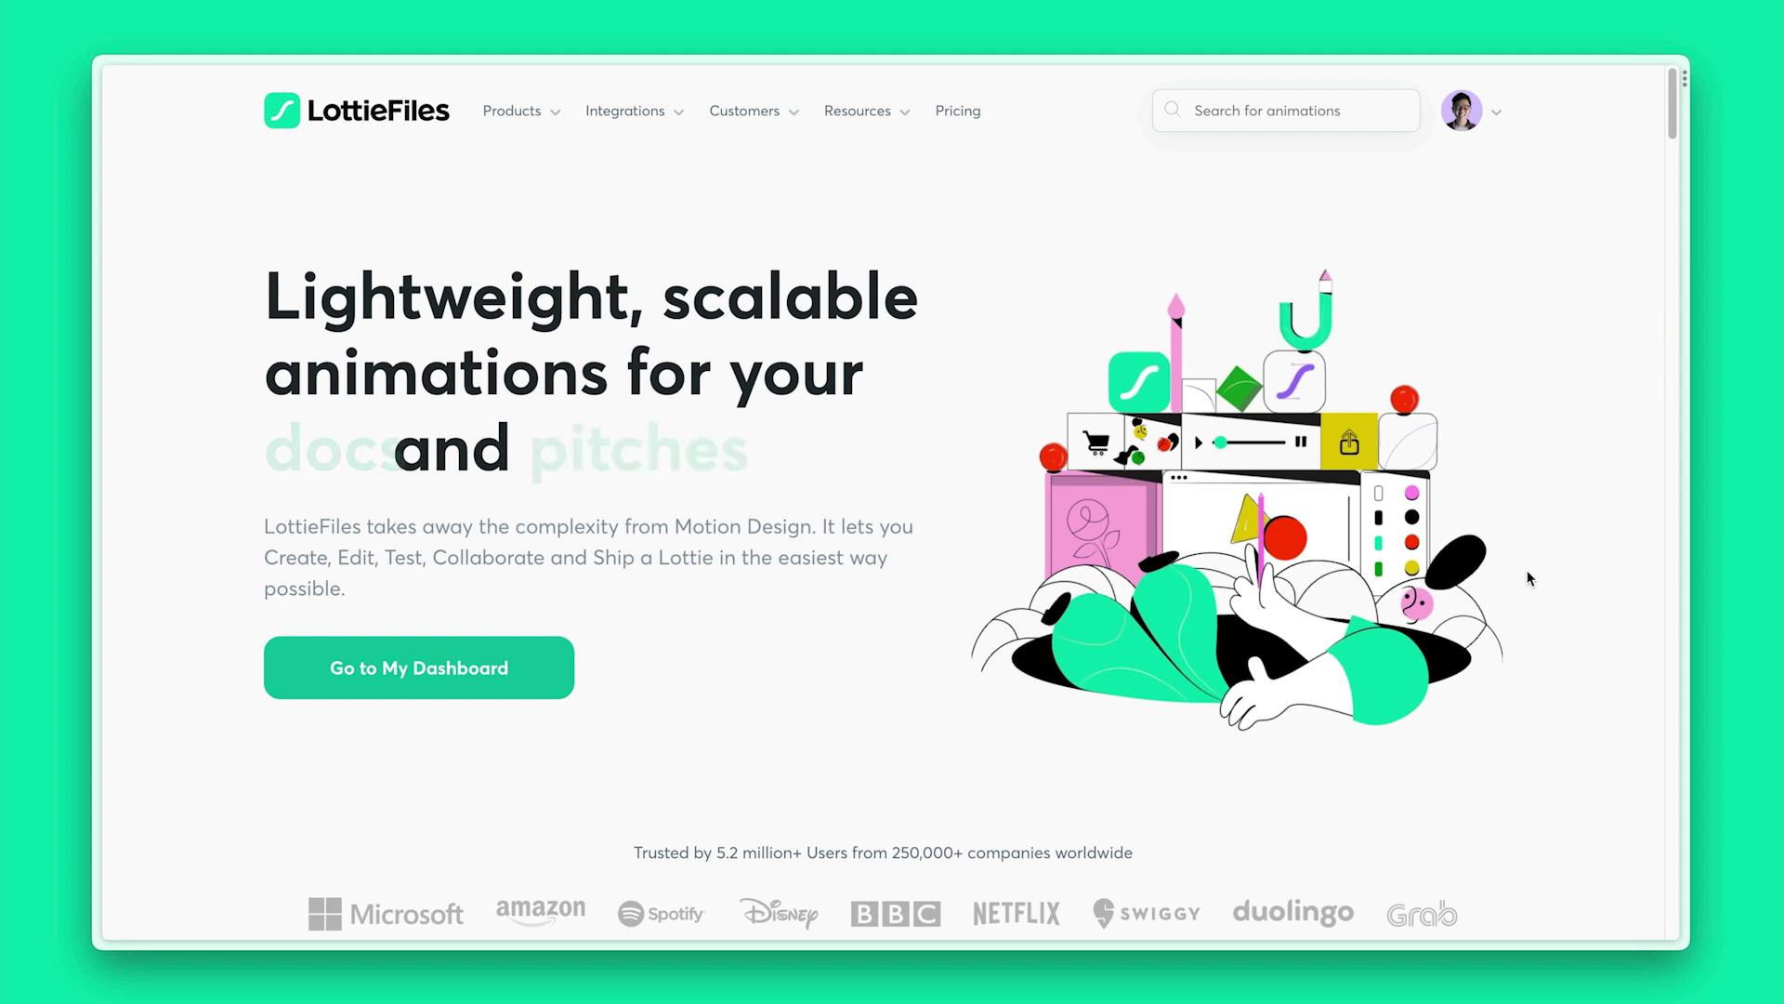
From My Dashboard, post 'change the cloud' at frame 60 on A_CHARACTER_SKATE and mark it Approved
left_click(1498, 113)
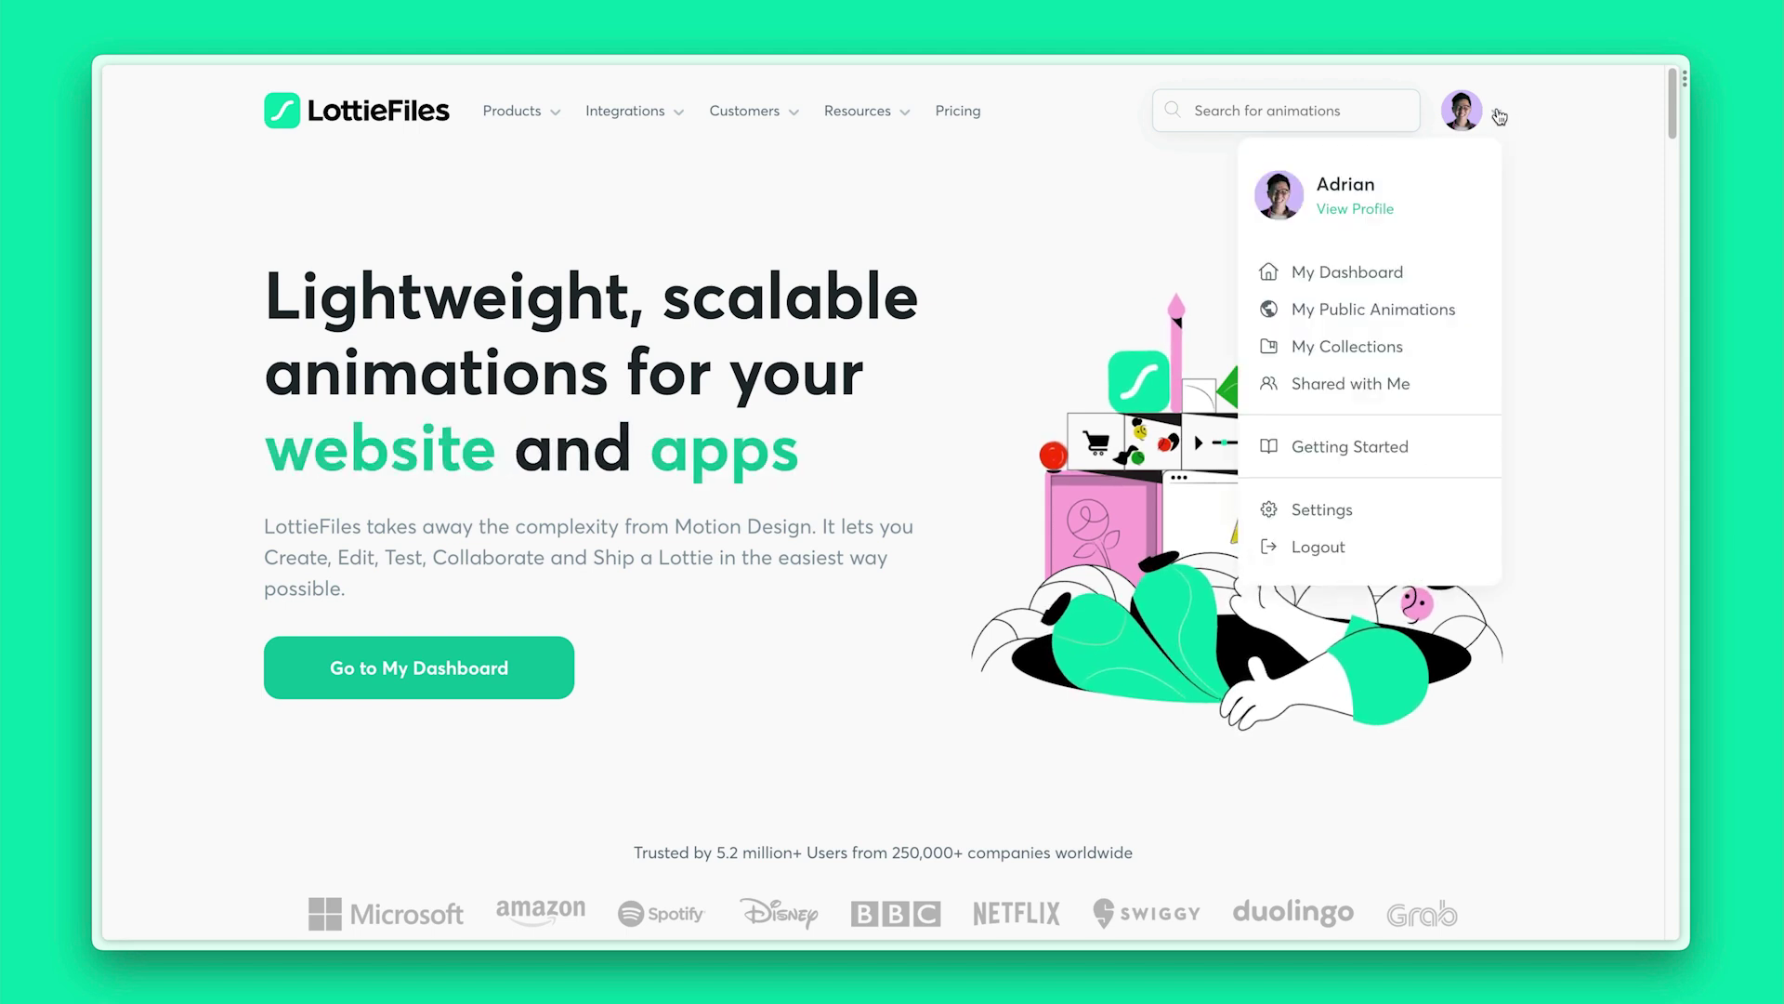
left_click(1436, 271)
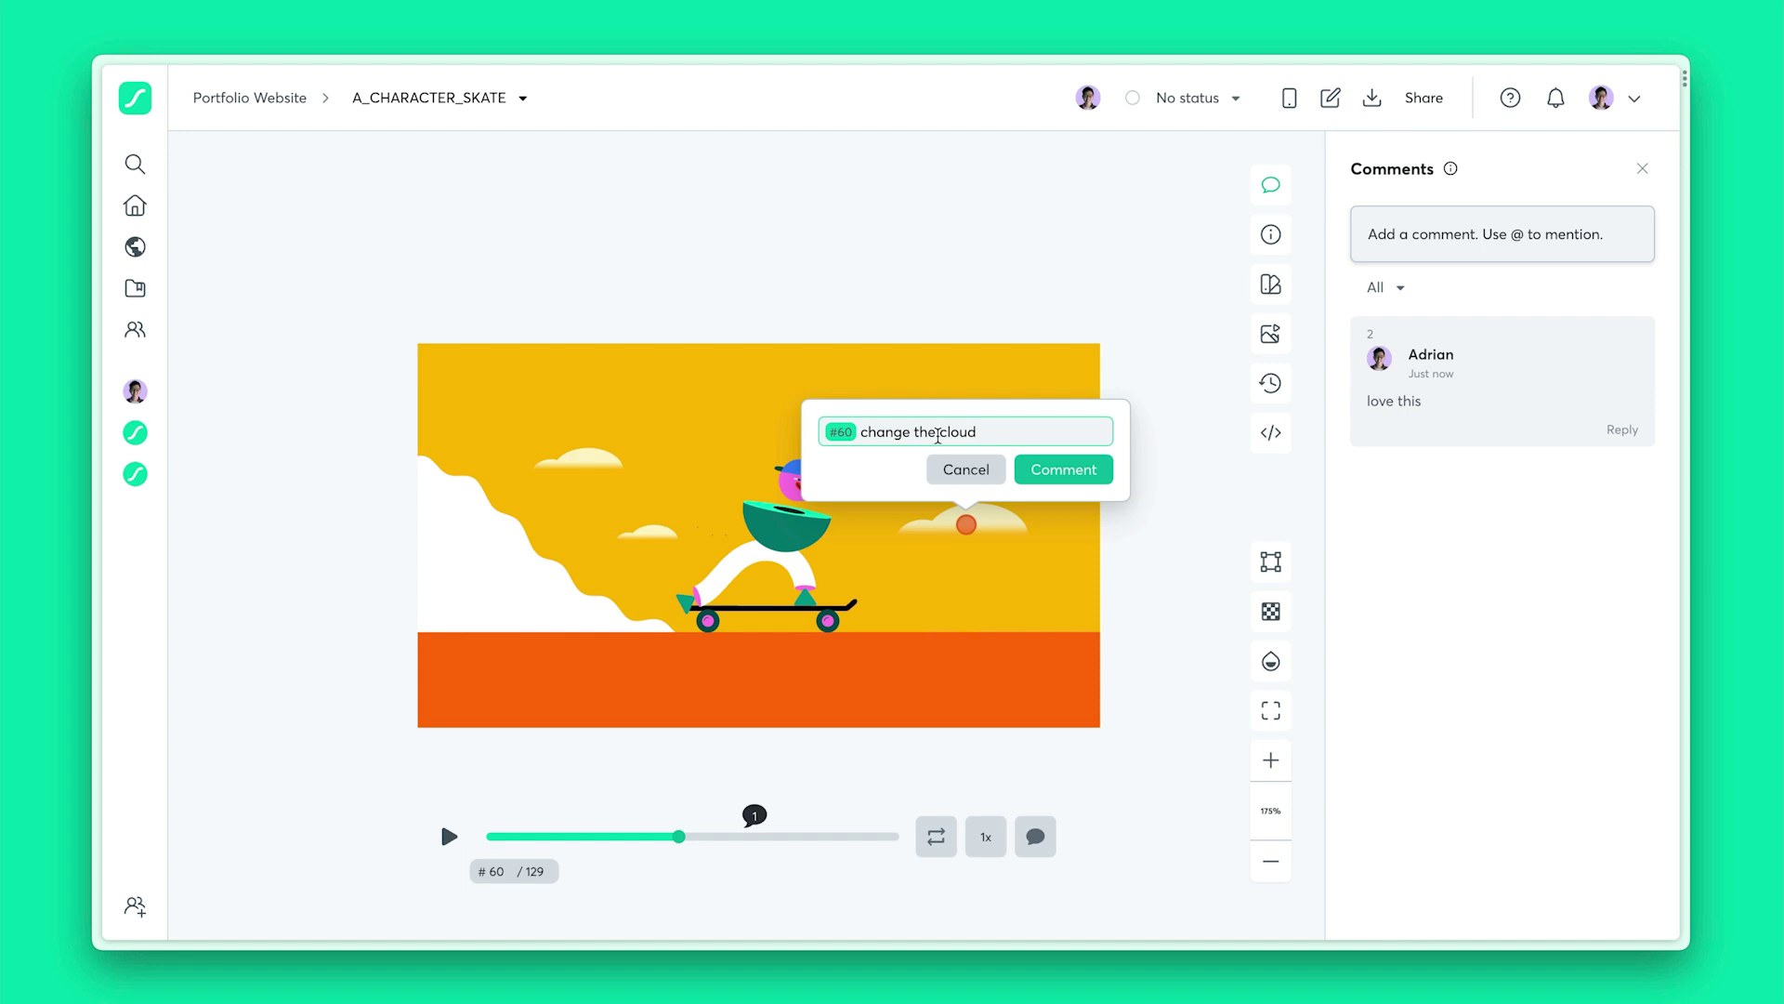
key("Return")
left_click(1220, 94)
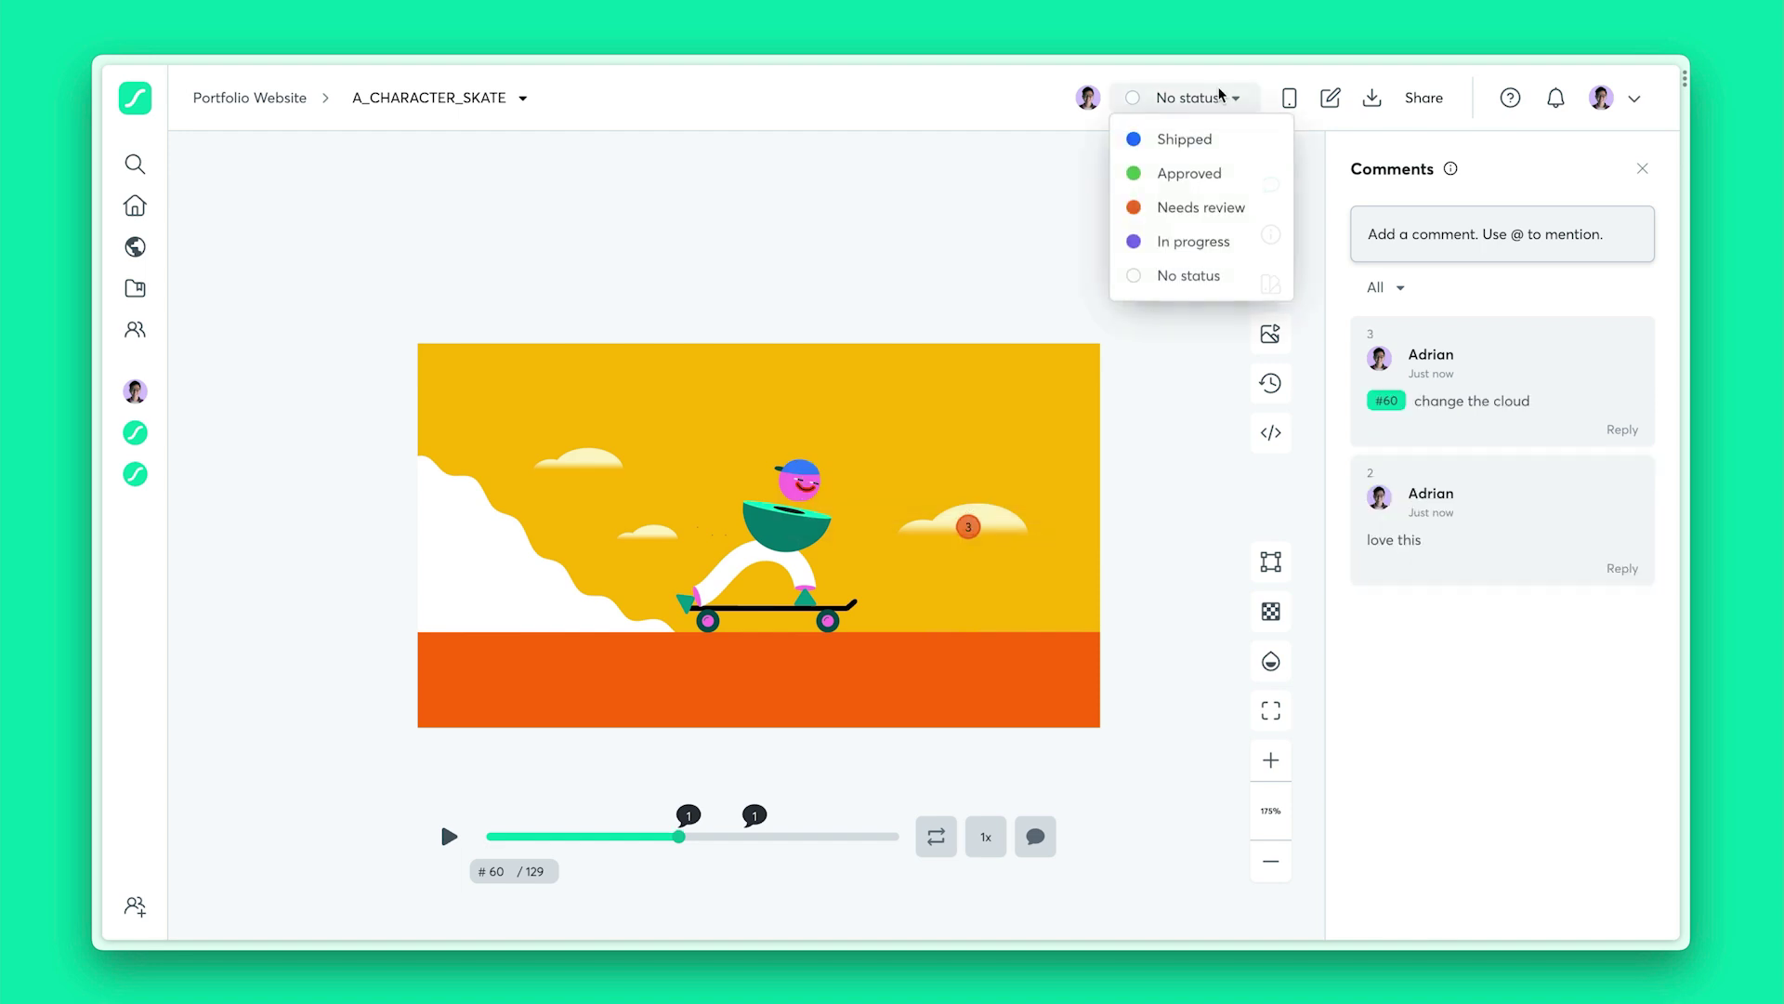
left_click(1242, 176)
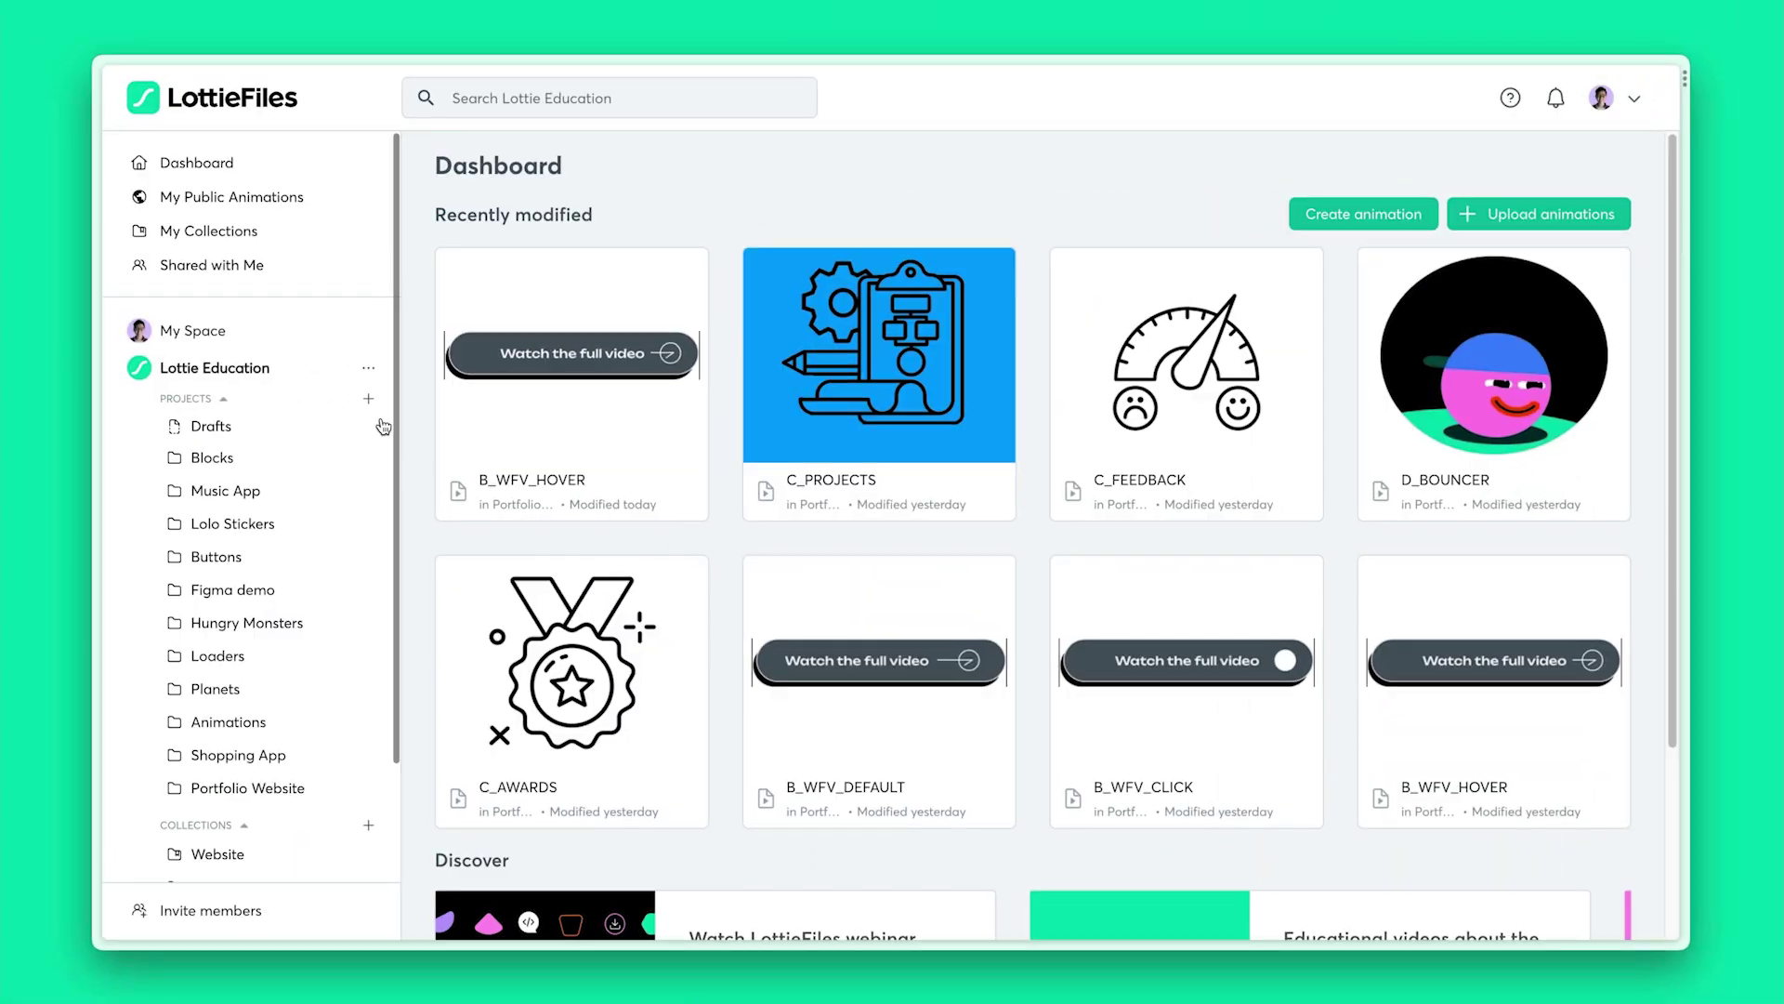
Show the new-project option, then view D_BOUNCER's download and export options
left_click(370, 399)
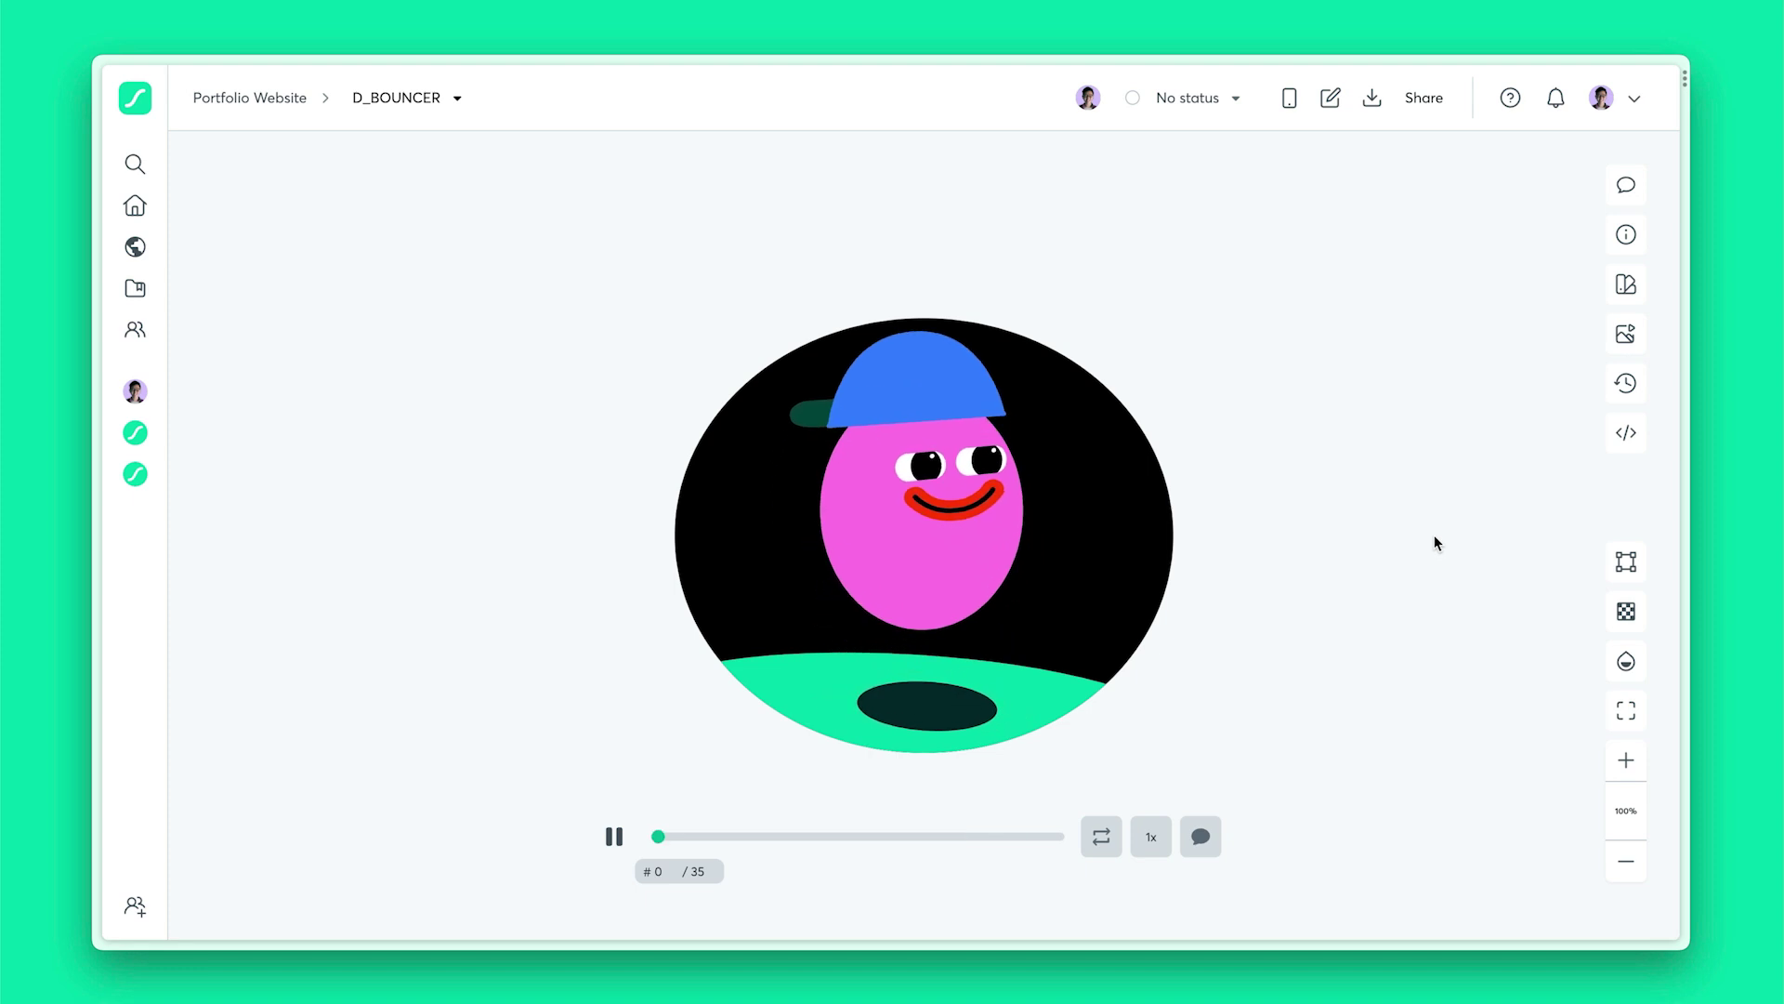
left_click(1371, 97)
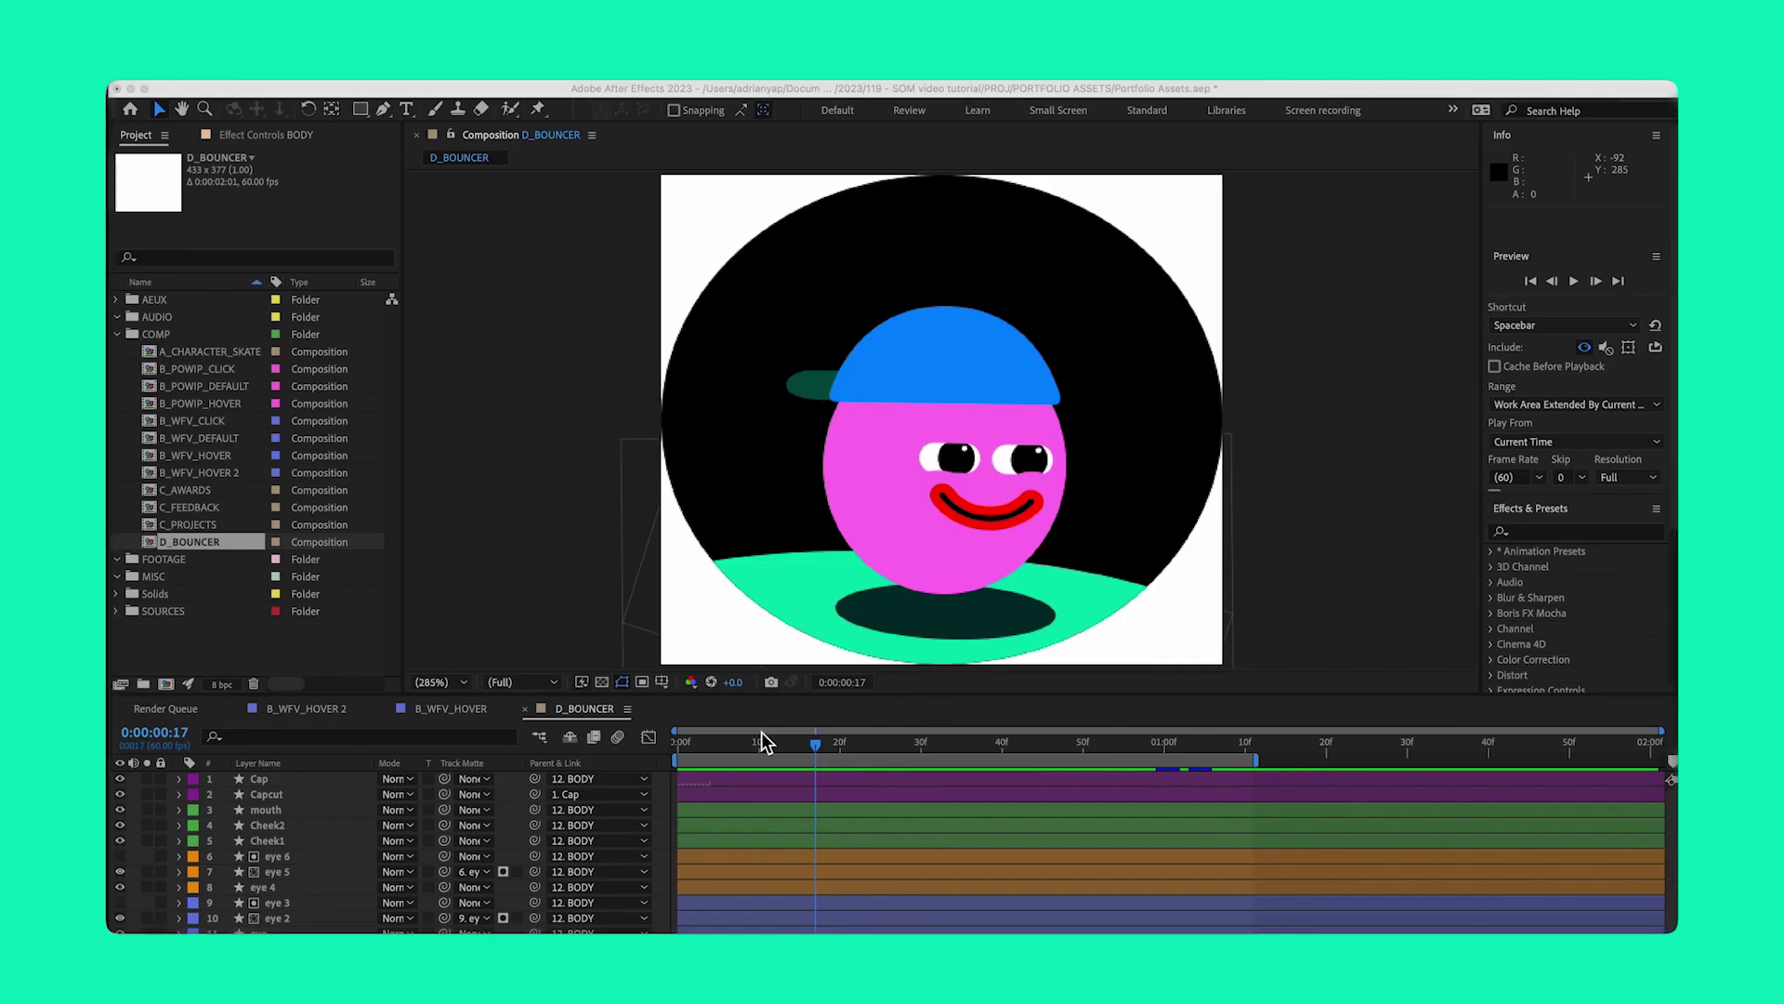
left_click(893, 189)
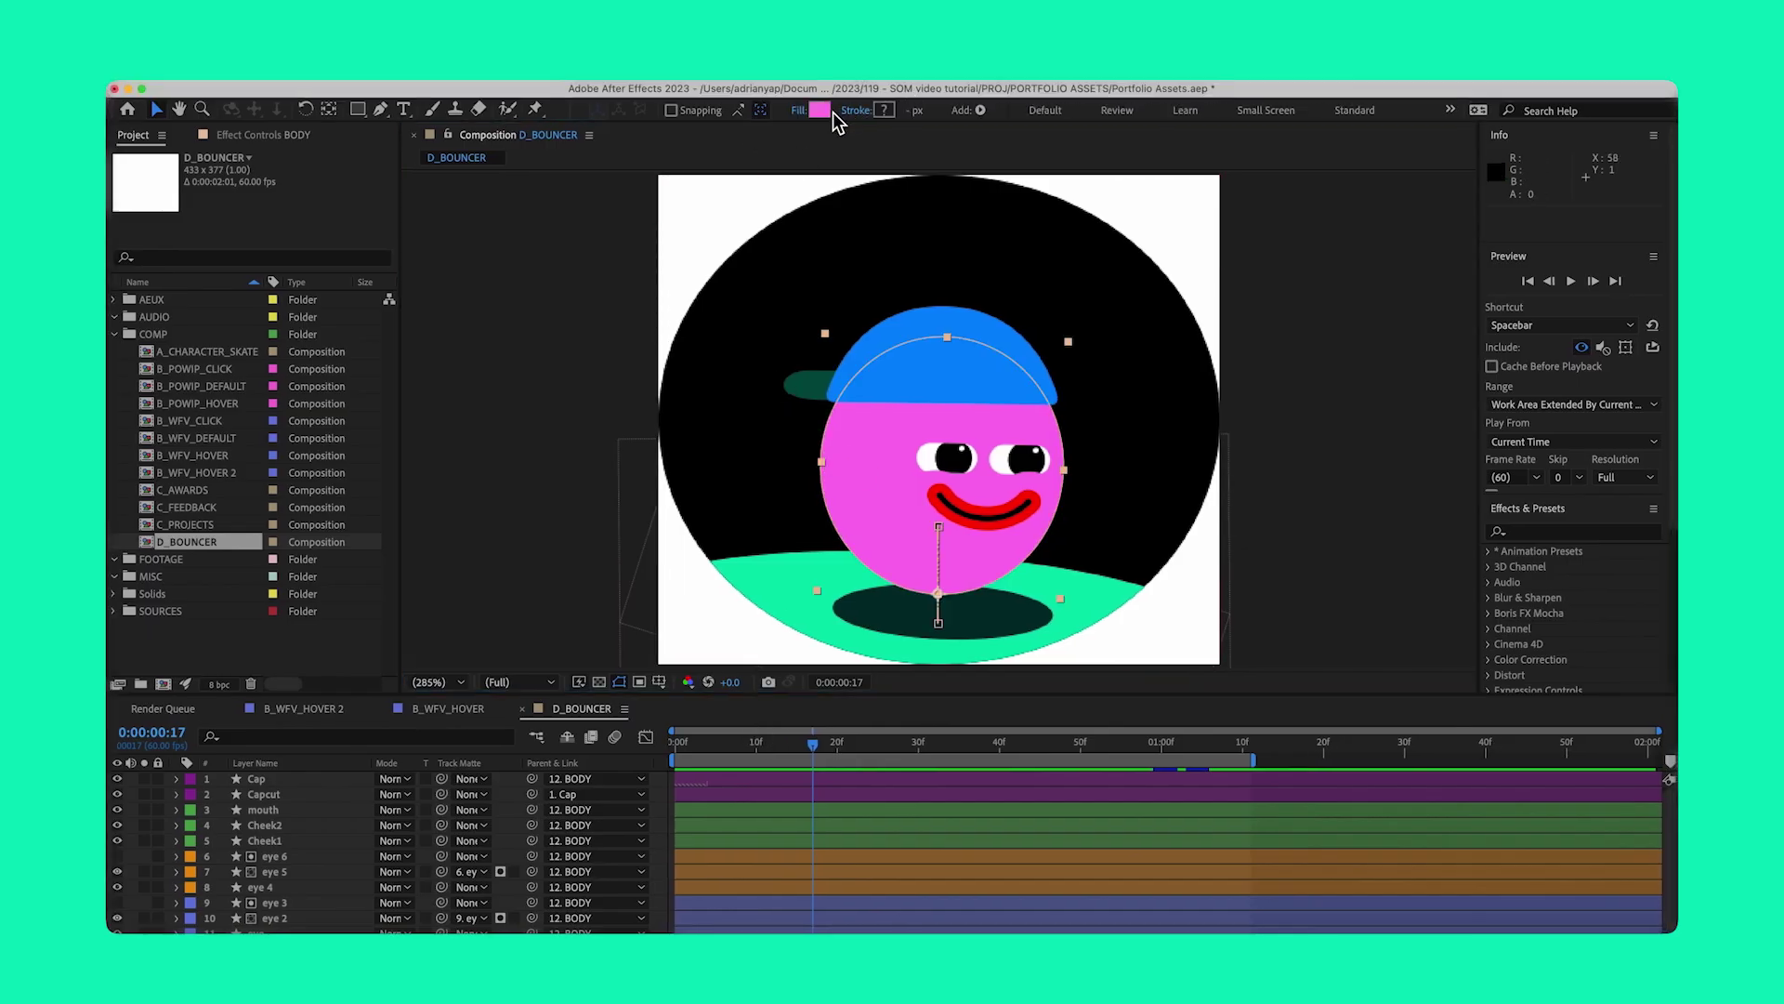
left_click(827, 111)
left_click(576, 626)
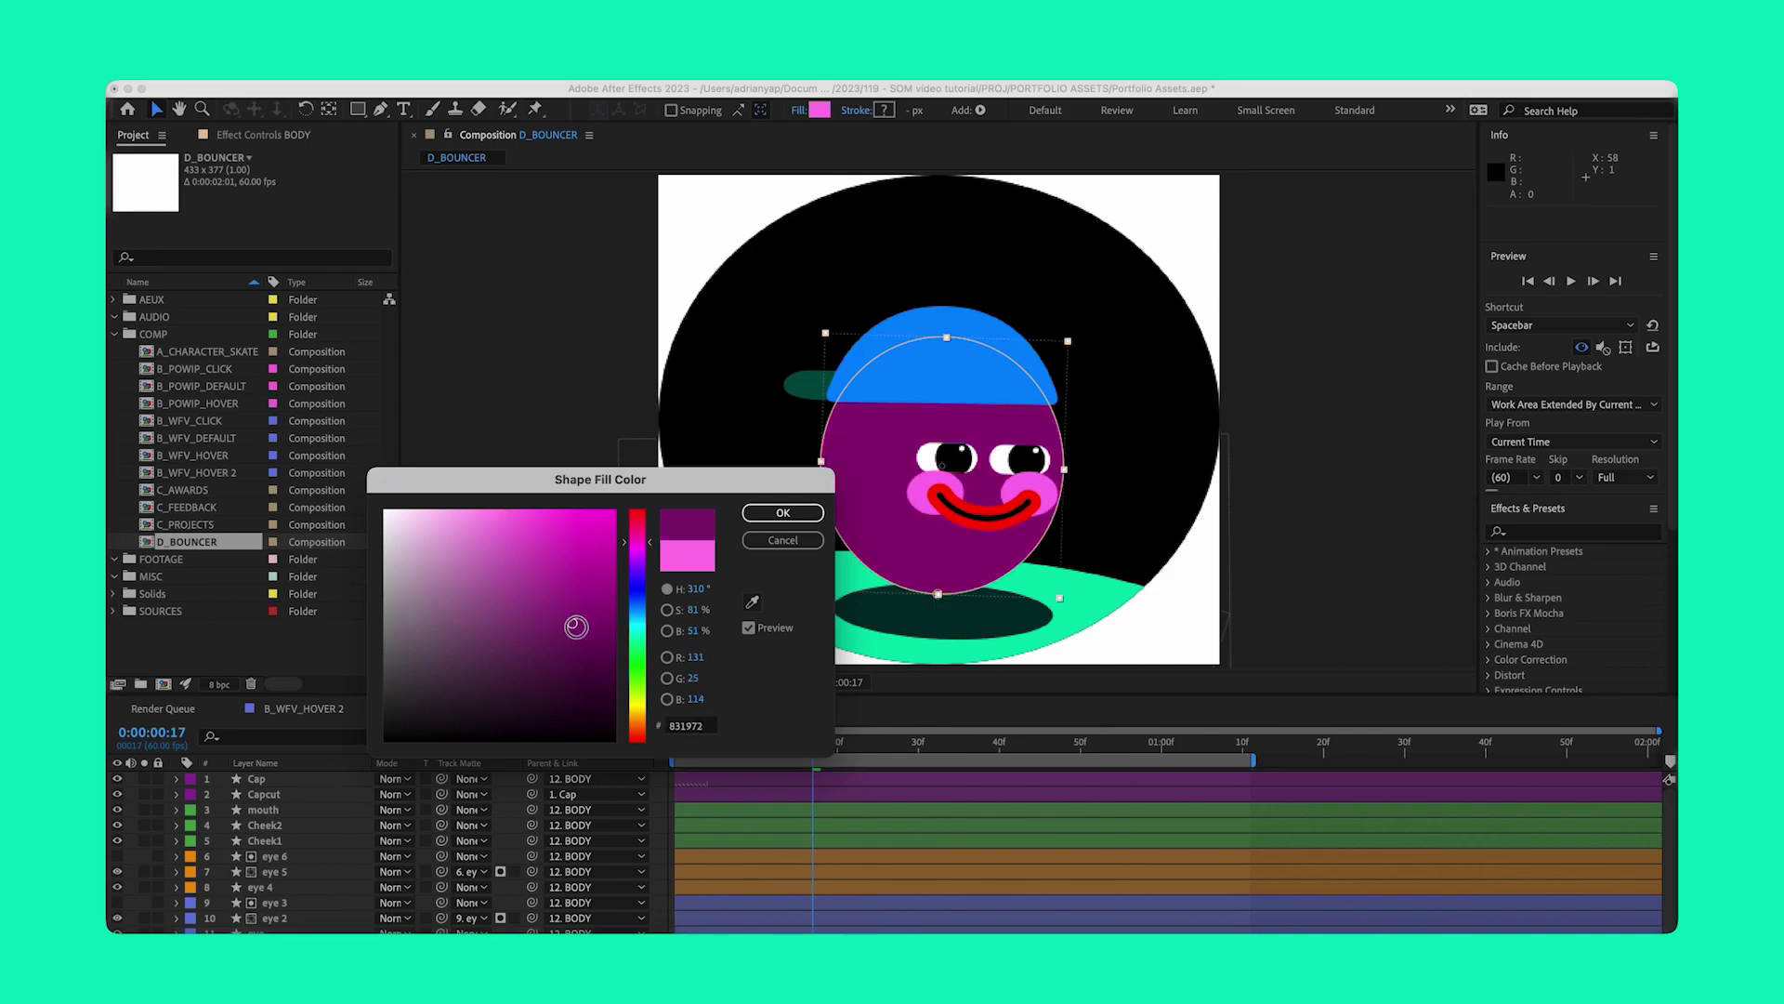
left_click(777, 545)
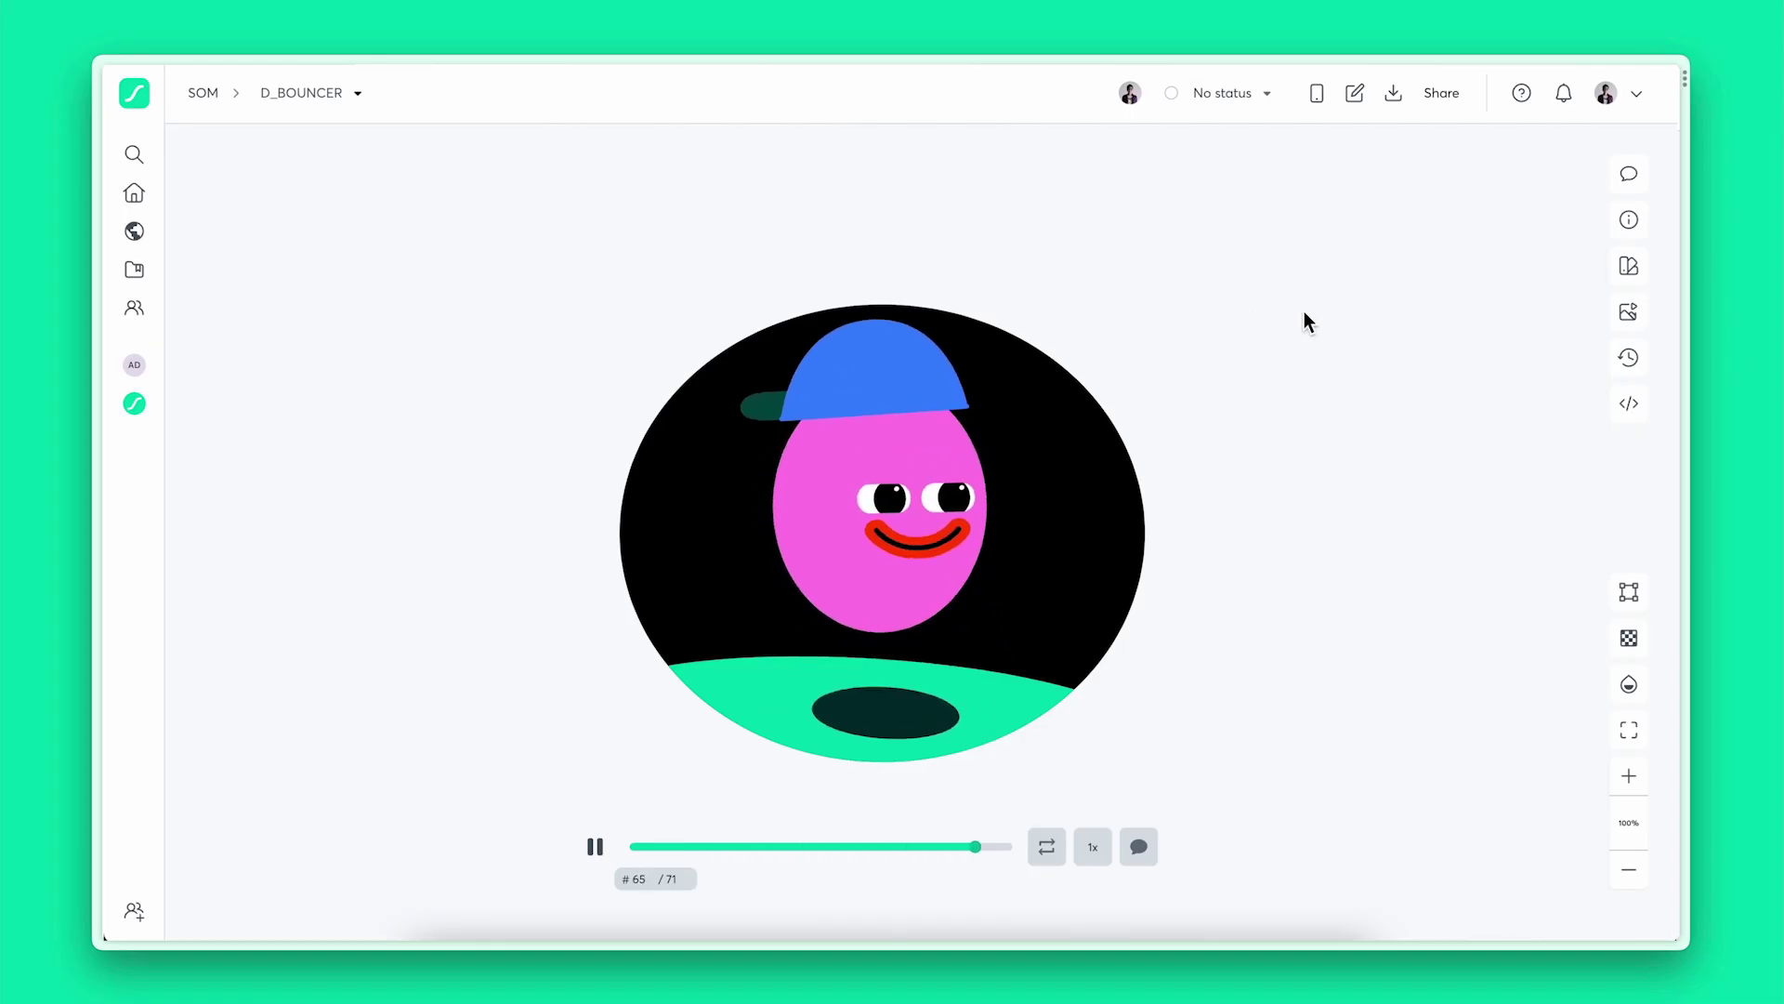
Start a custom colour palette with purple, pink and purple swatches
left_click(1629, 267)
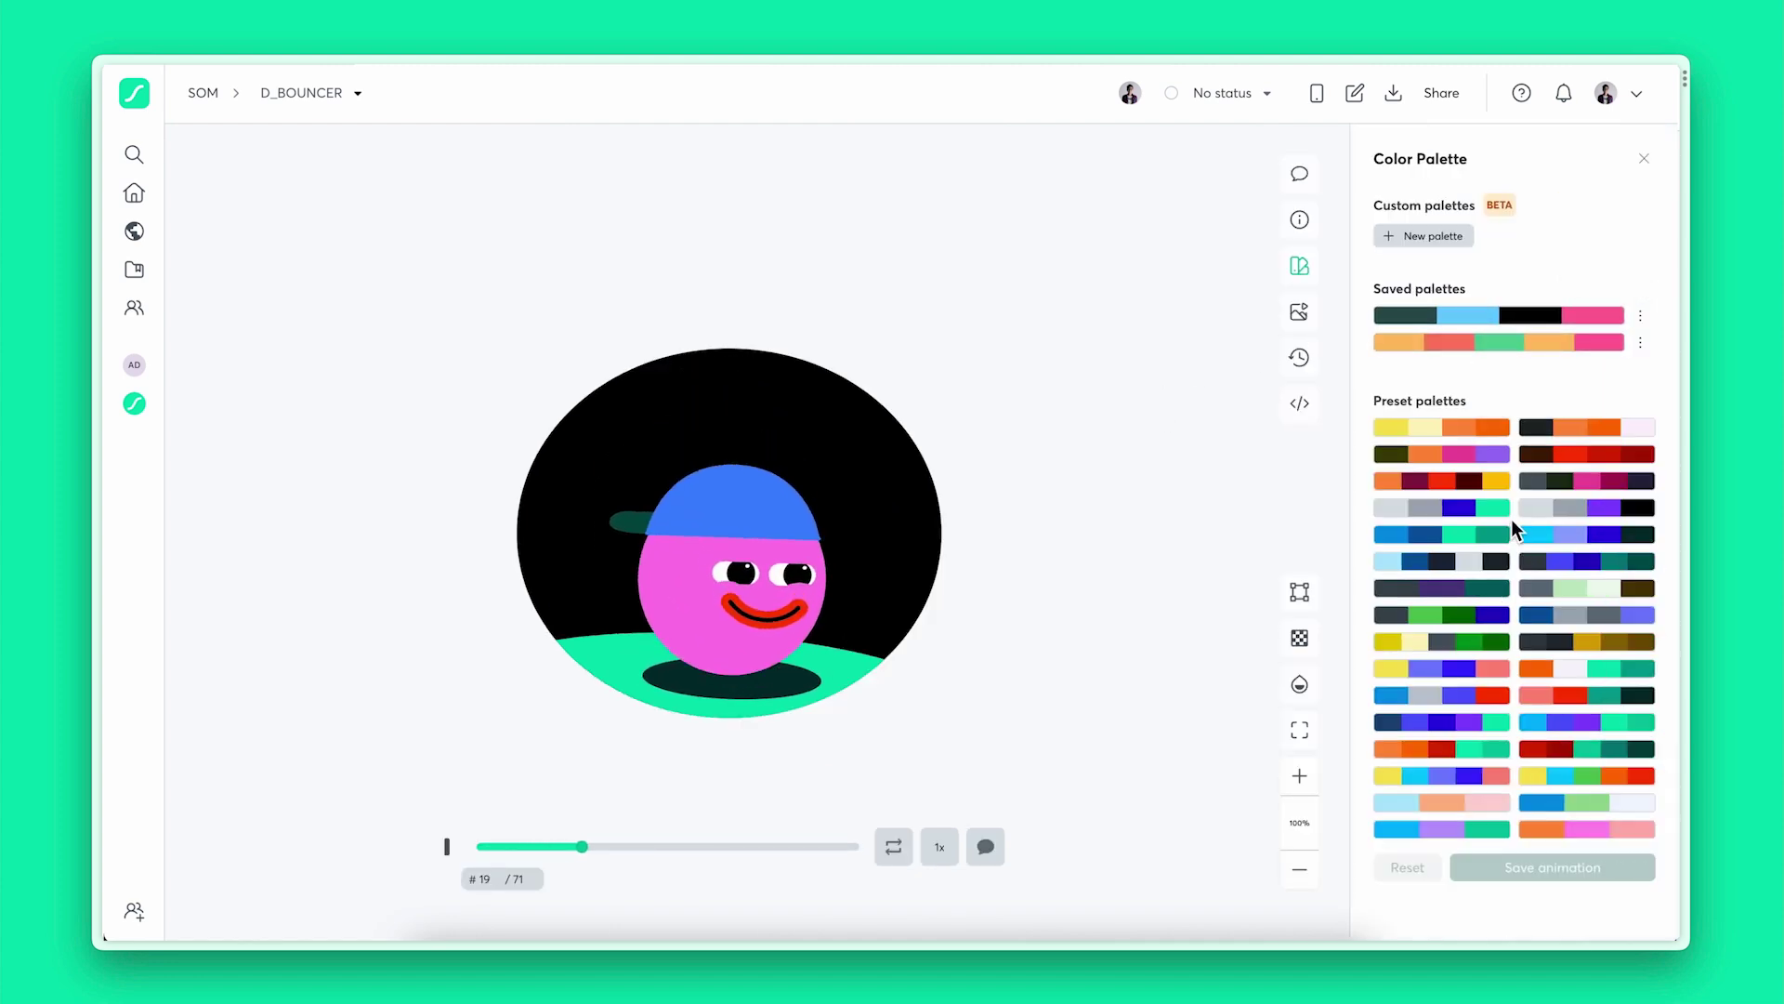
left_click(1424, 236)
left_click(1394, 273)
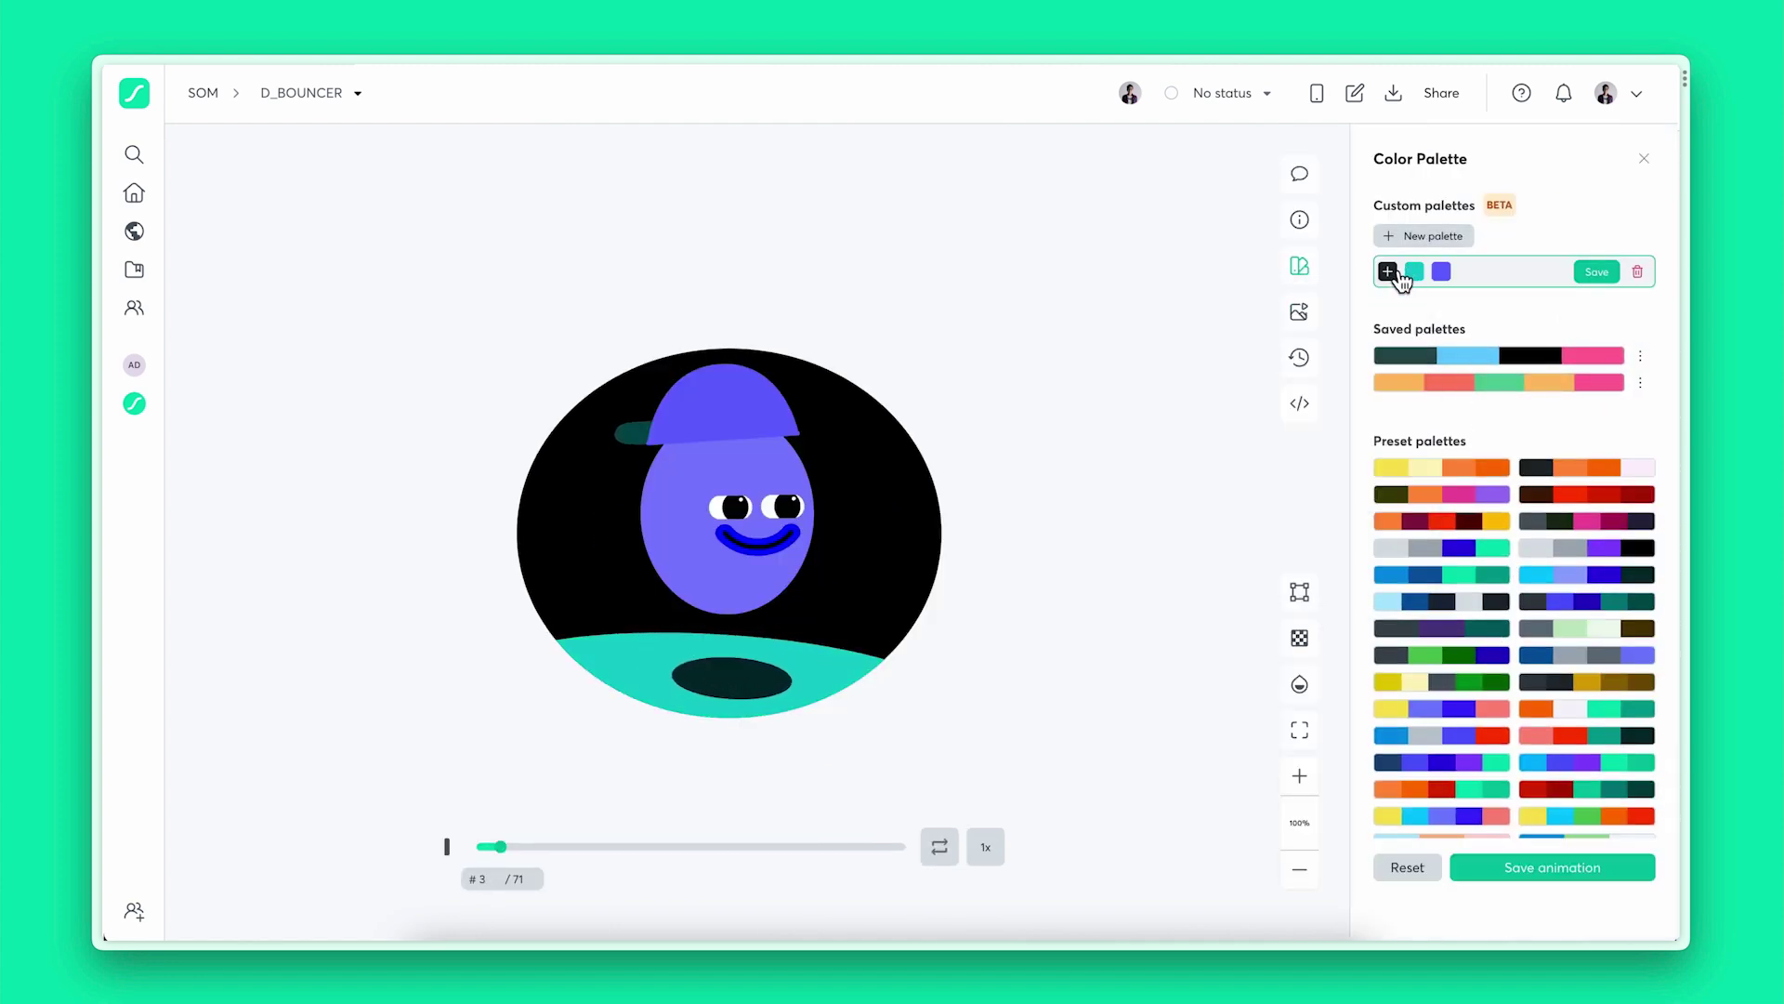
left_click(1388, 272)
left_click(1389, 271)
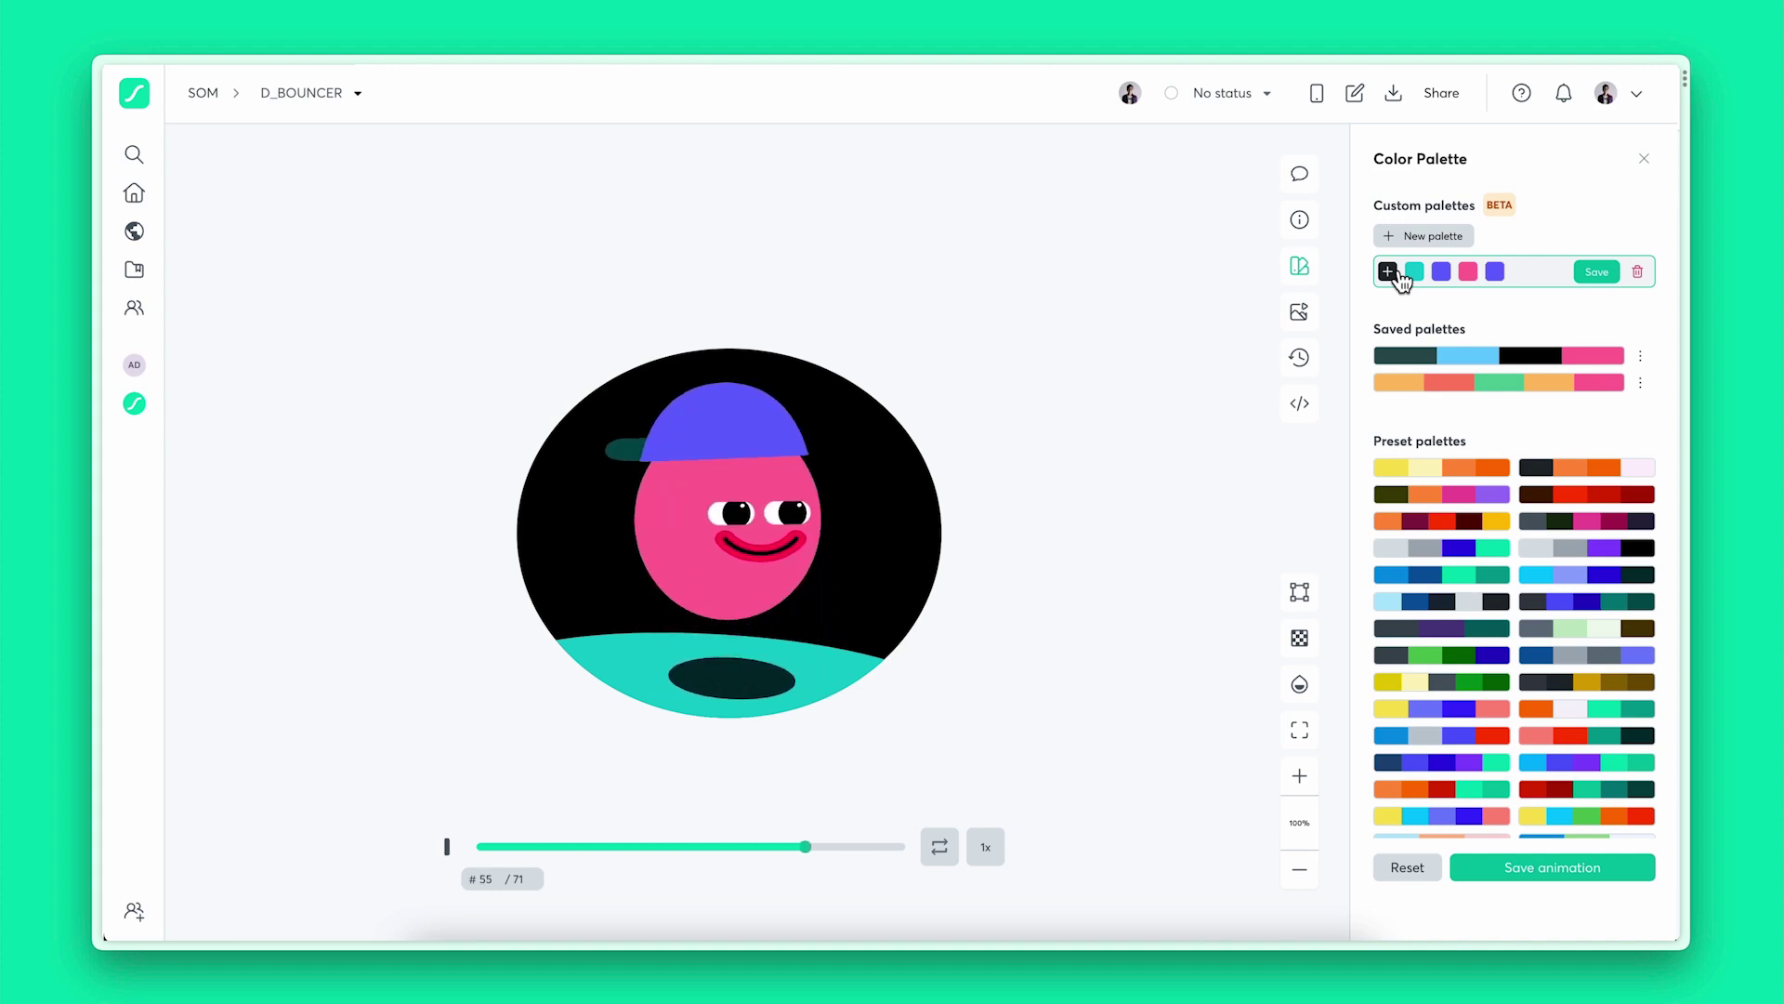
Try preset palettes, settle on blue and light-green, and open the animation in the Editor
scroll(1434, 678, "down", 1)
left_click(1435, 677)
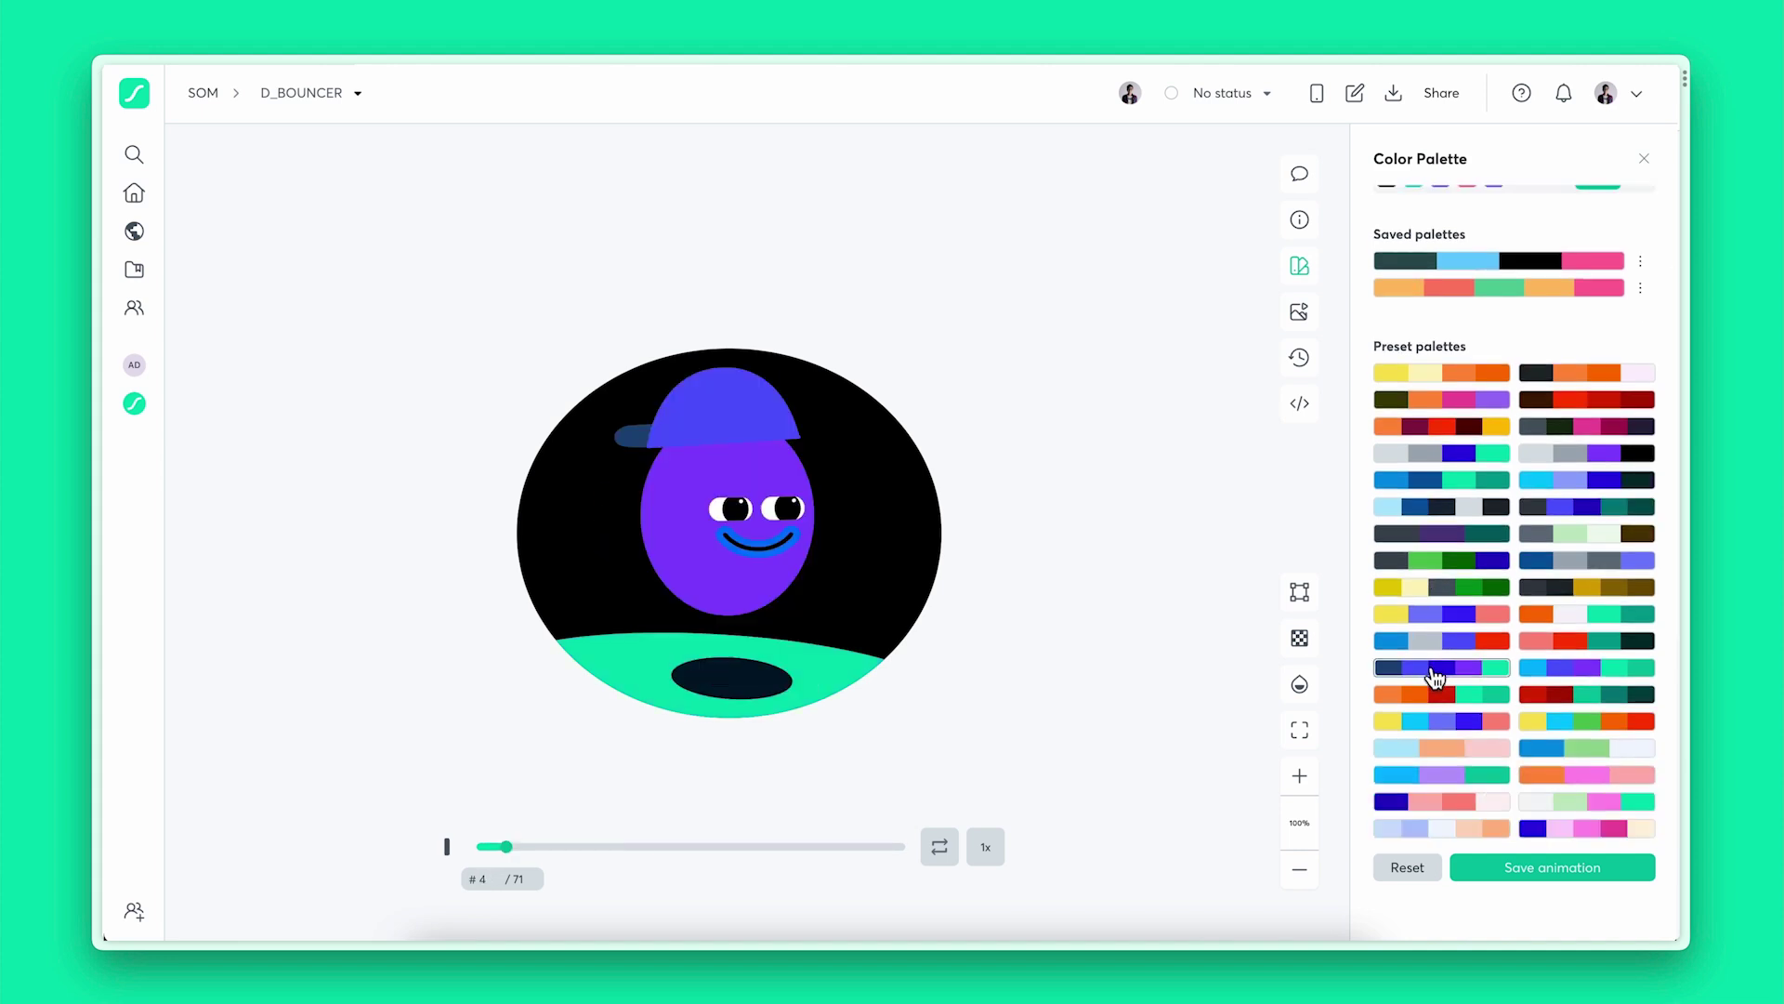
left_click(1577, 615)
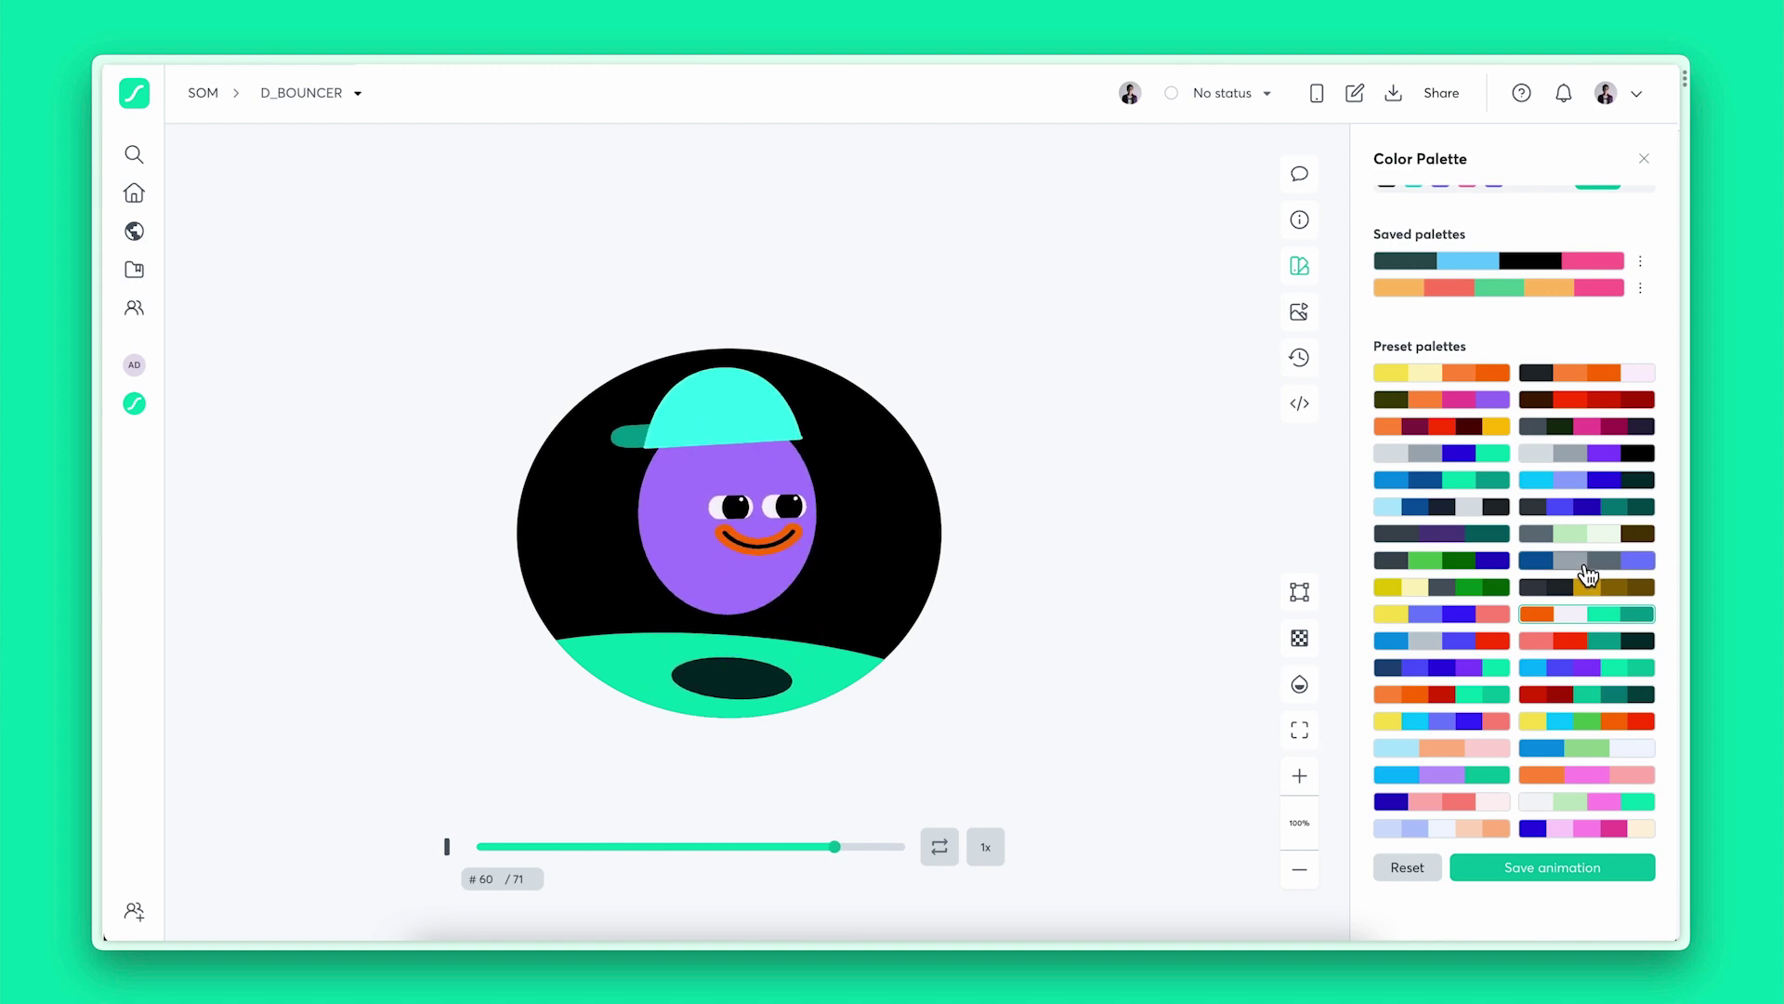
left_click(1567, 749)
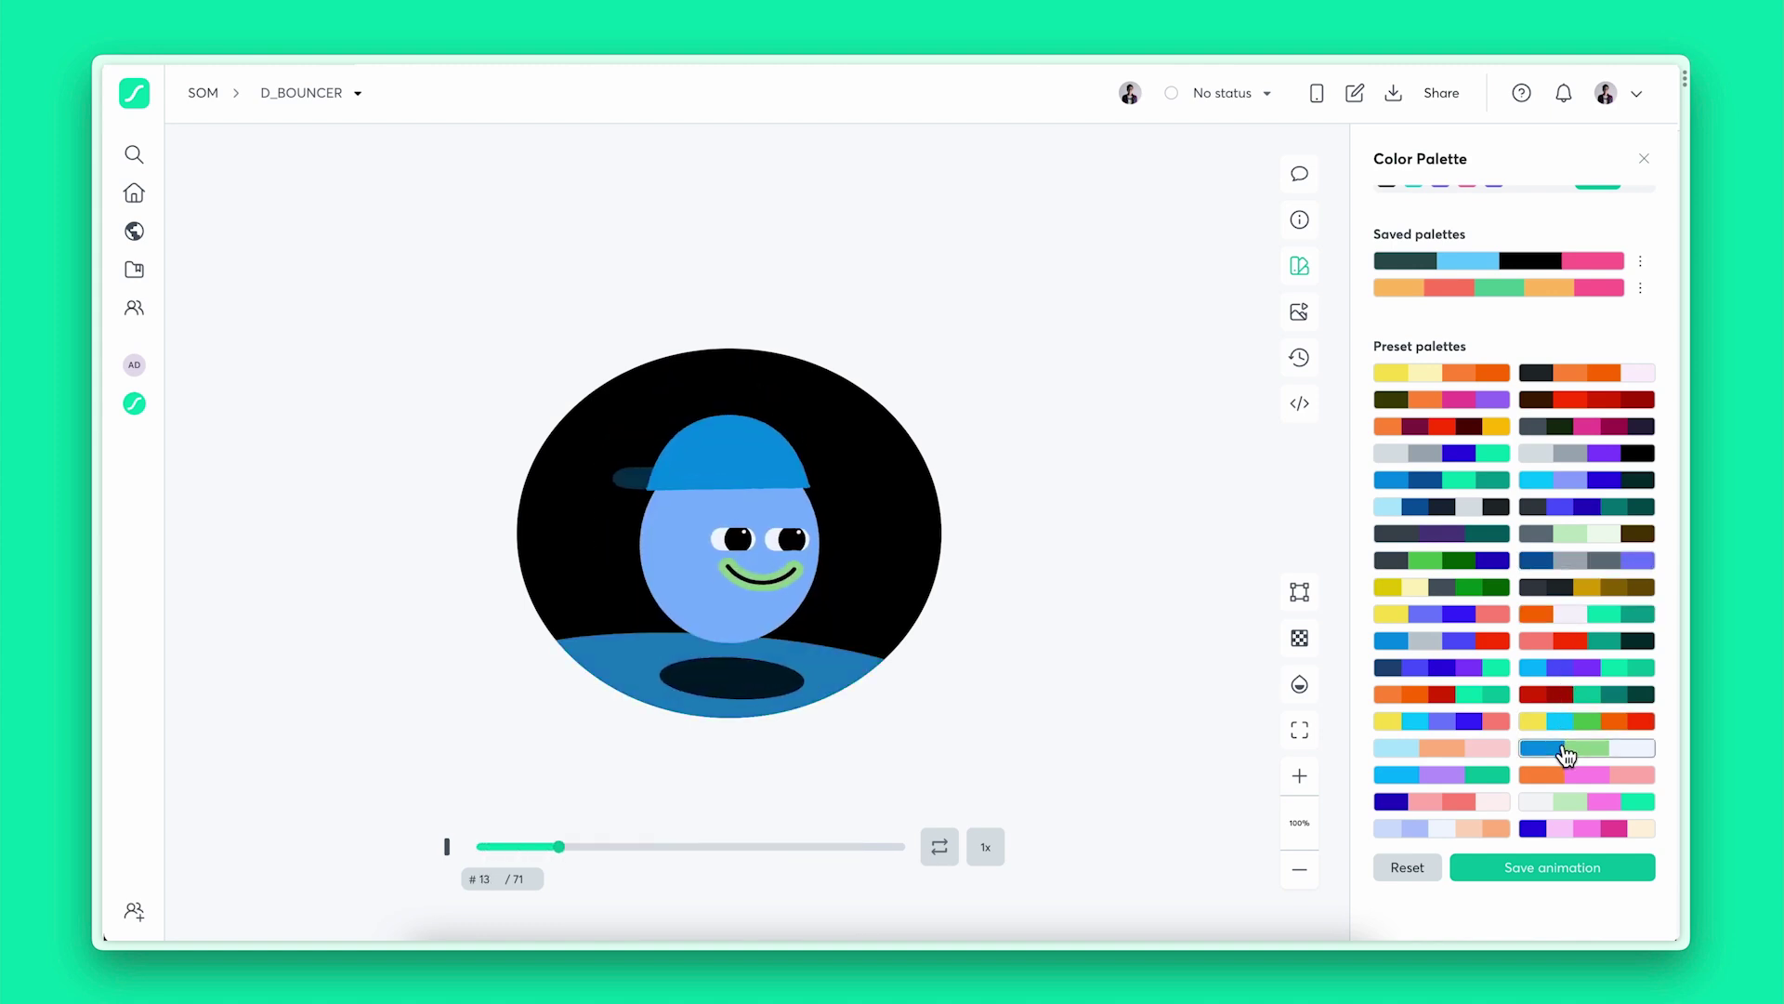
left_click(1357, 104)
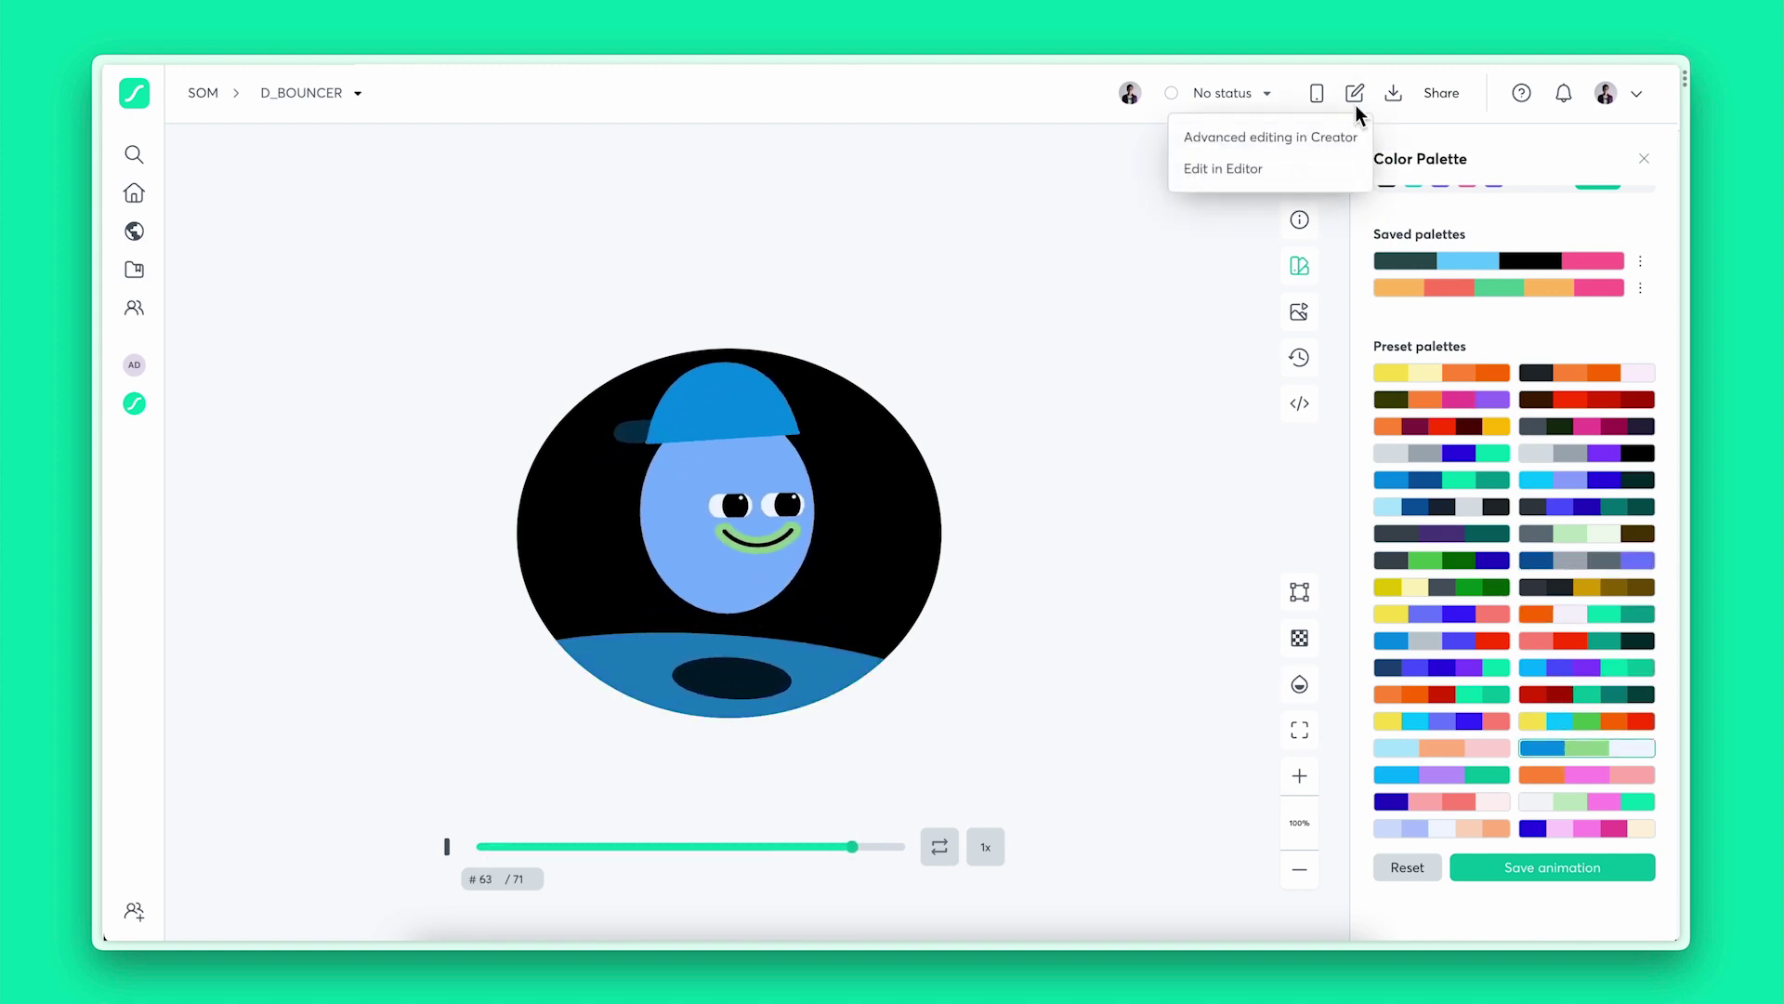
left_click(1236, 169)
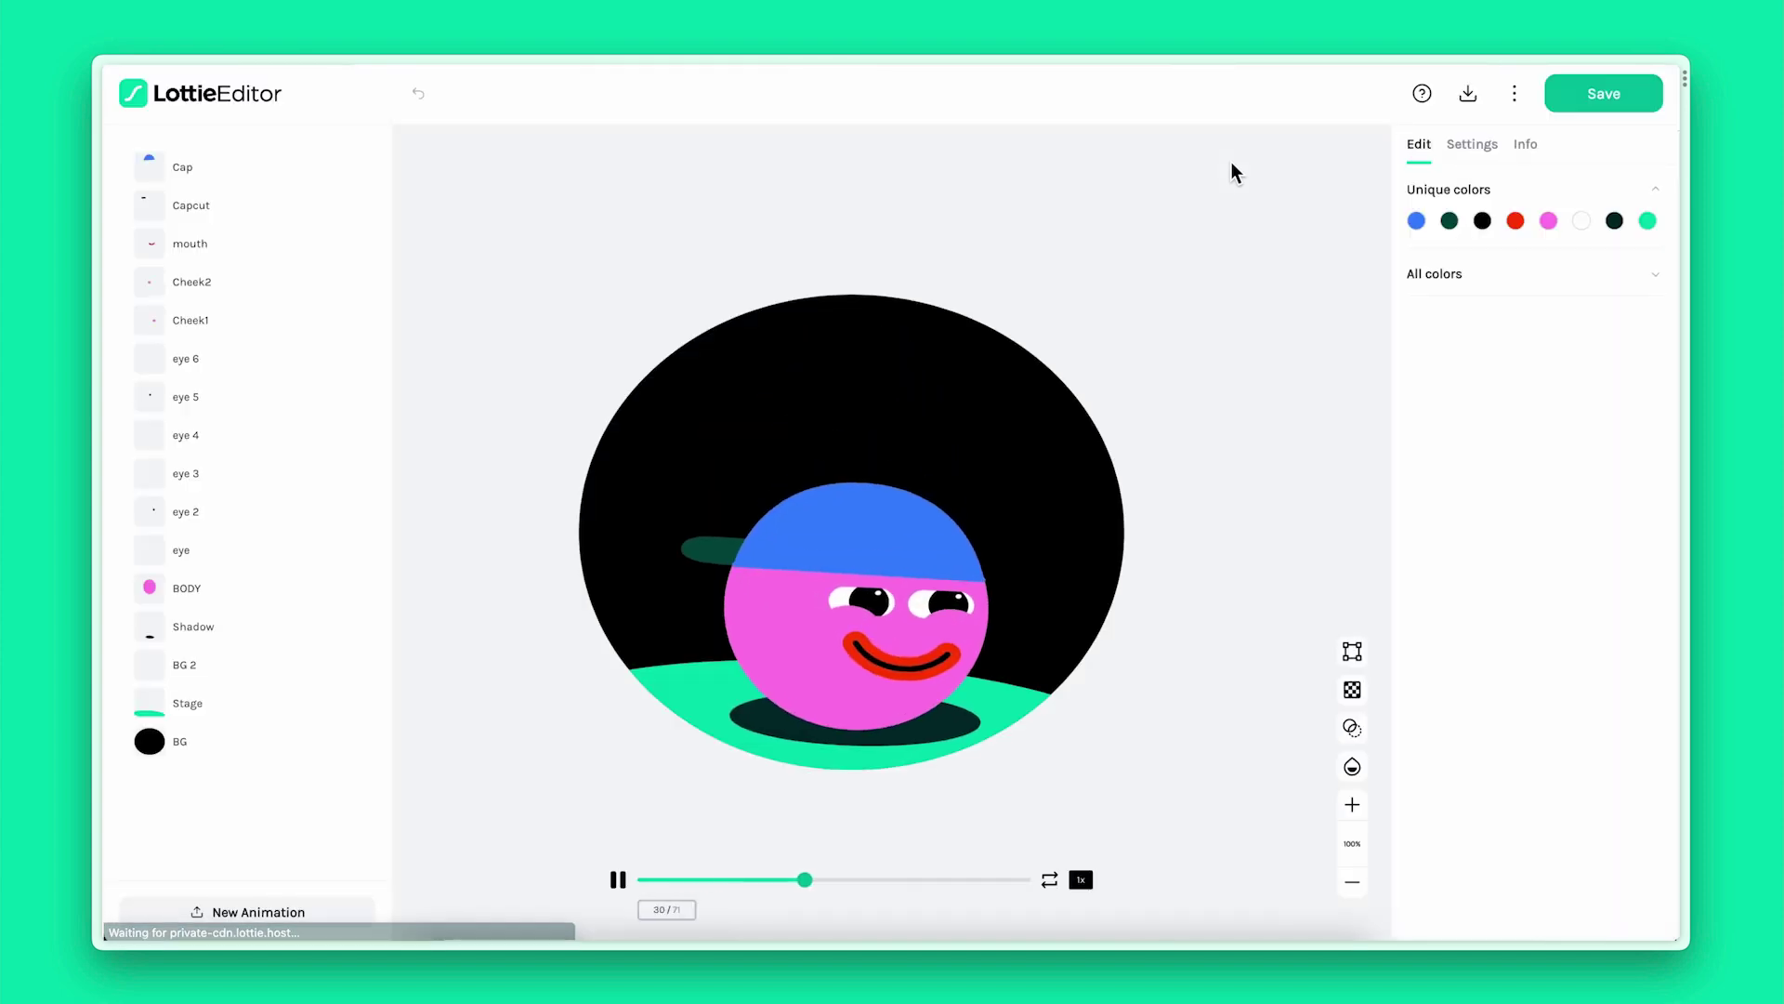
Recolour the BG layer red (#F70202), move it above Stage and hide it
left_click(205, 748)
left_click(1417, 221)
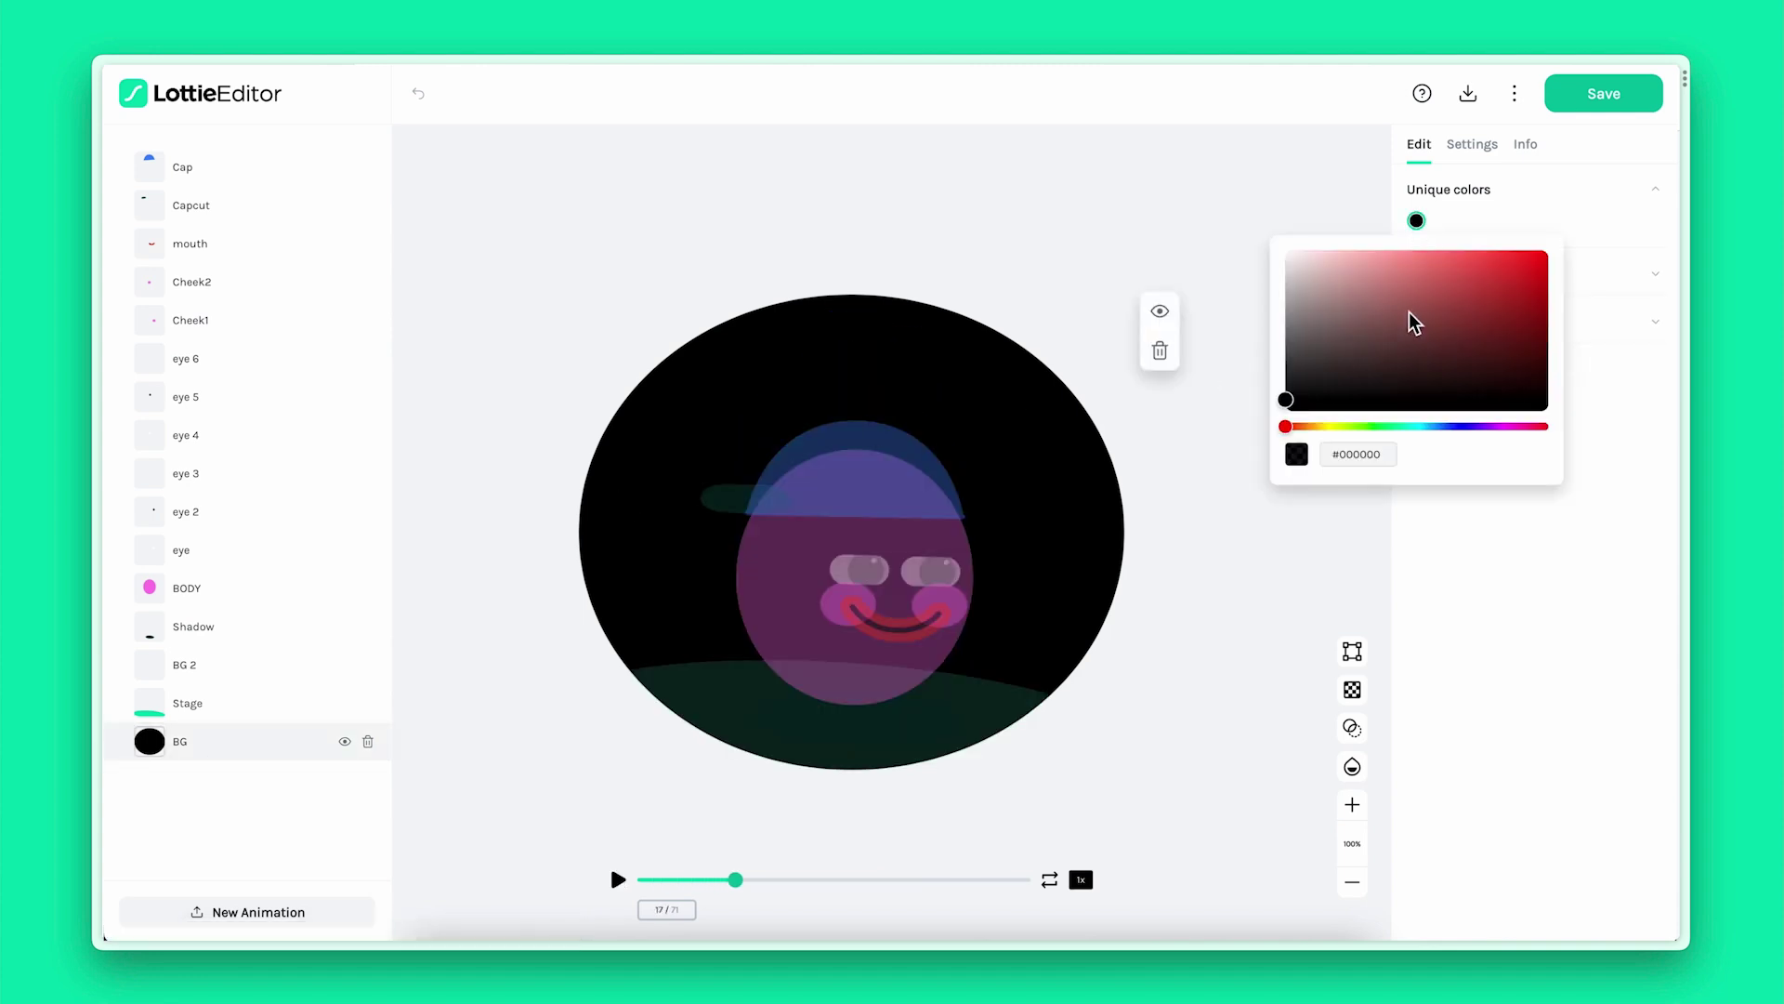
left_click(1487, 276)
left_click(1546, 255)
left_click(1457, 591)
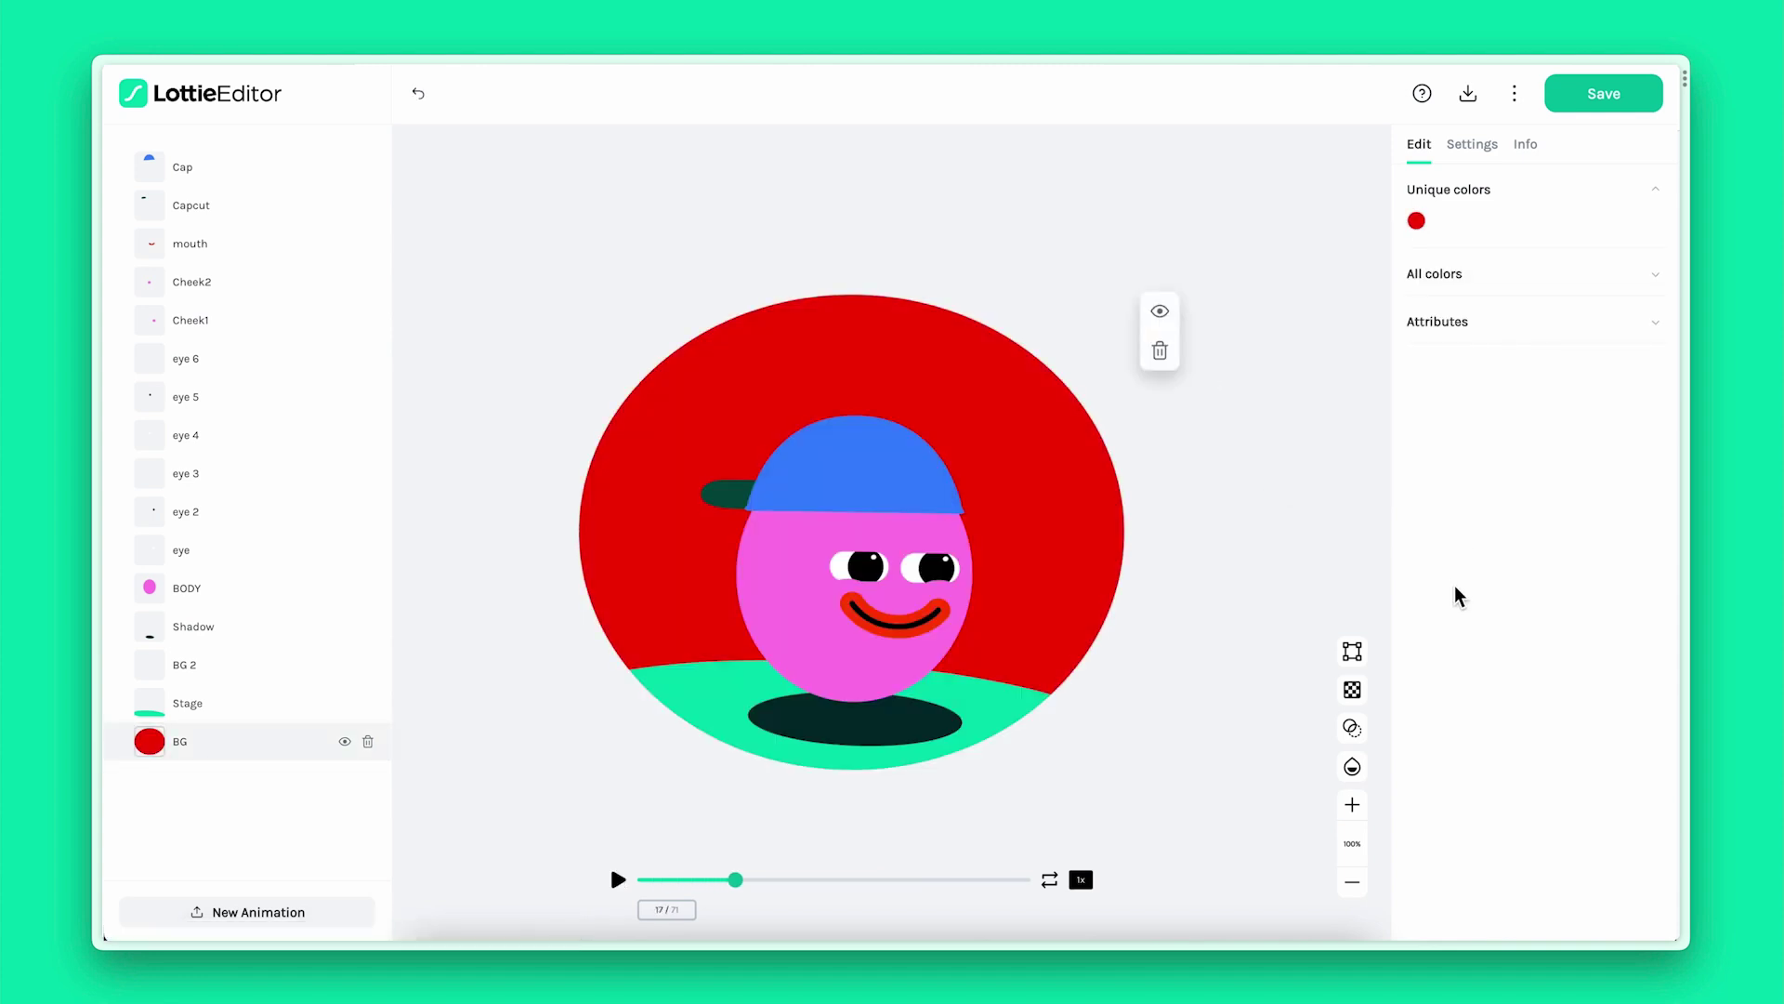
left_click_drag(223, 742, 223, 704)
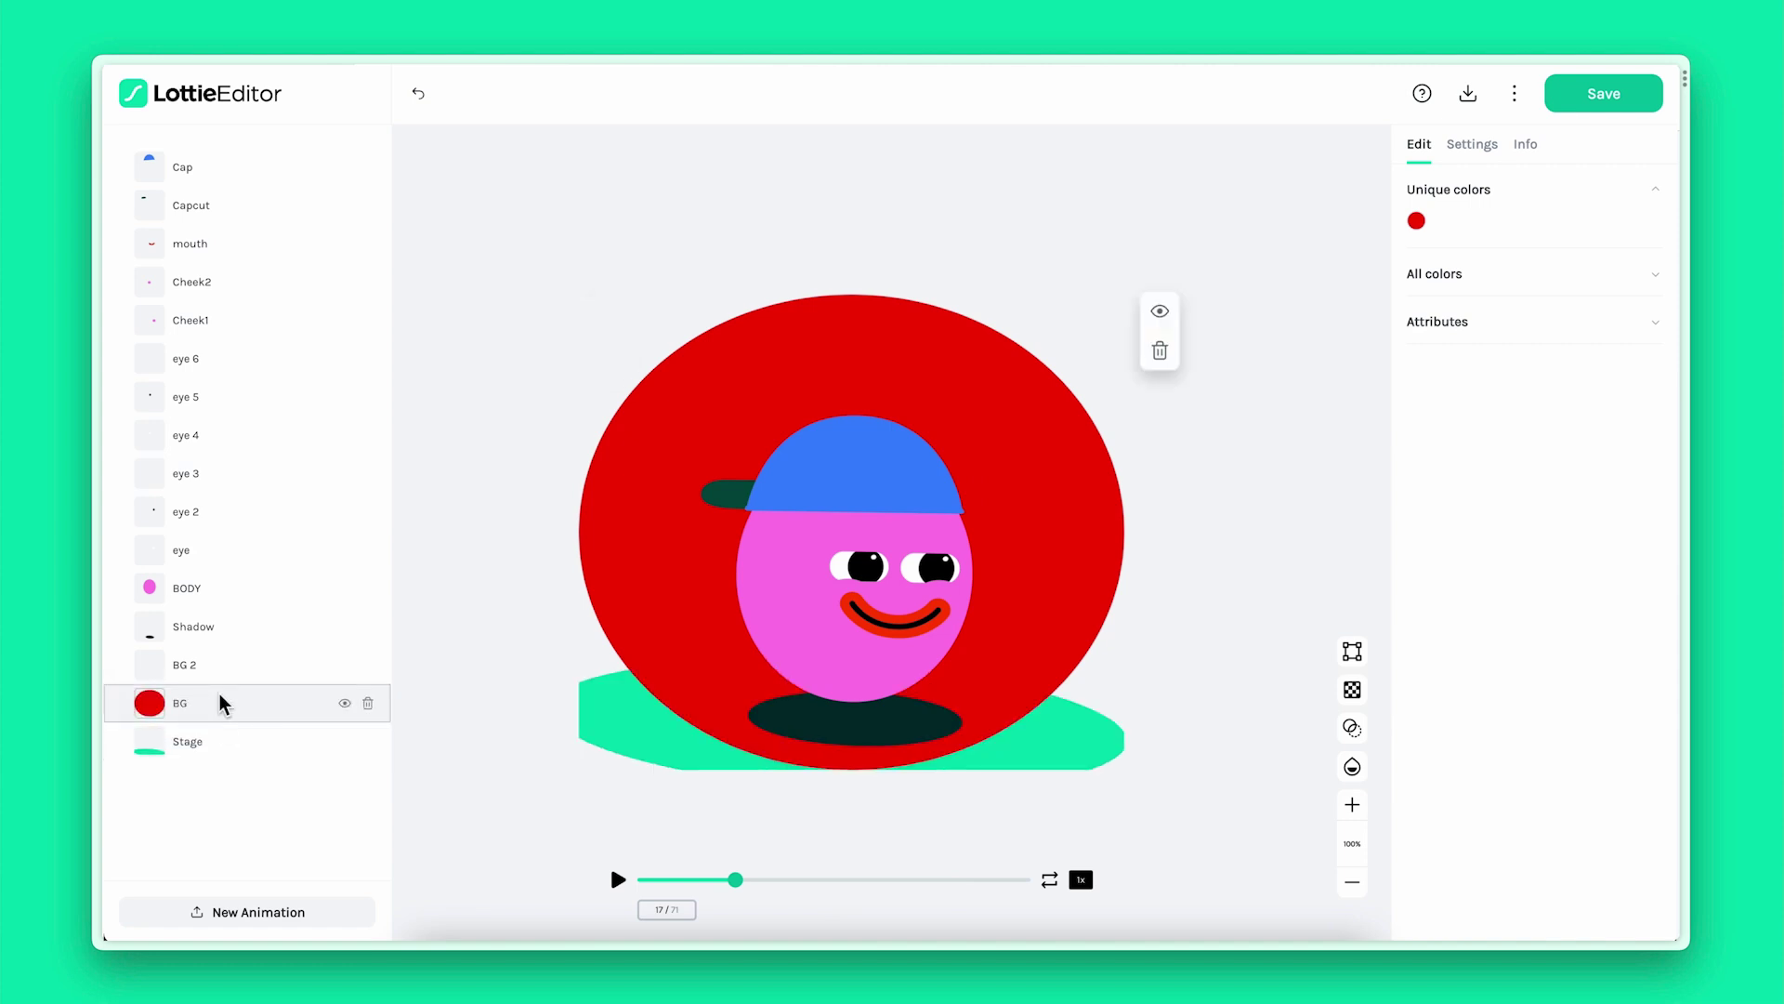
left_click(345, 704)
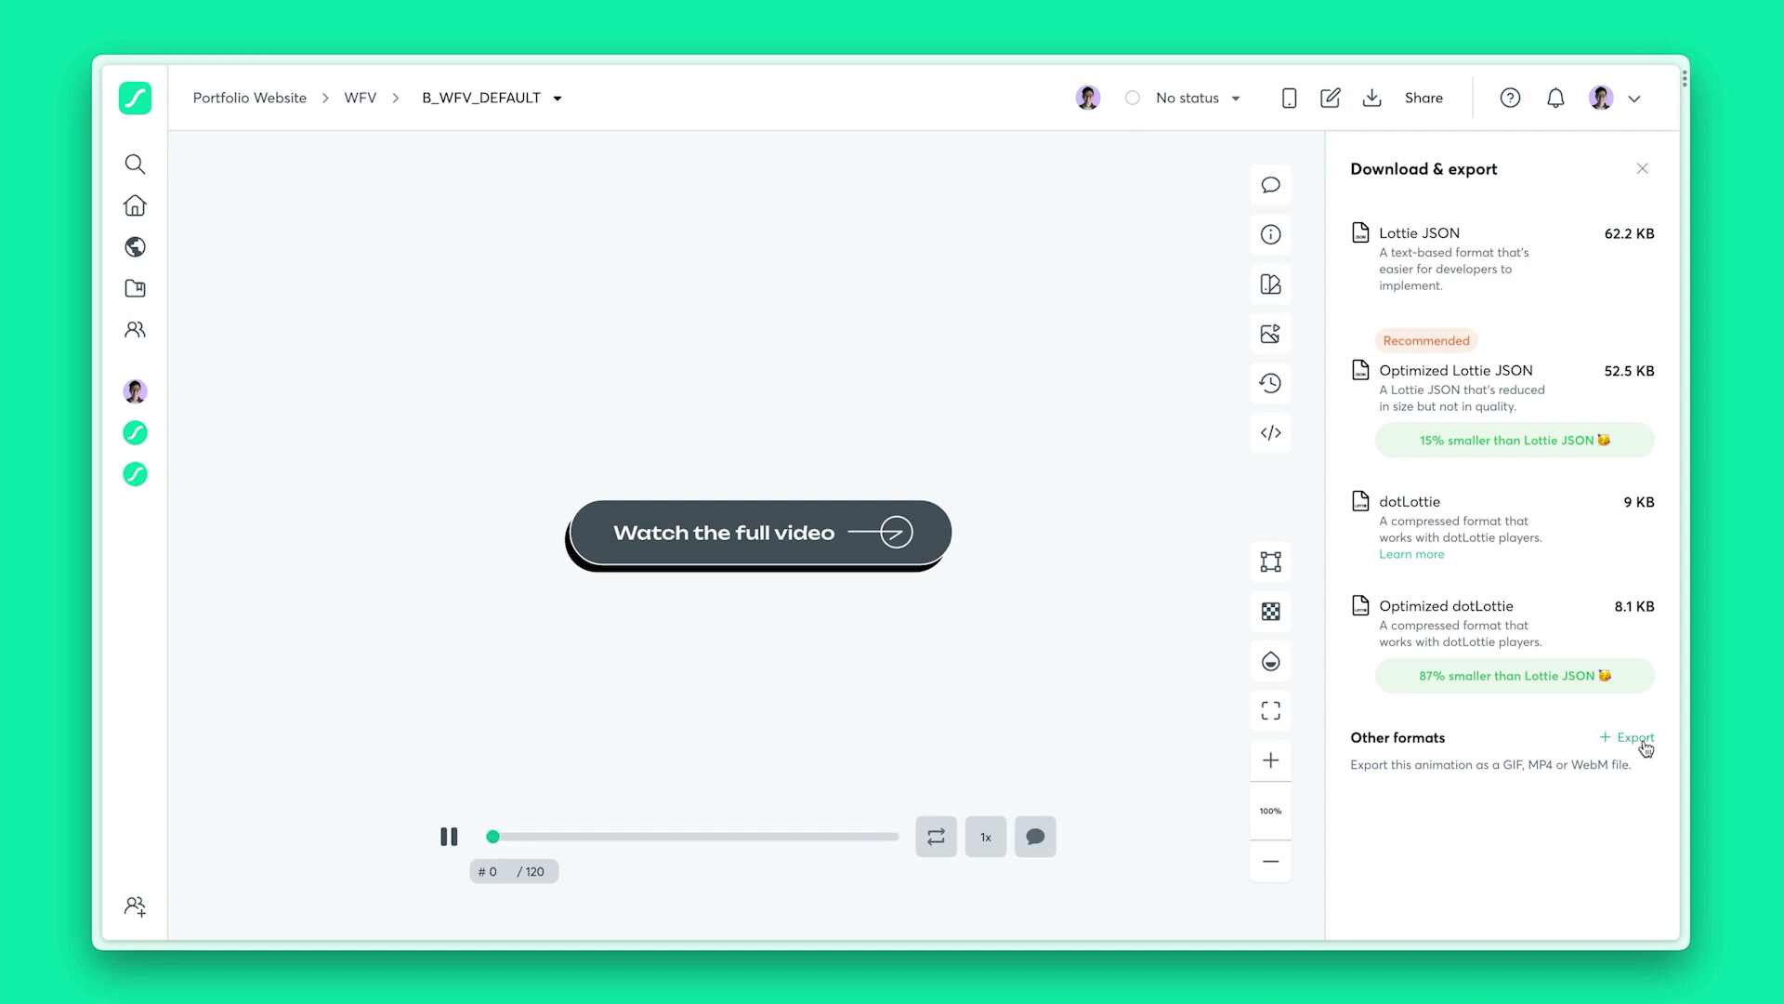
Set B_WFV_DEFAULT to export as a transparent MOV at Medium size
left_click(1643, 740)
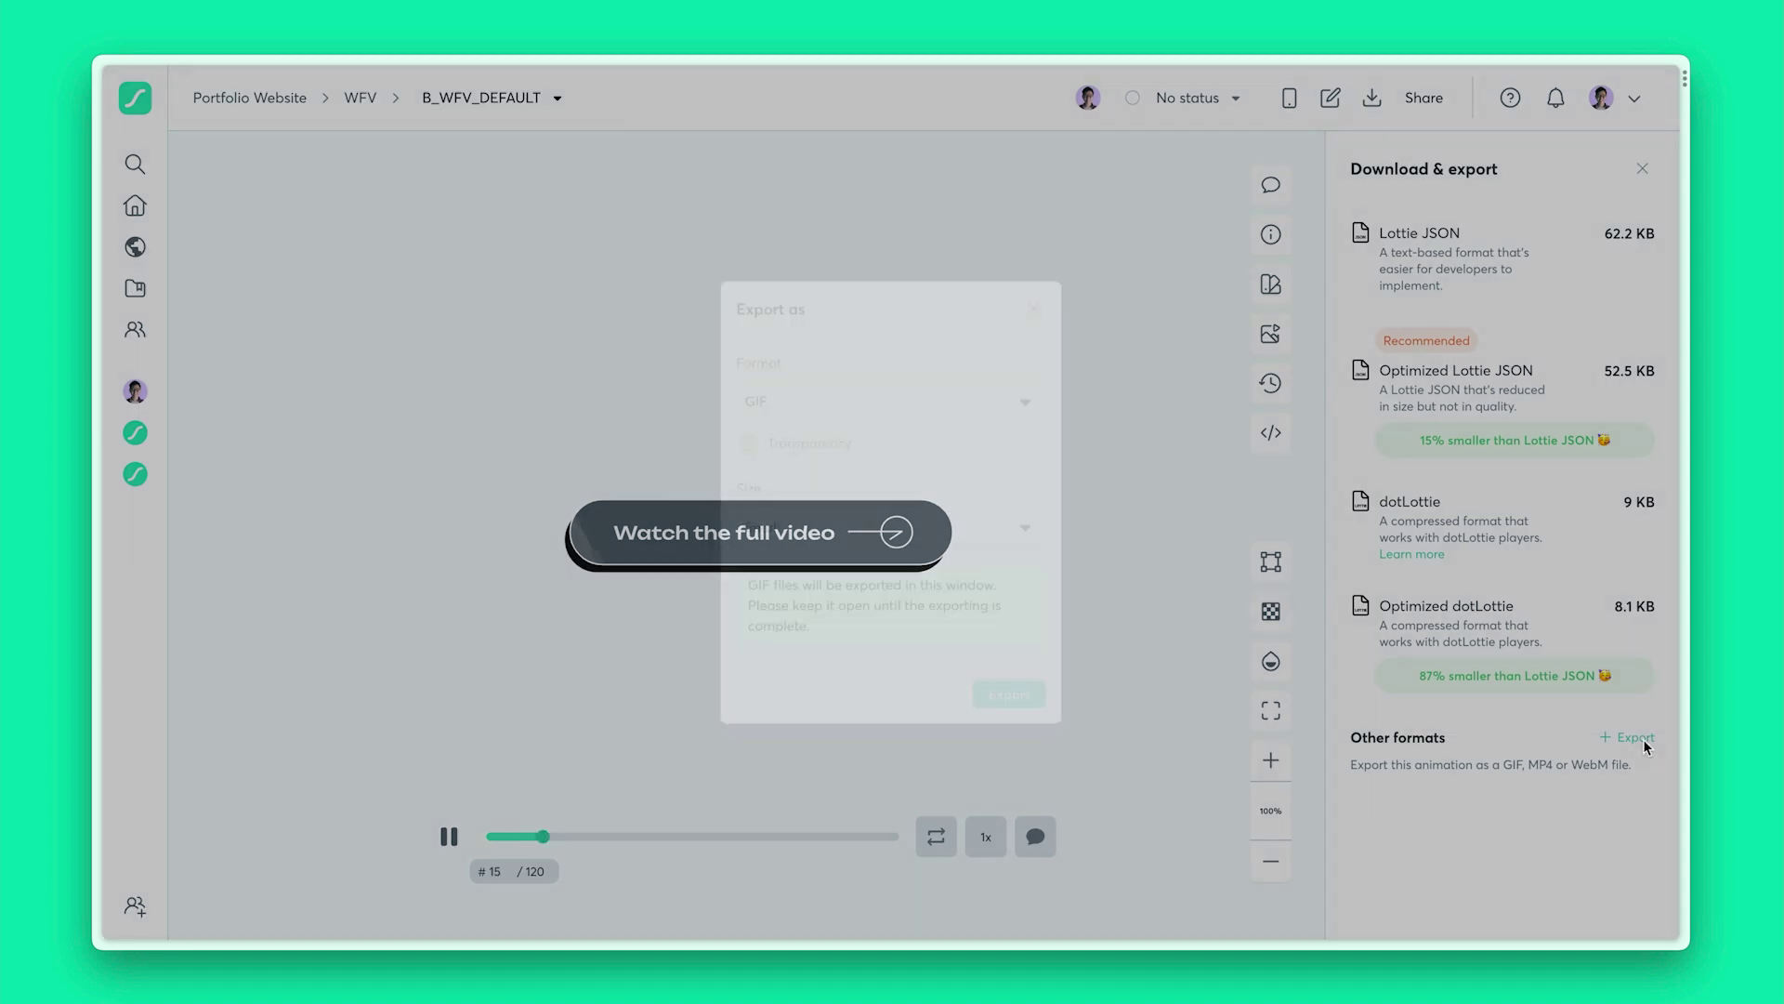
left_click(1034, 407)
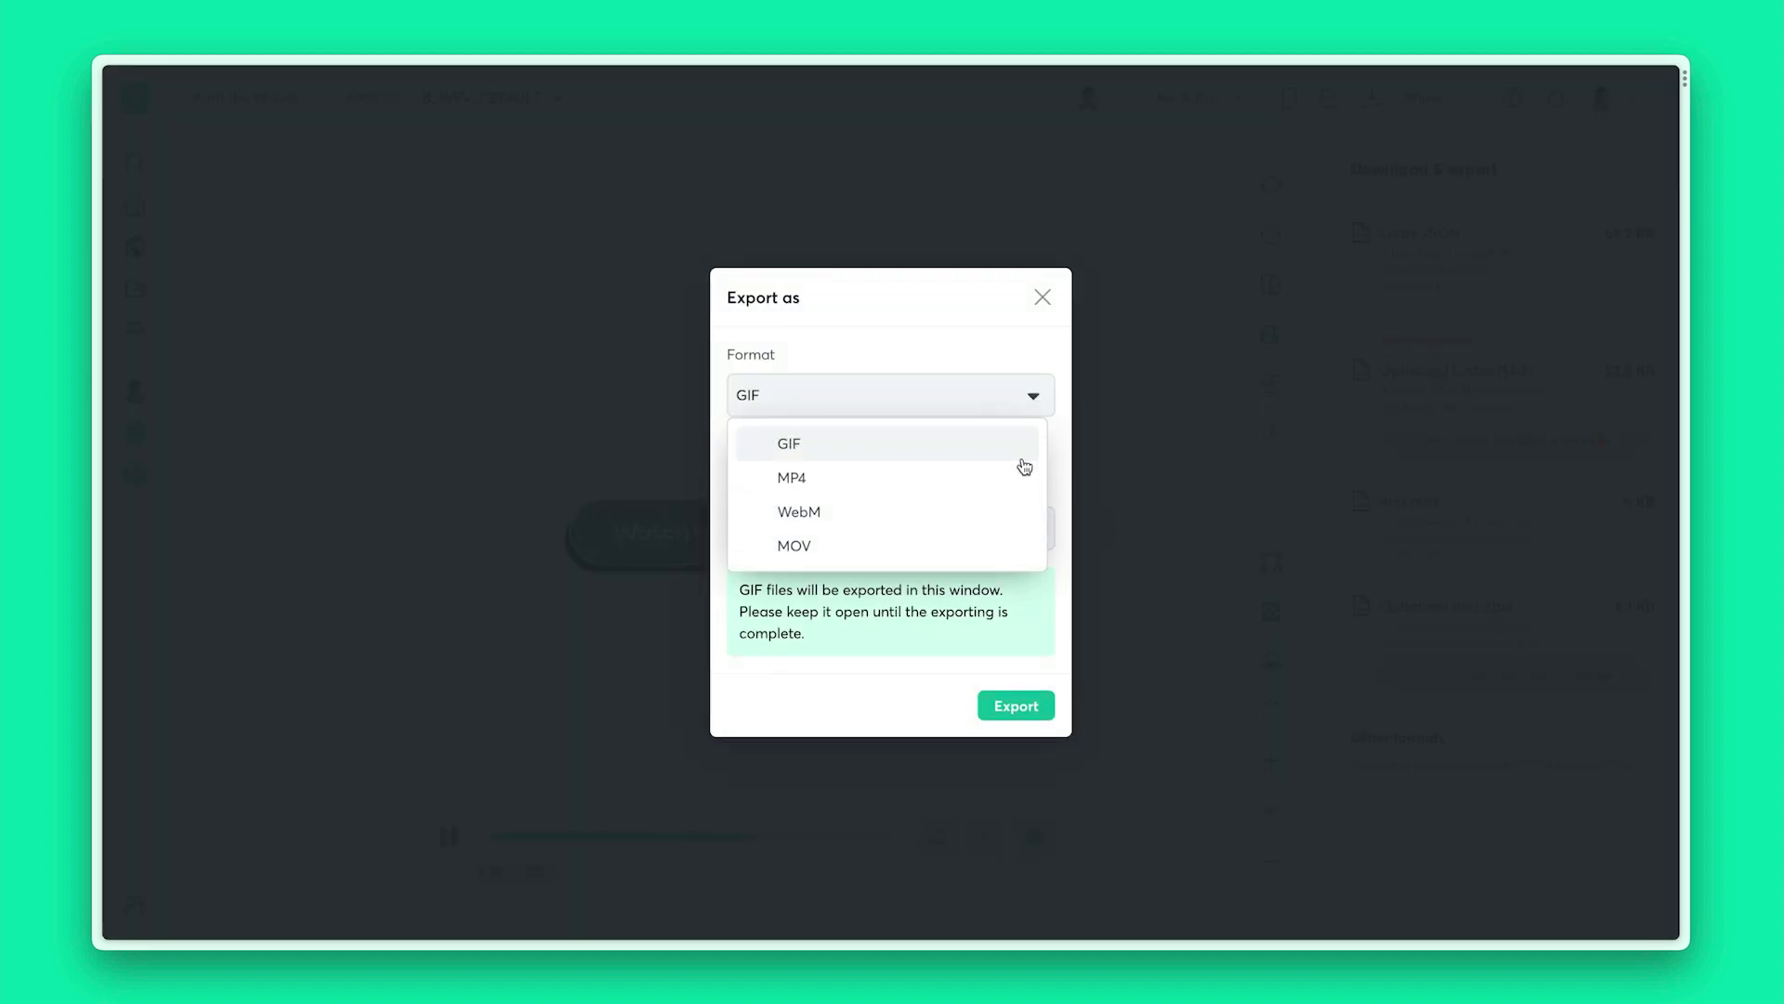
left_click(1009, 548)
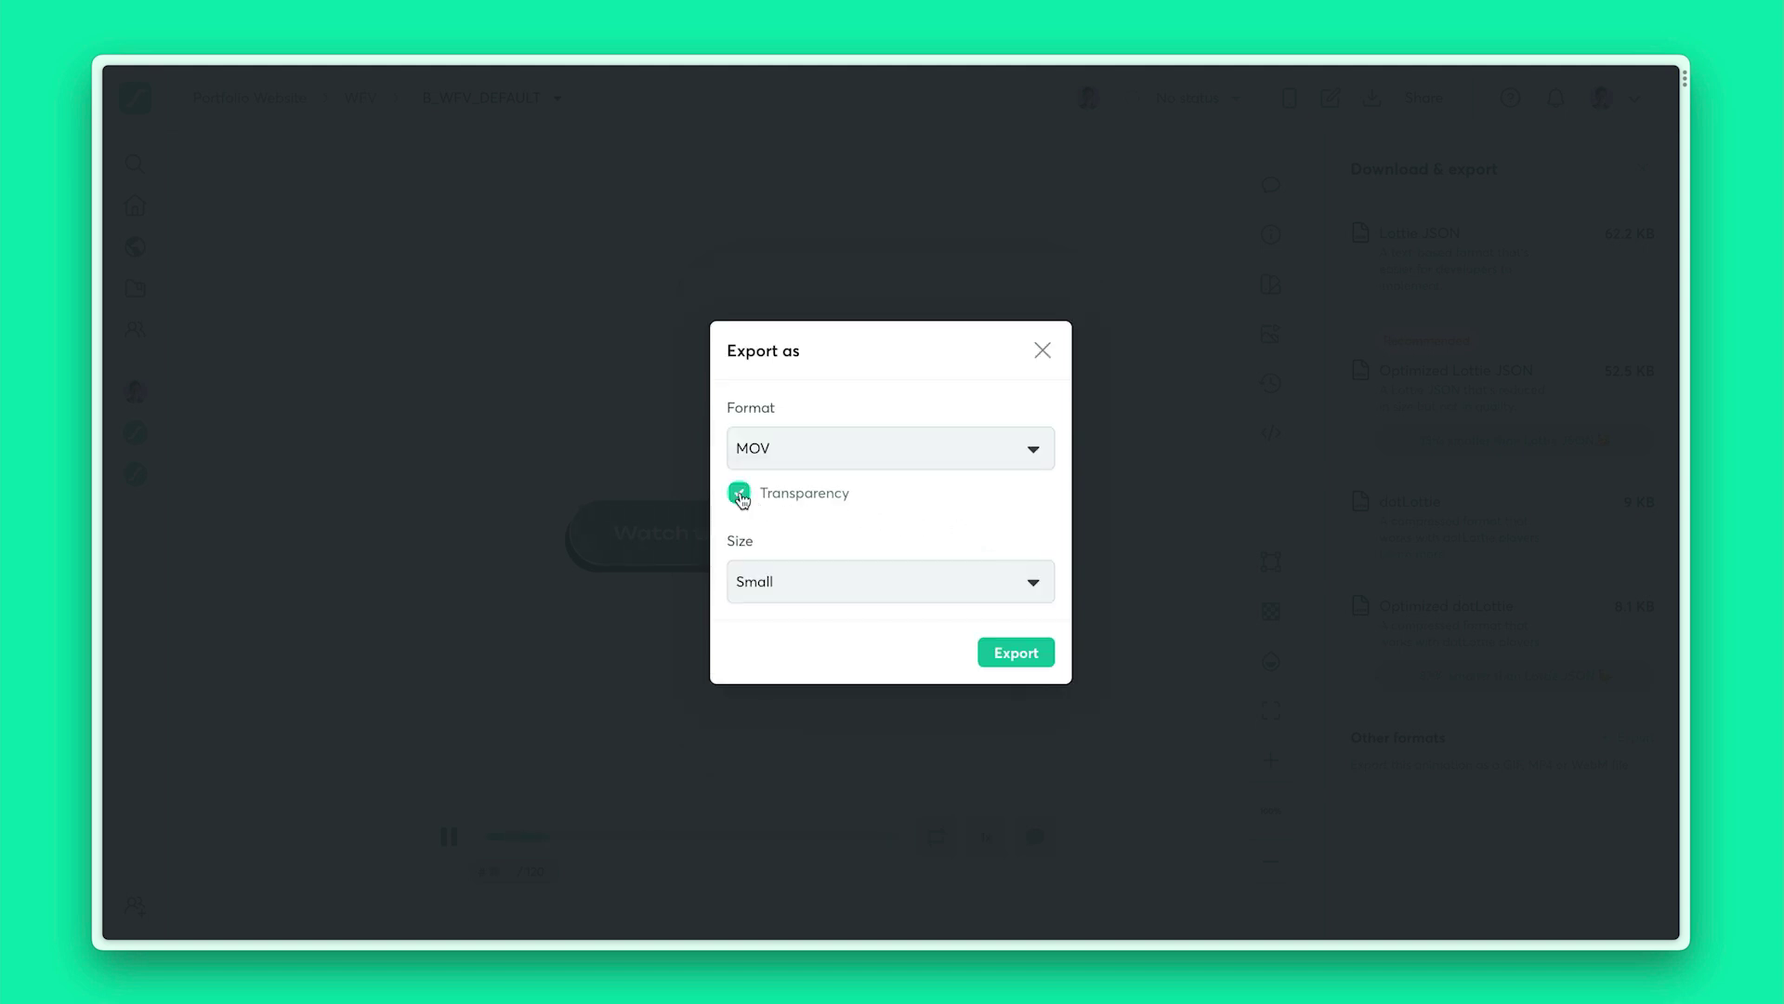
left_click(1030, 580)
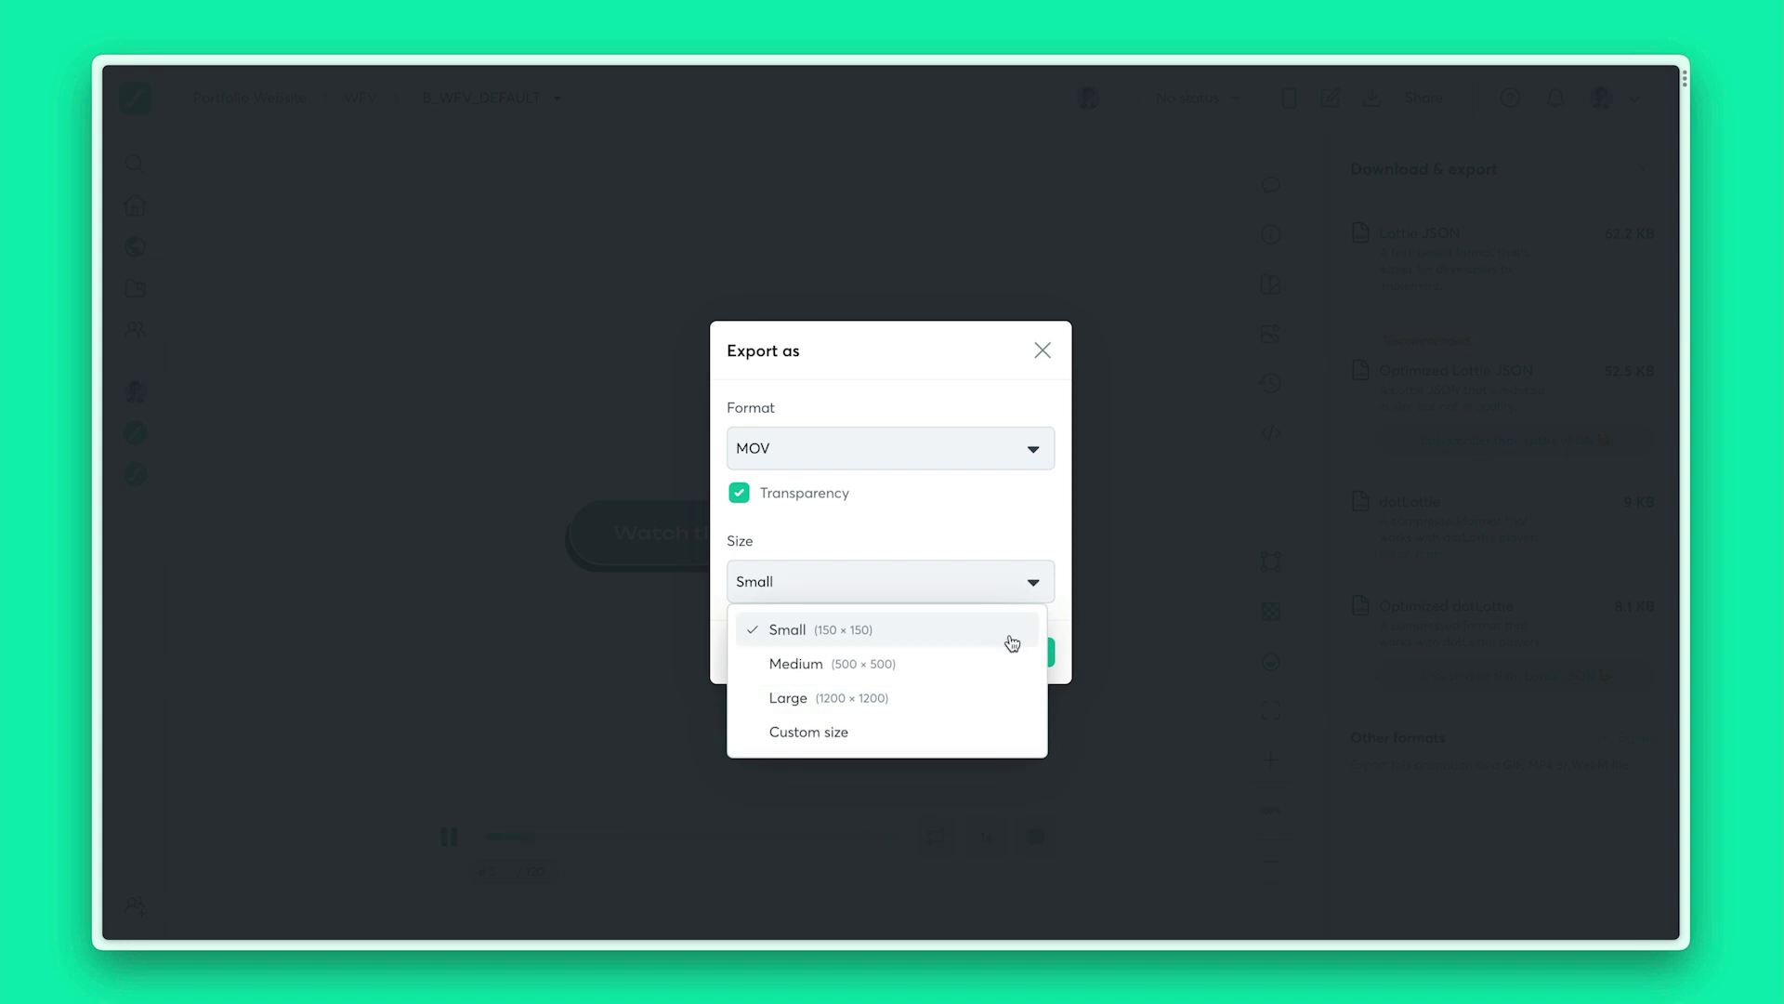
left_click(1000, 666)
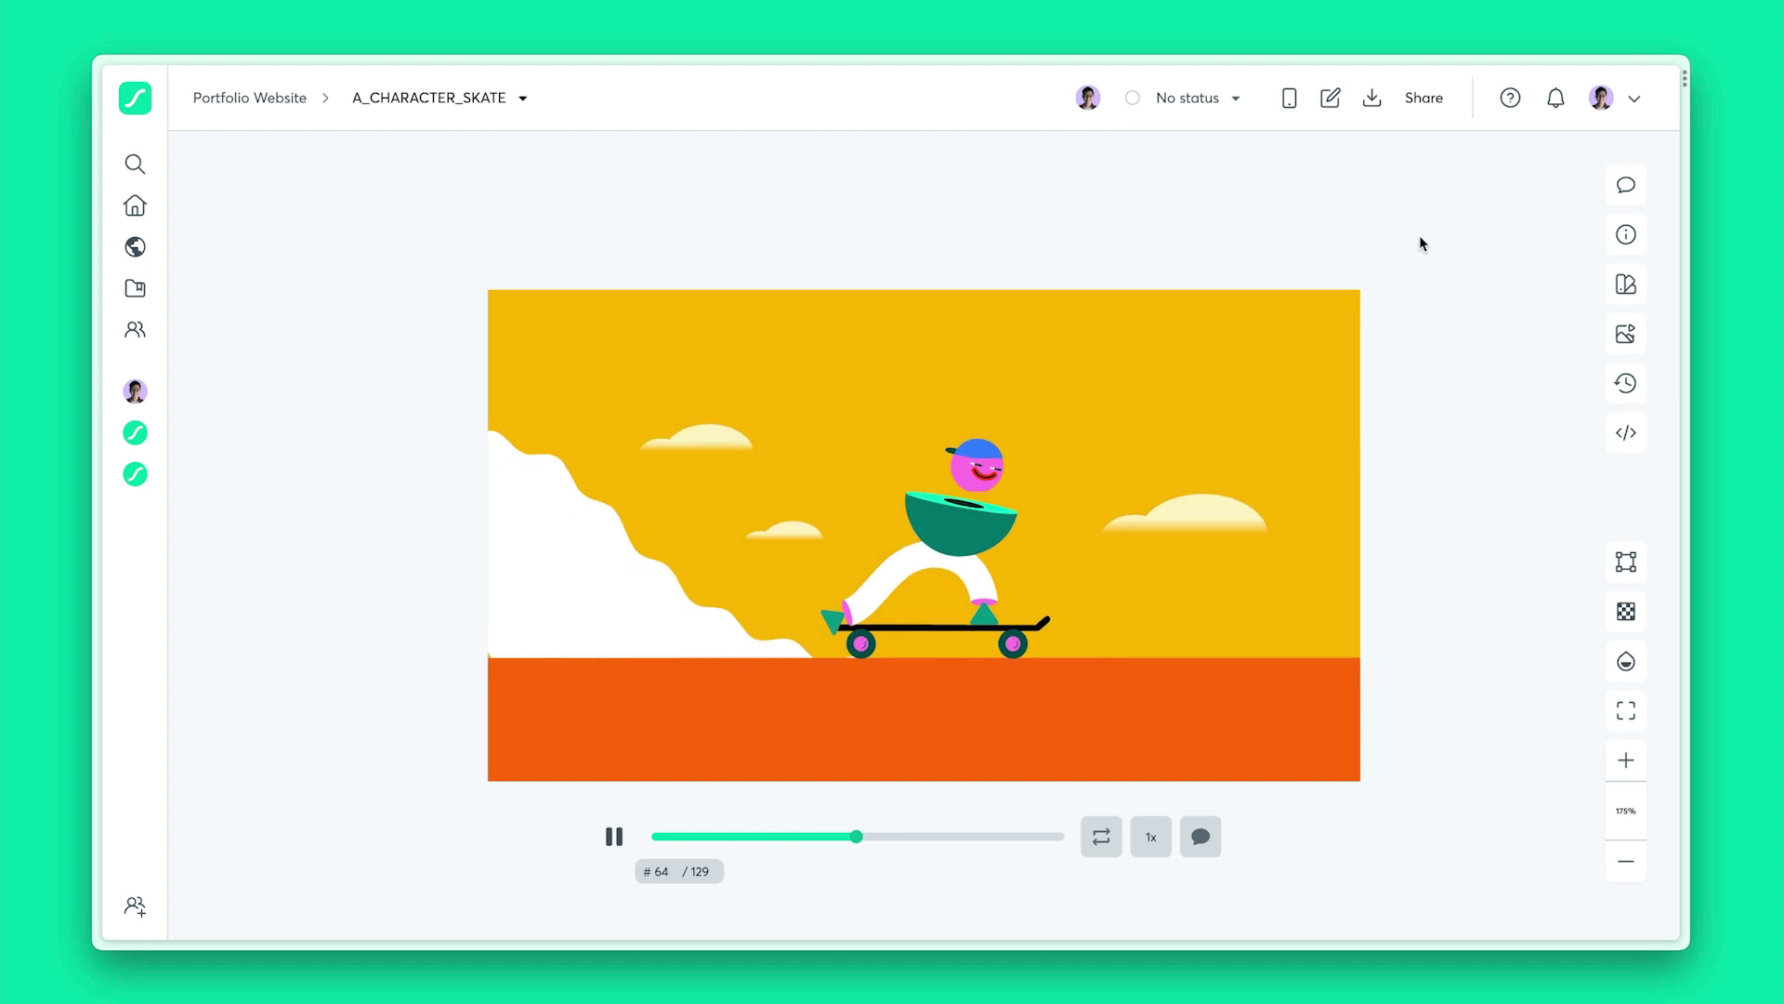
Enter a collaborator's e-mail in Share, then close it without inviting
left_click(1412, 104)
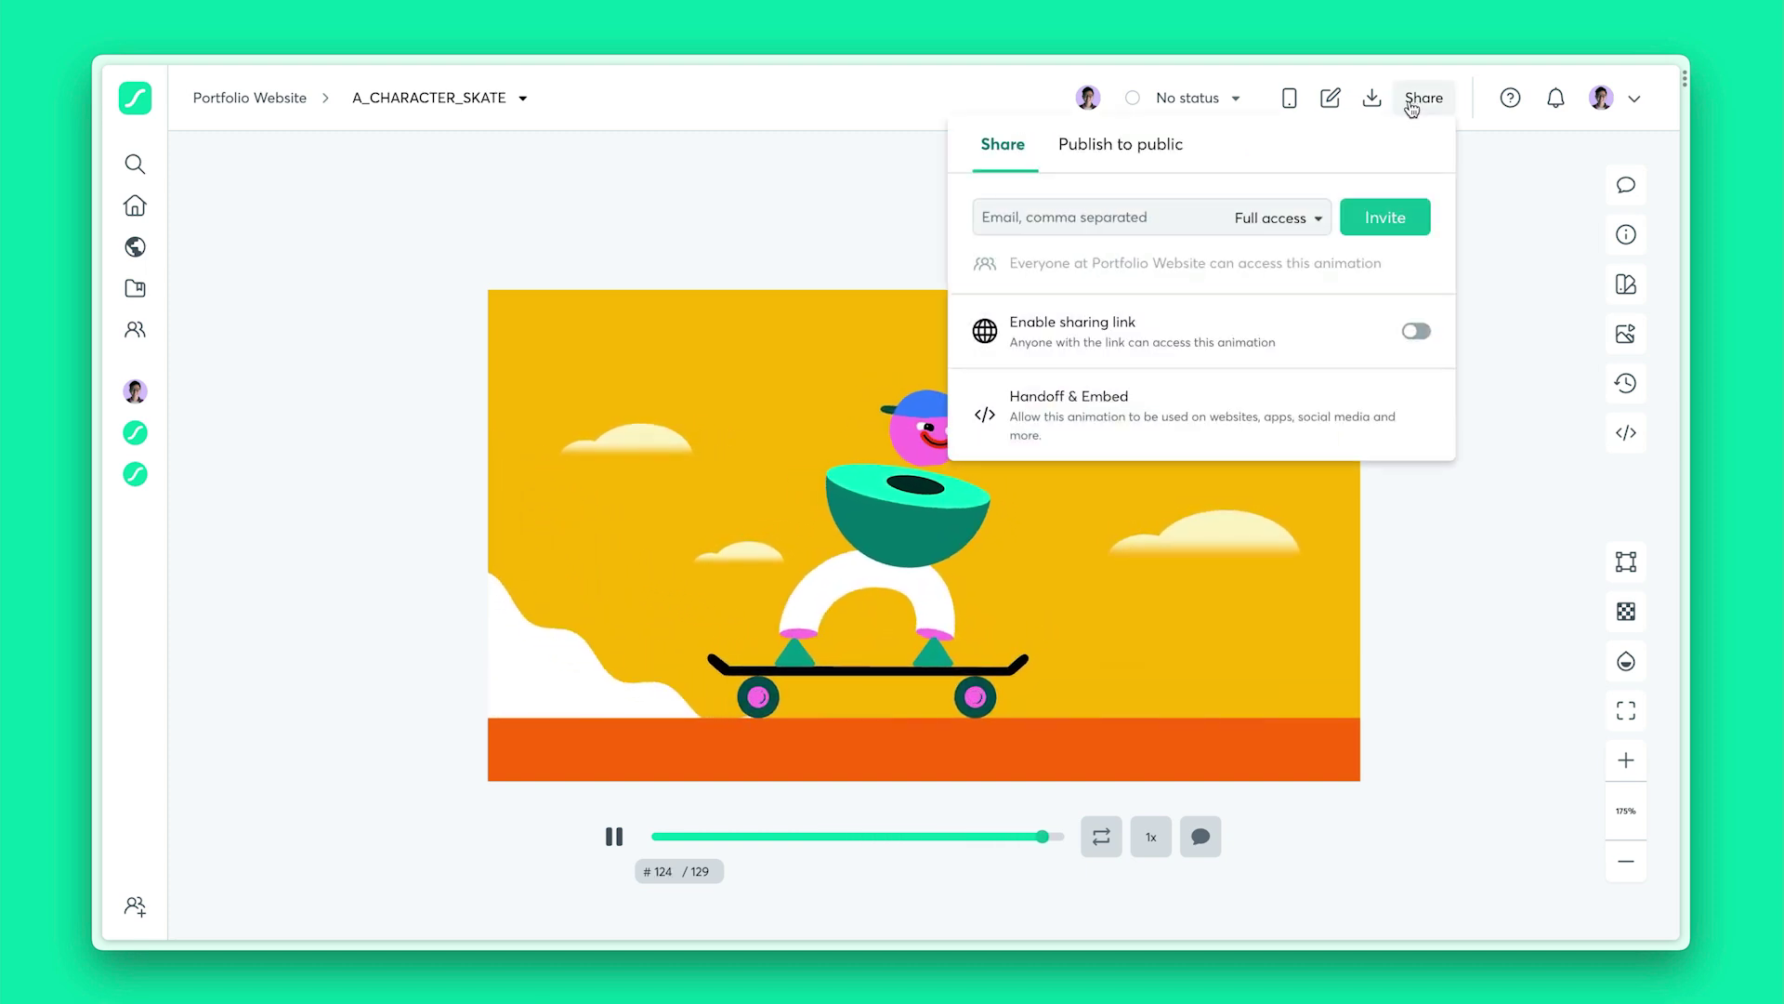
left_click(1098, 216)
key("Return")
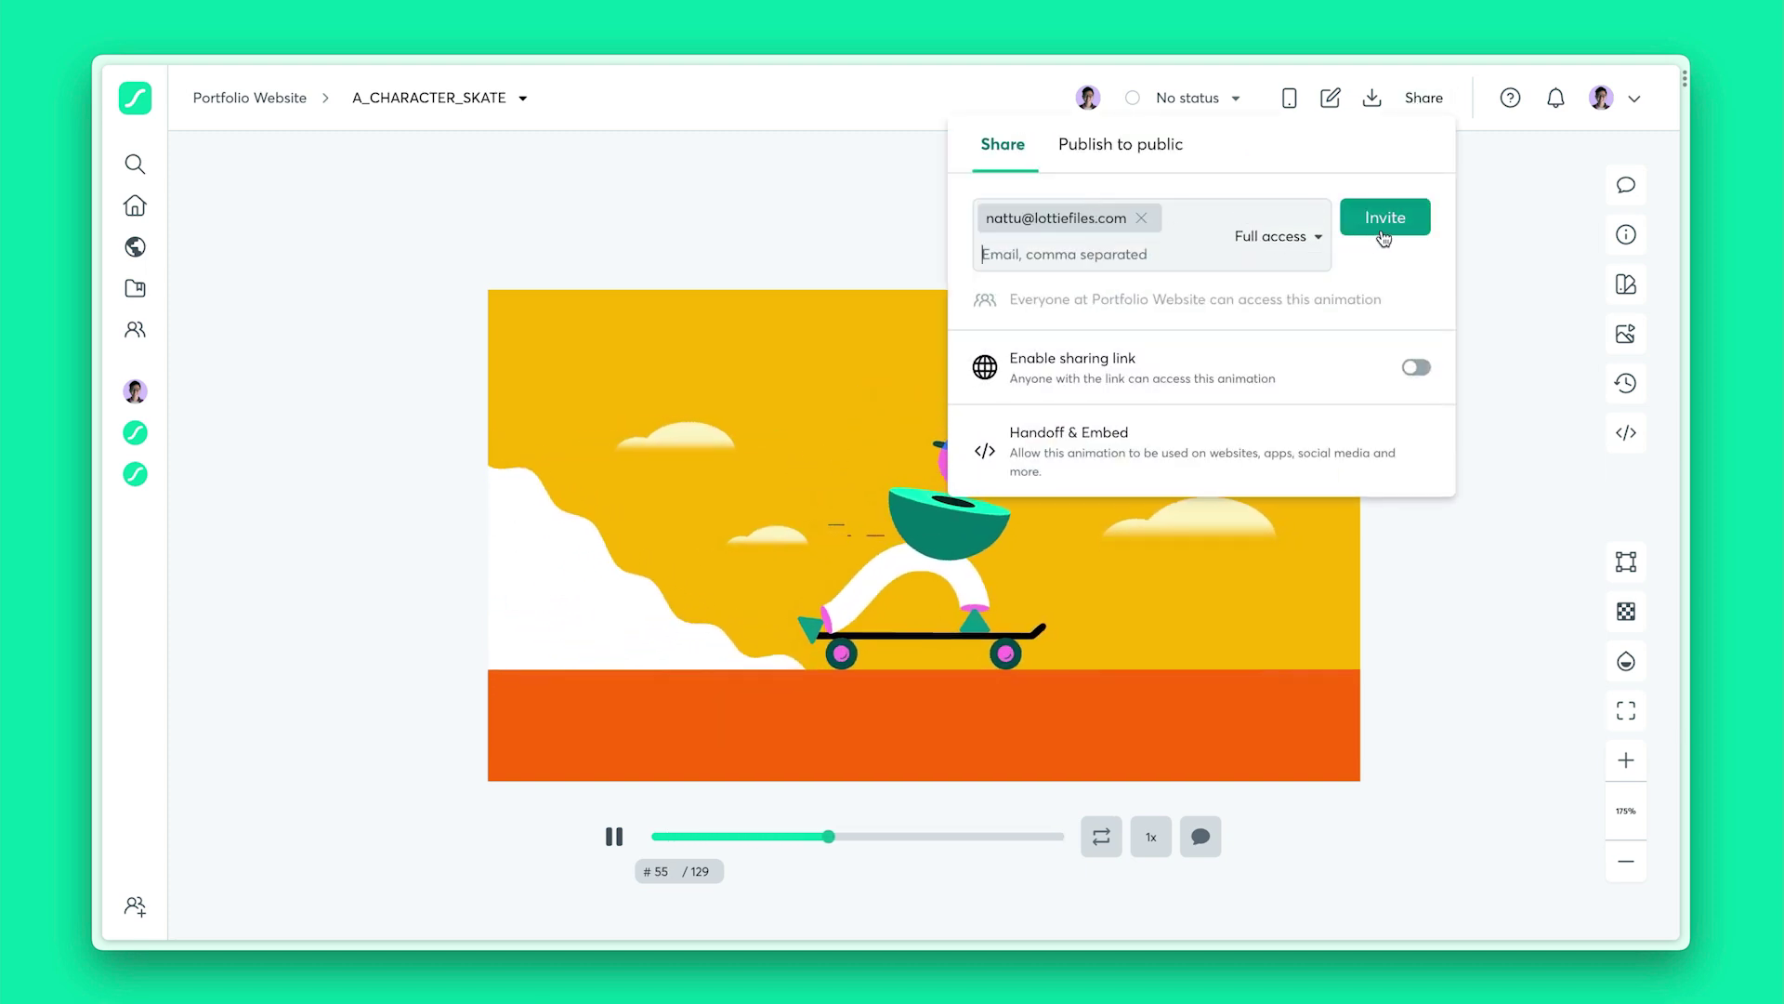
left_click(1529, 423)
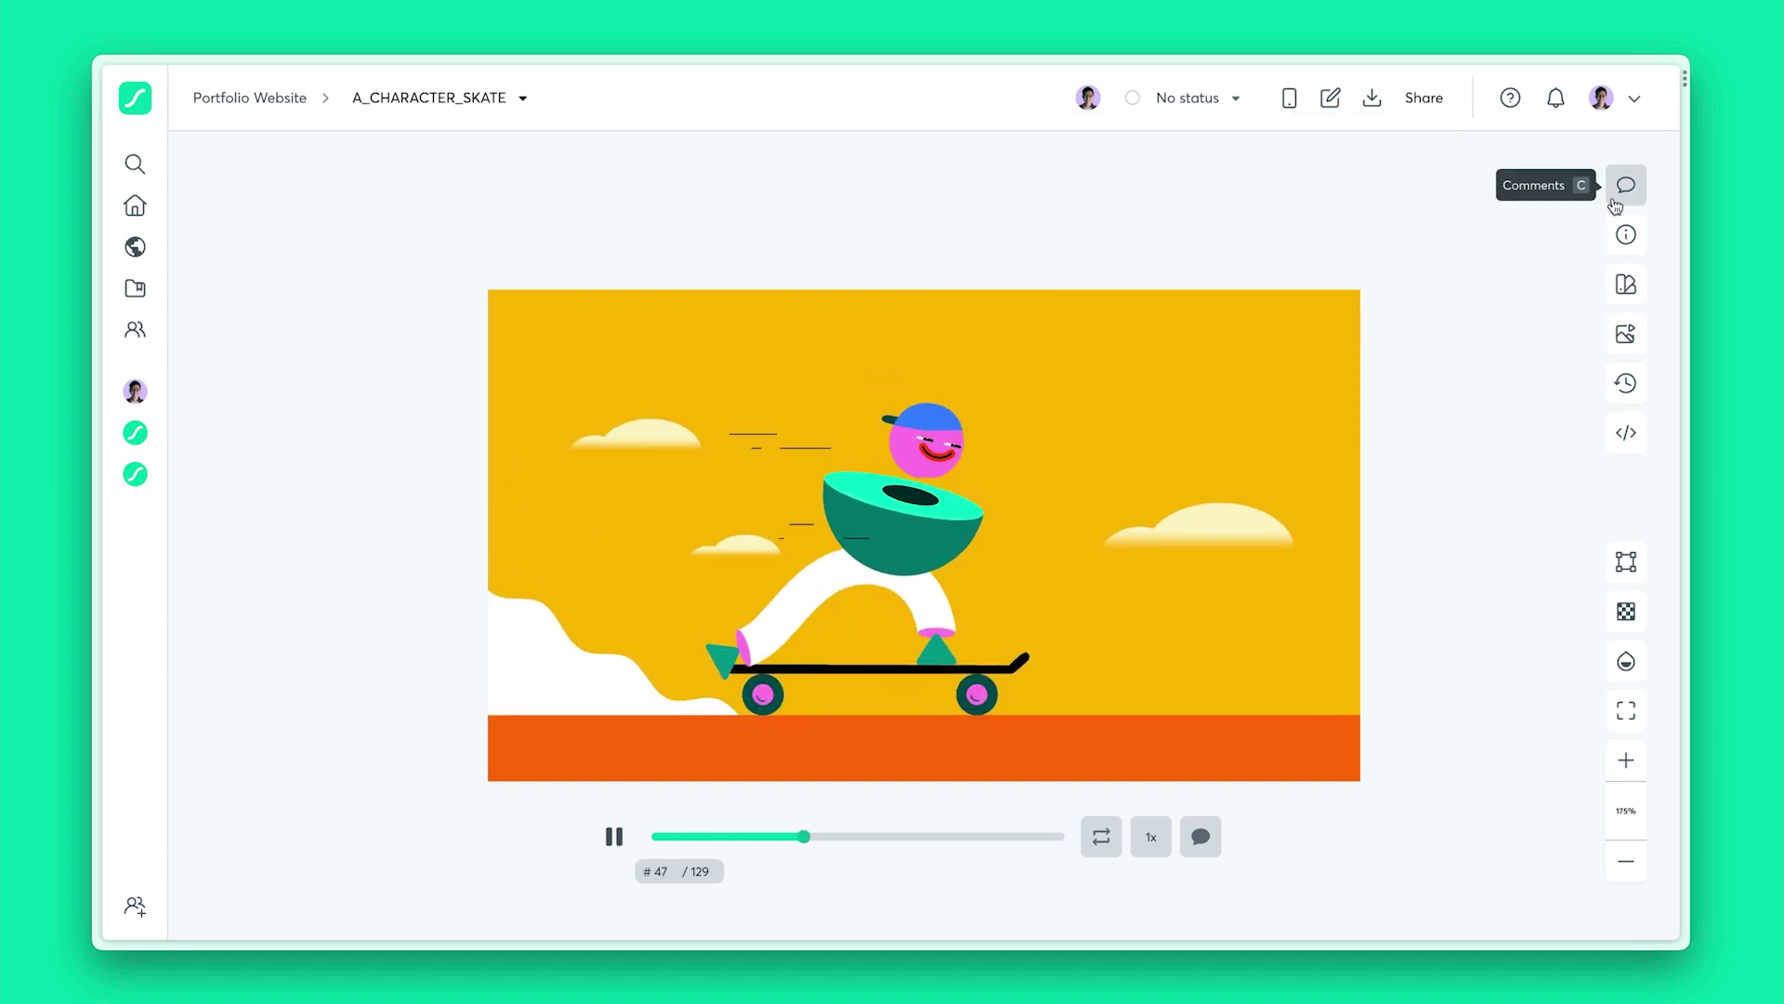
Post a 'love this' comment and a frame-60 'change the cloud' comment
left_click(1626, 185)
left_click(1552, 243)
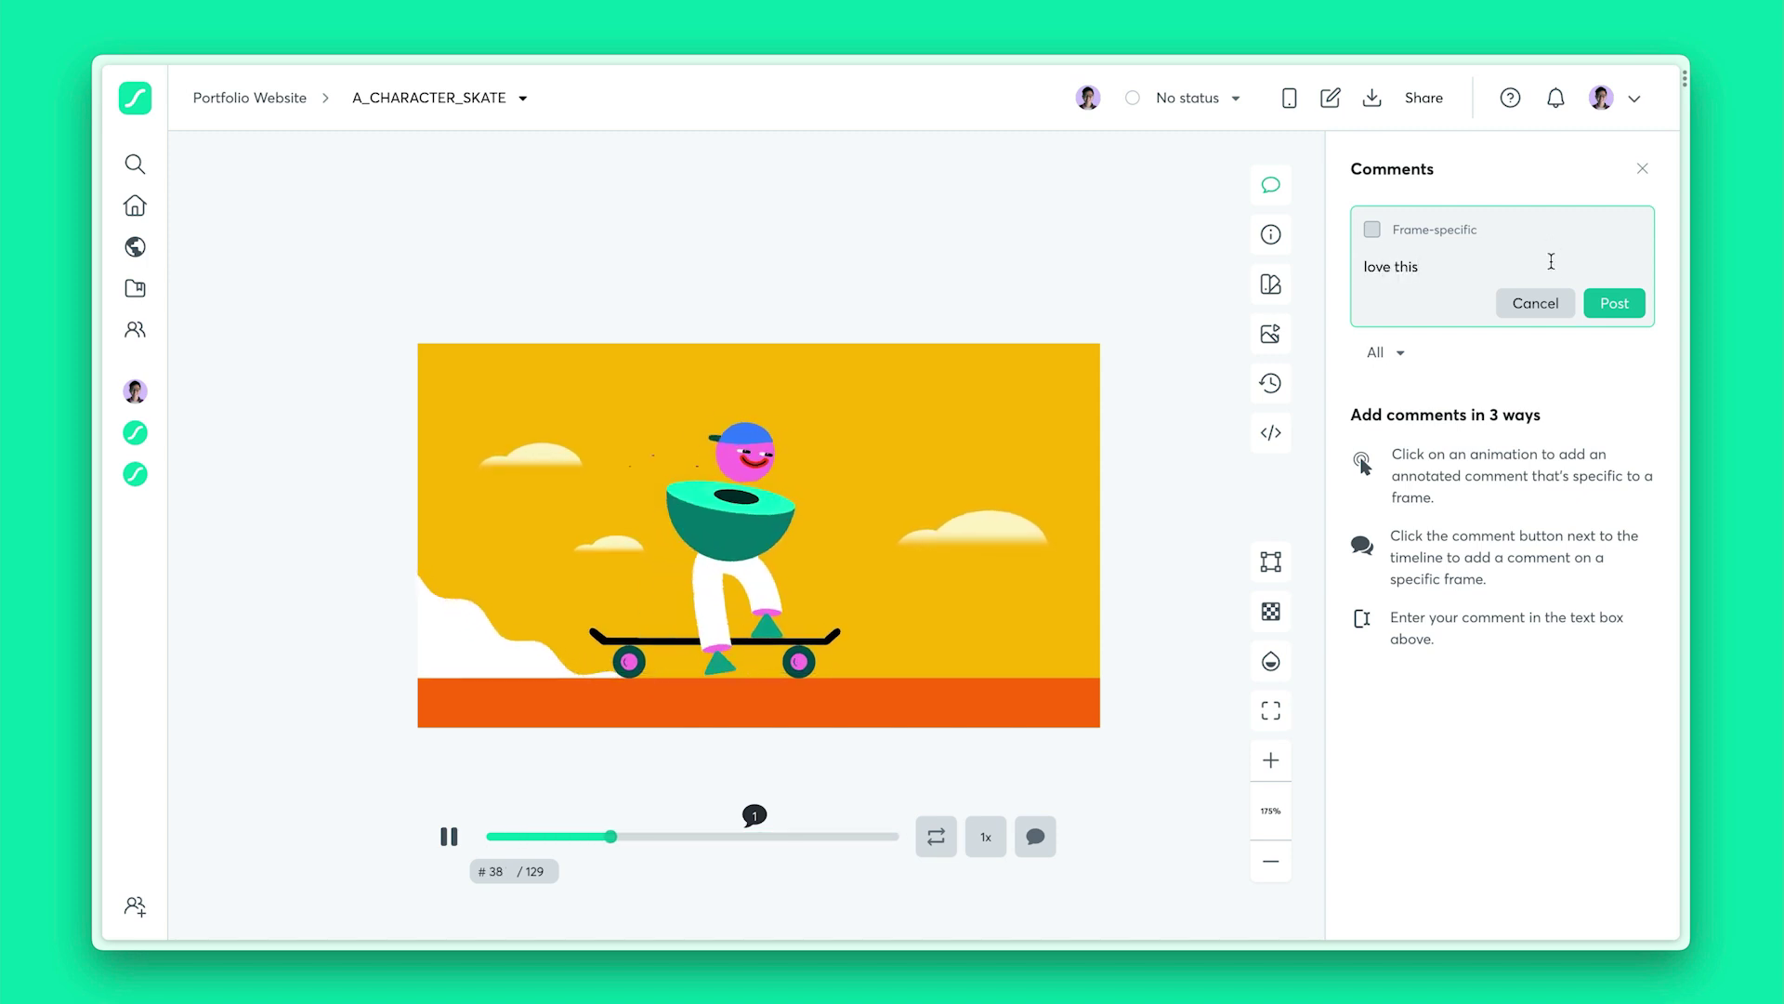
left_click(1607, 302)
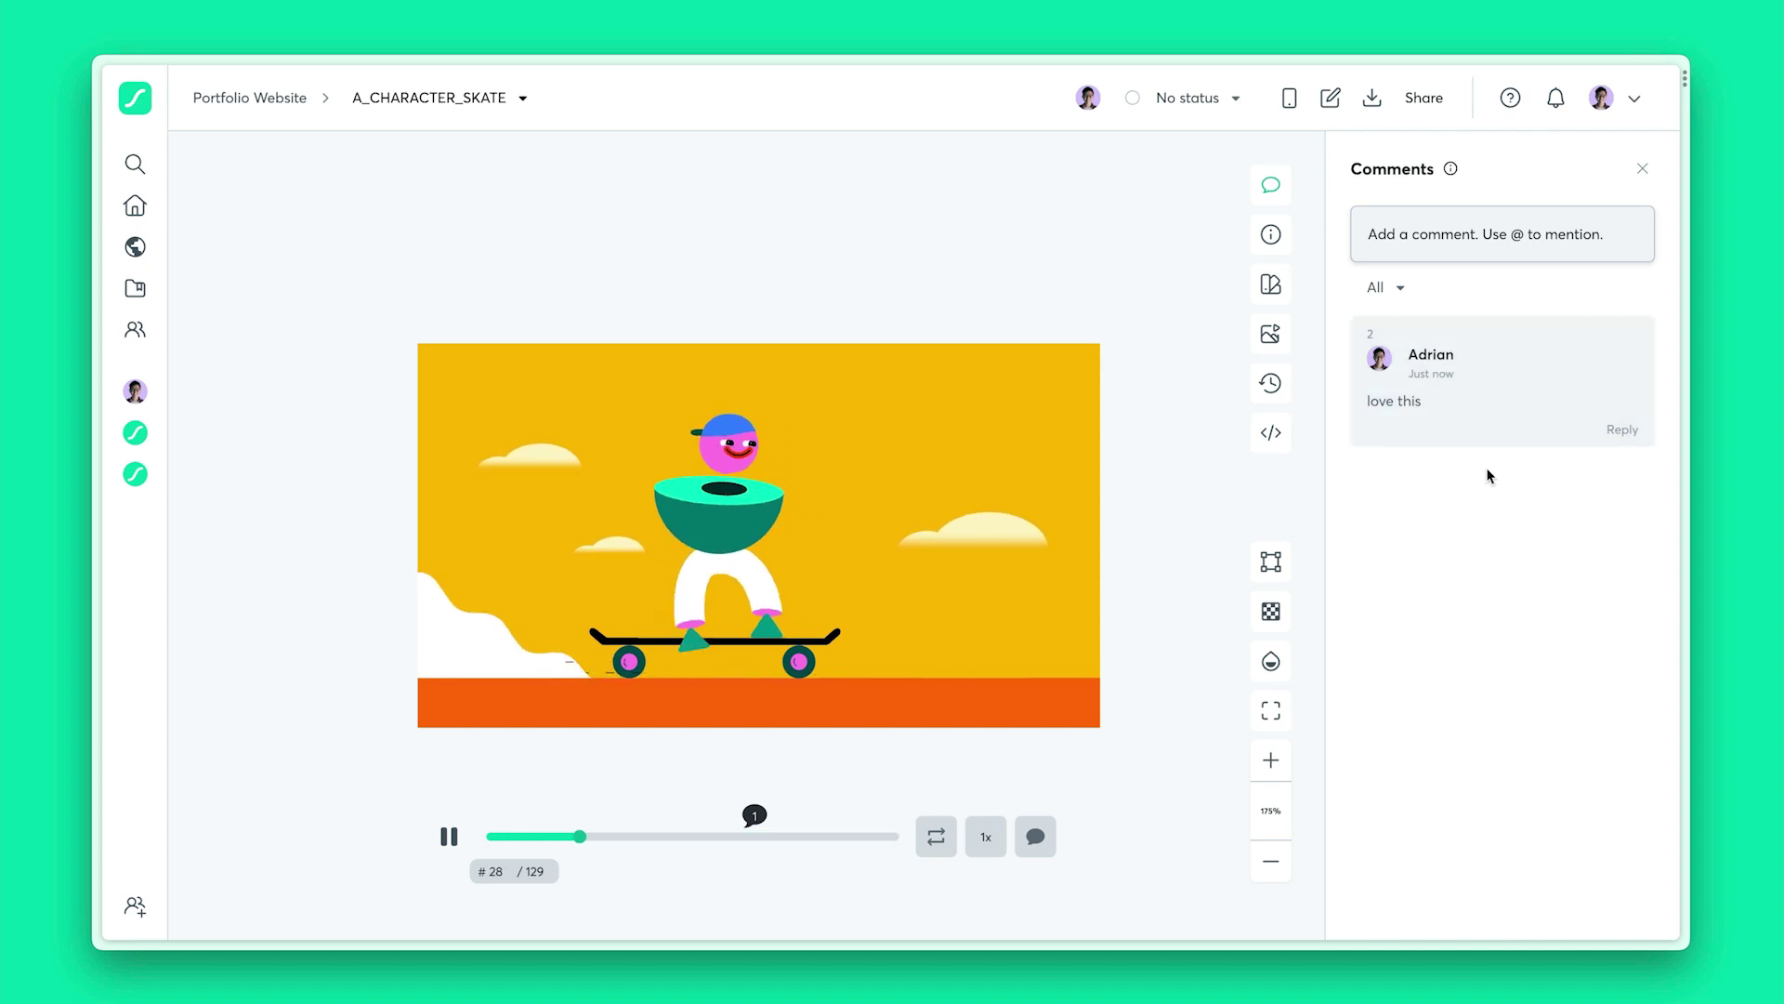
left_click(967, 523)
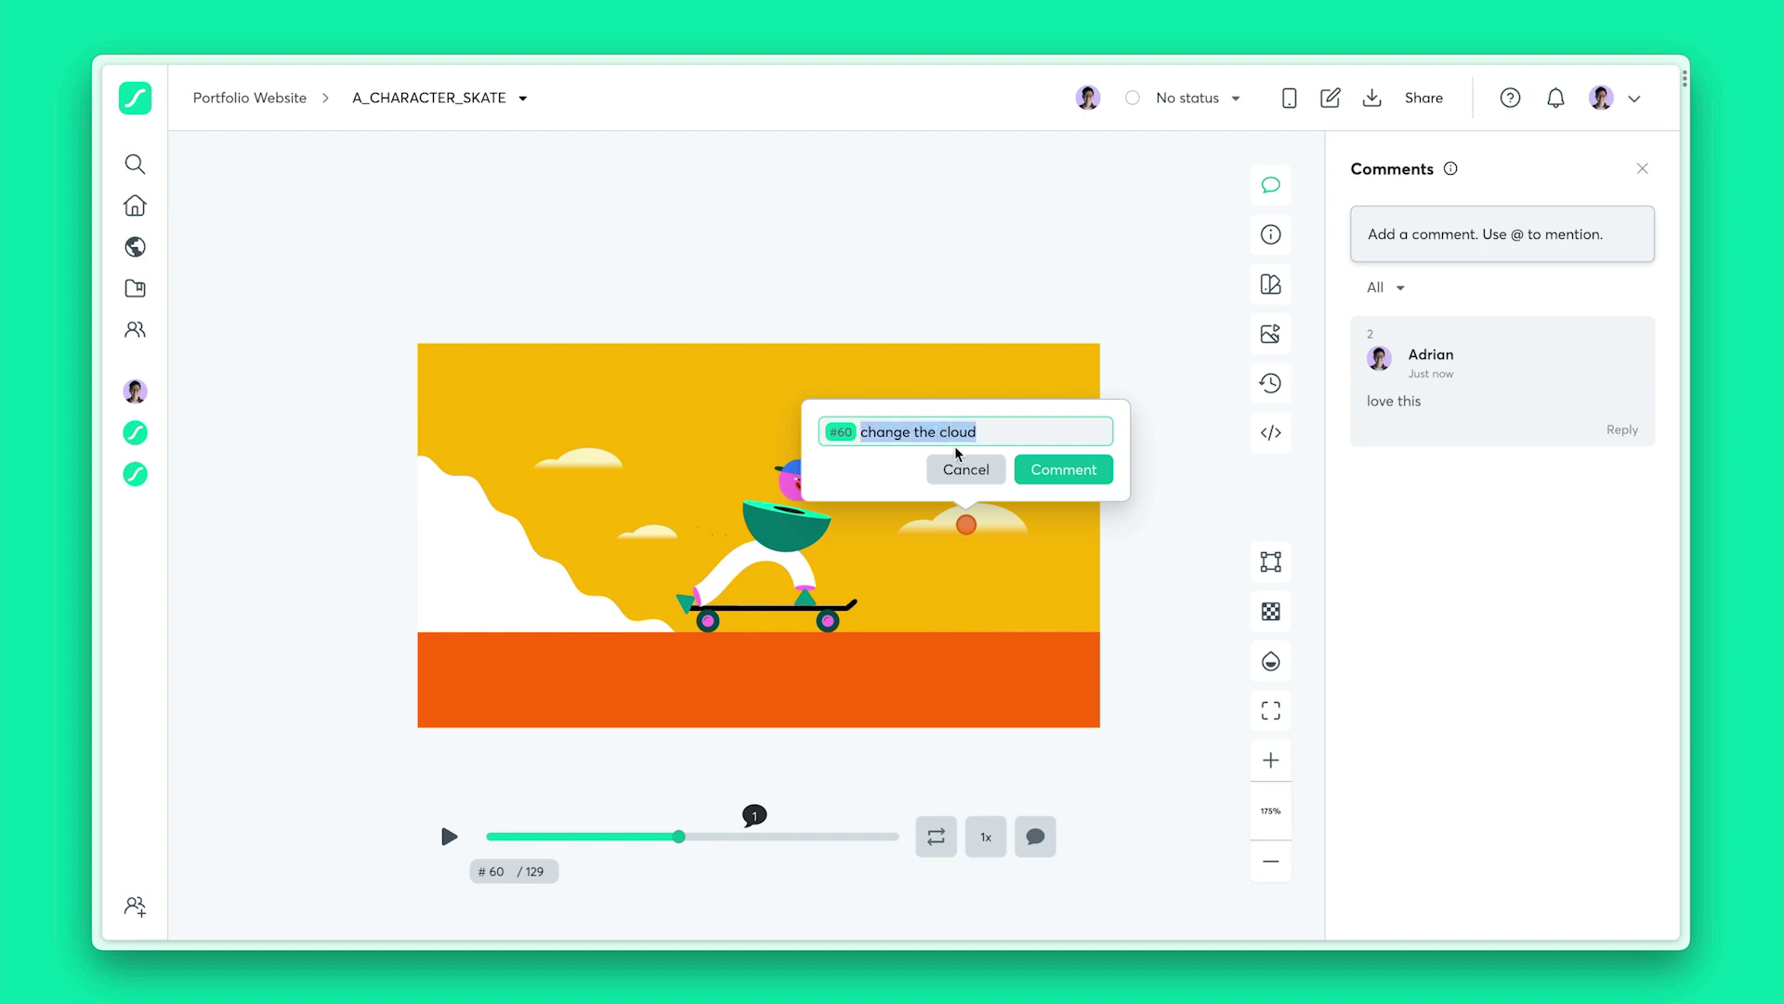
left_click(1096, 484)
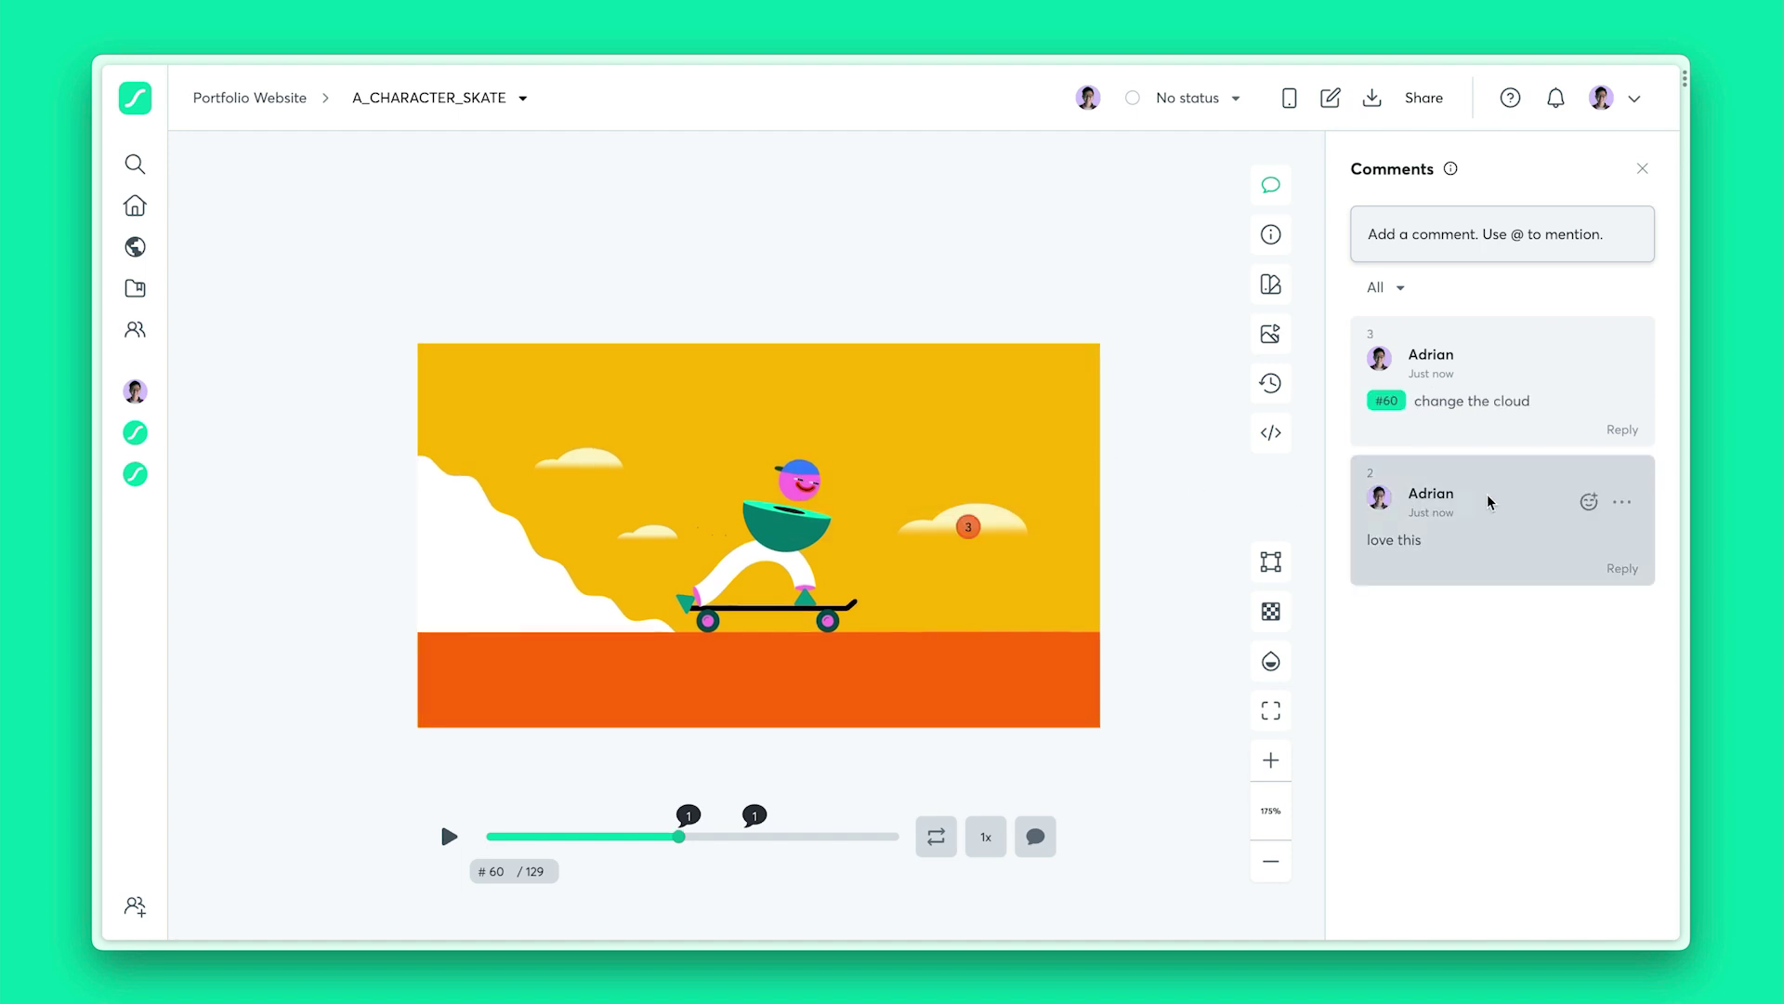
Set the review status to Approved and bring up Handoff & Embed
mouse_move(1498, 391)
left_click(1220, 95)
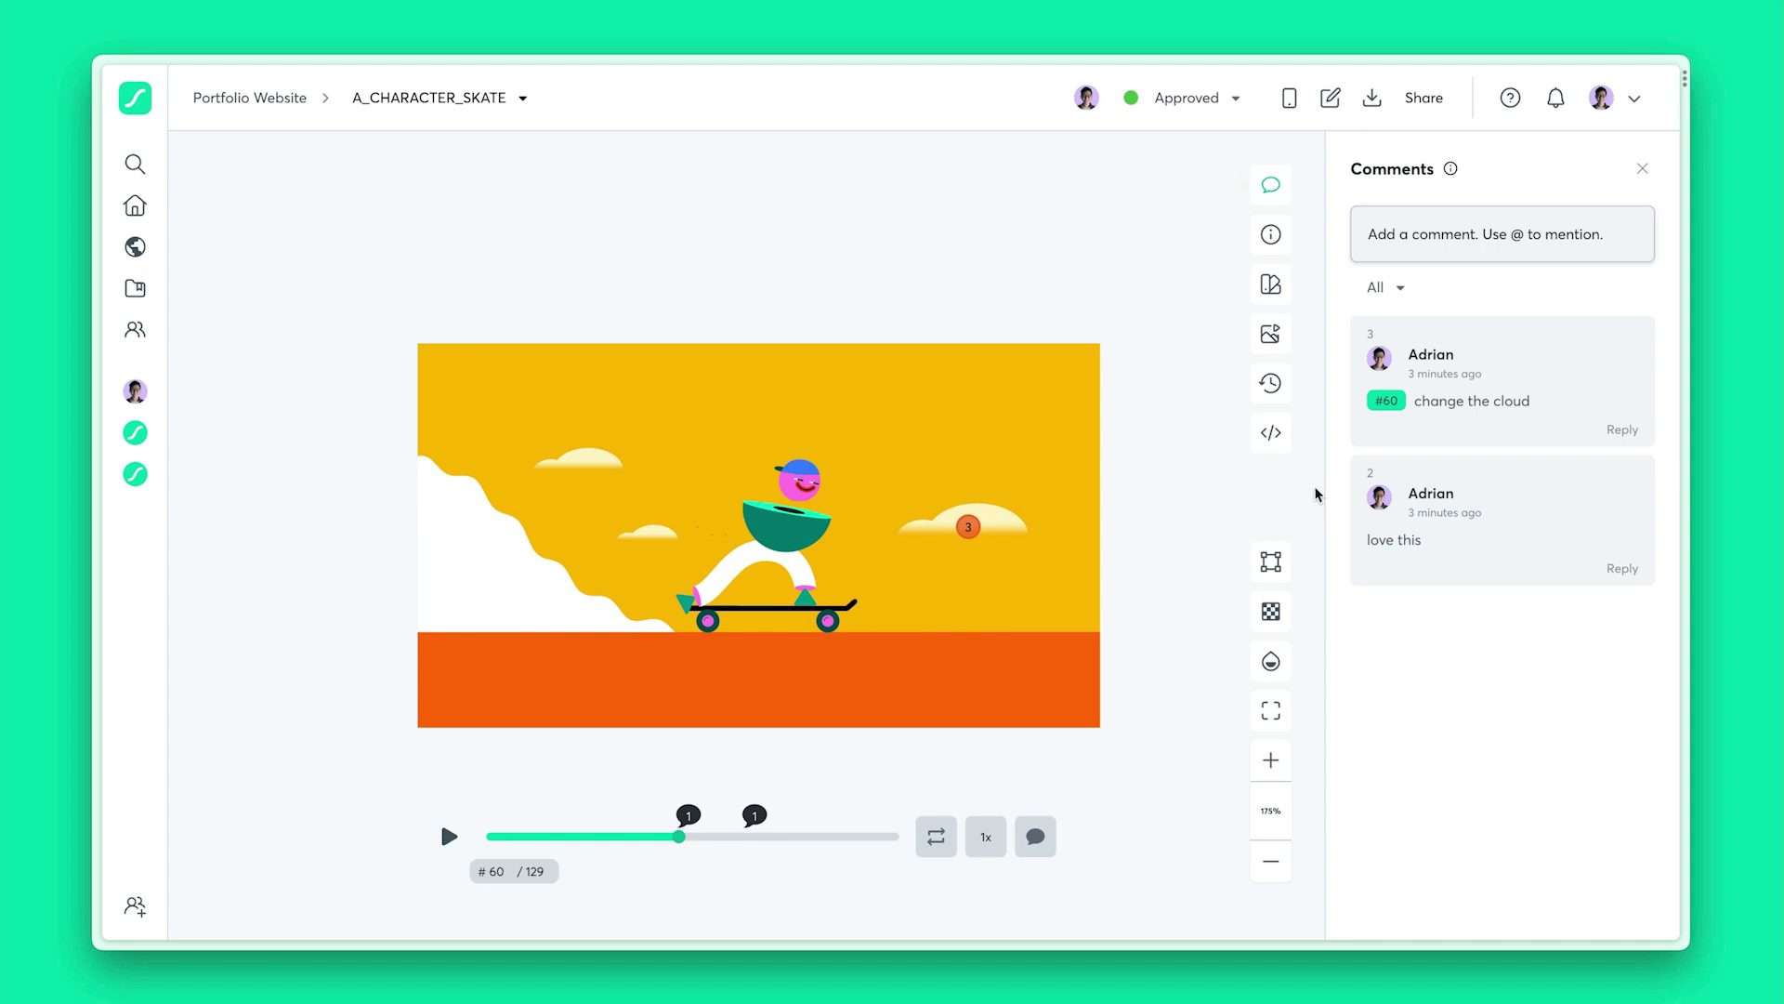
left_click(1270, 444)
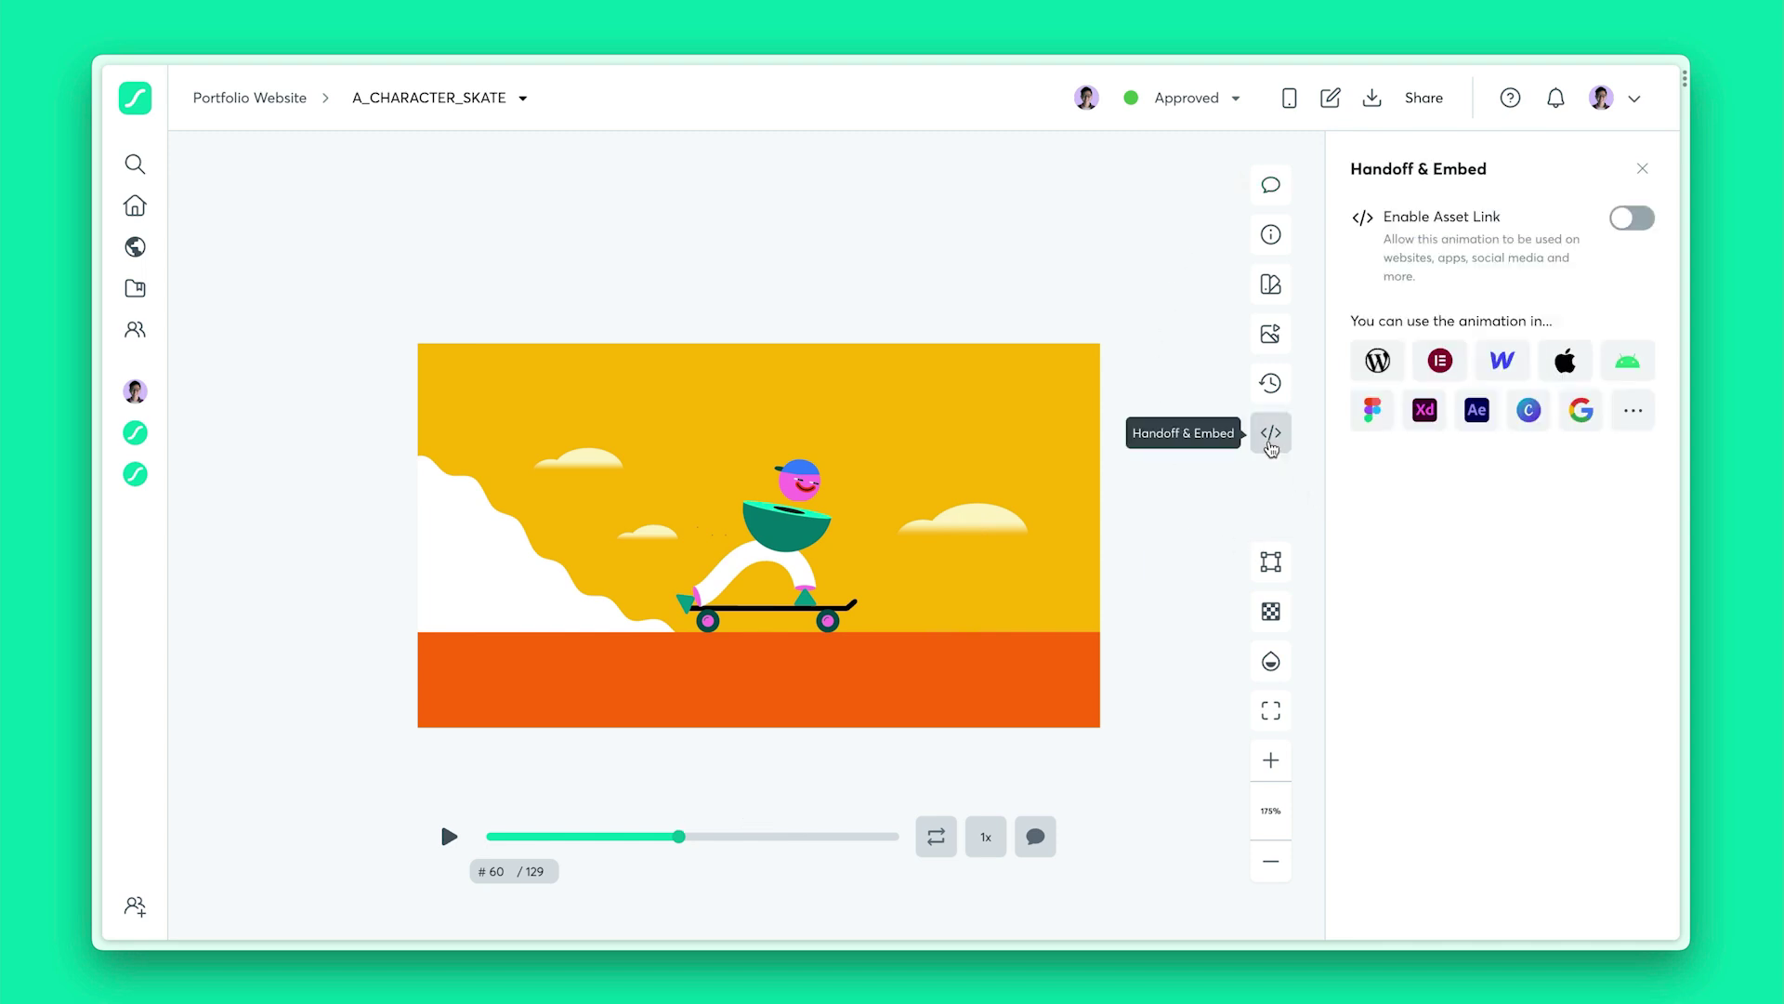
Enable Asset Link and scroll down to the link and embed code
left_click(1628, 223)
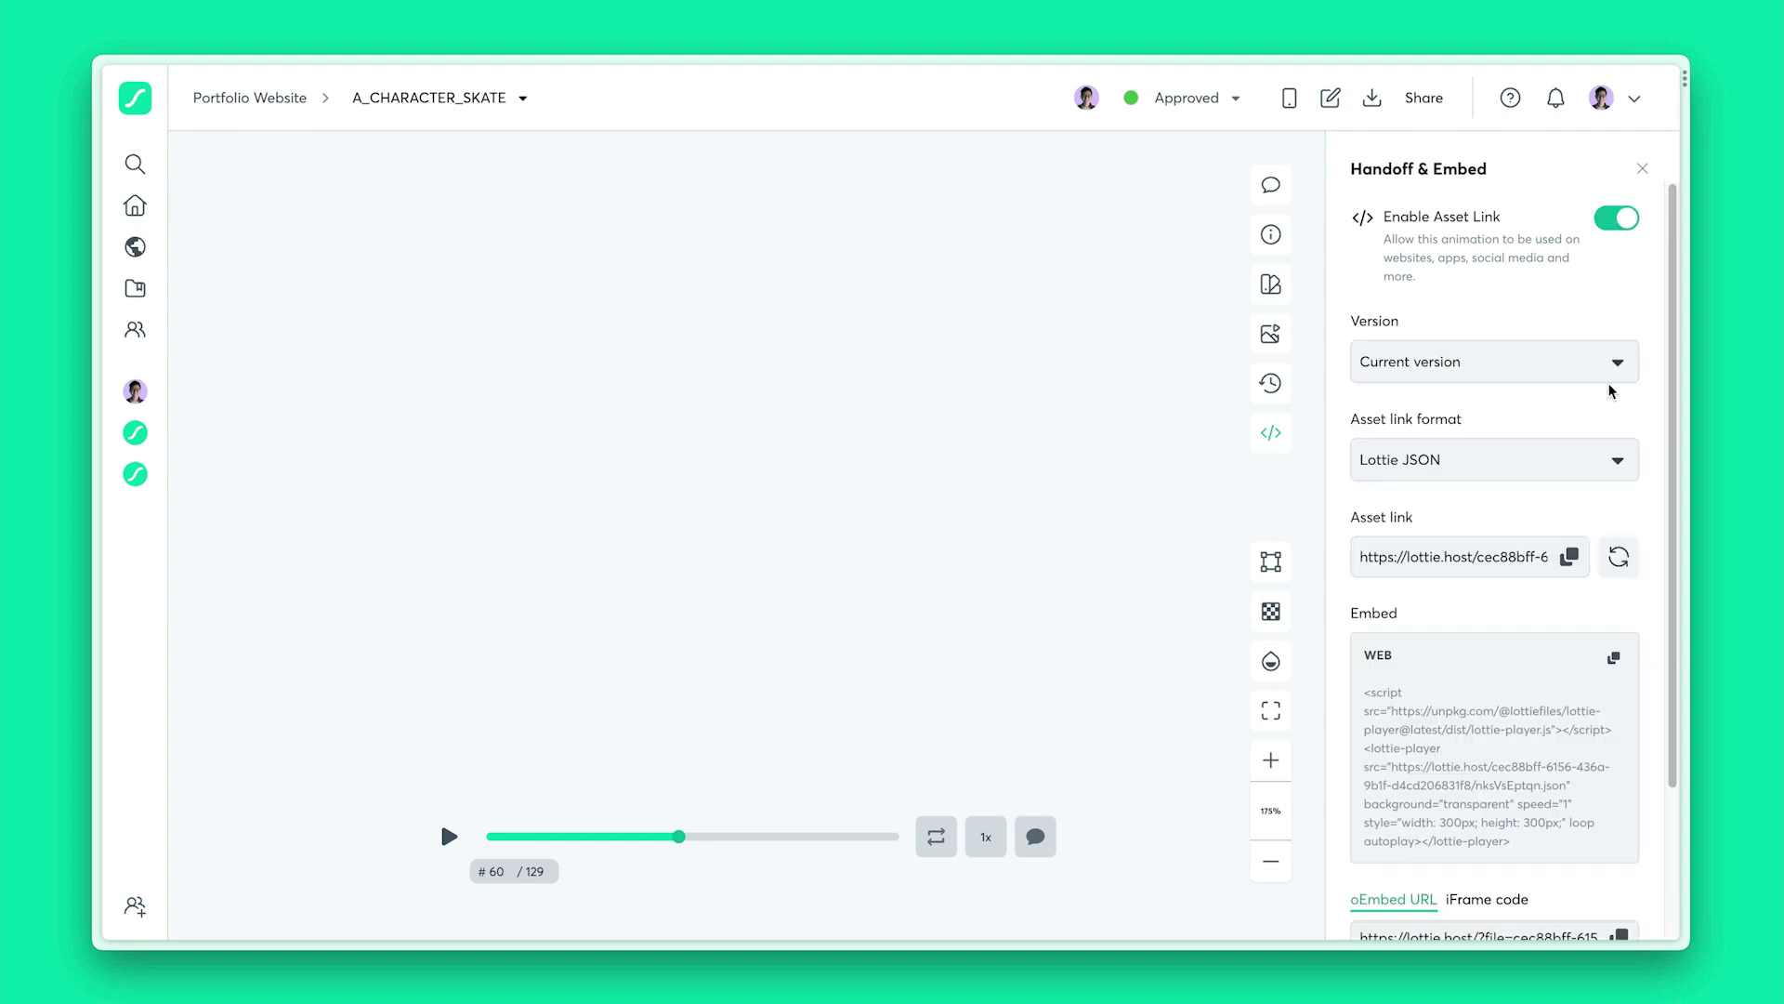
scroll(1571, 517, "down", 2)
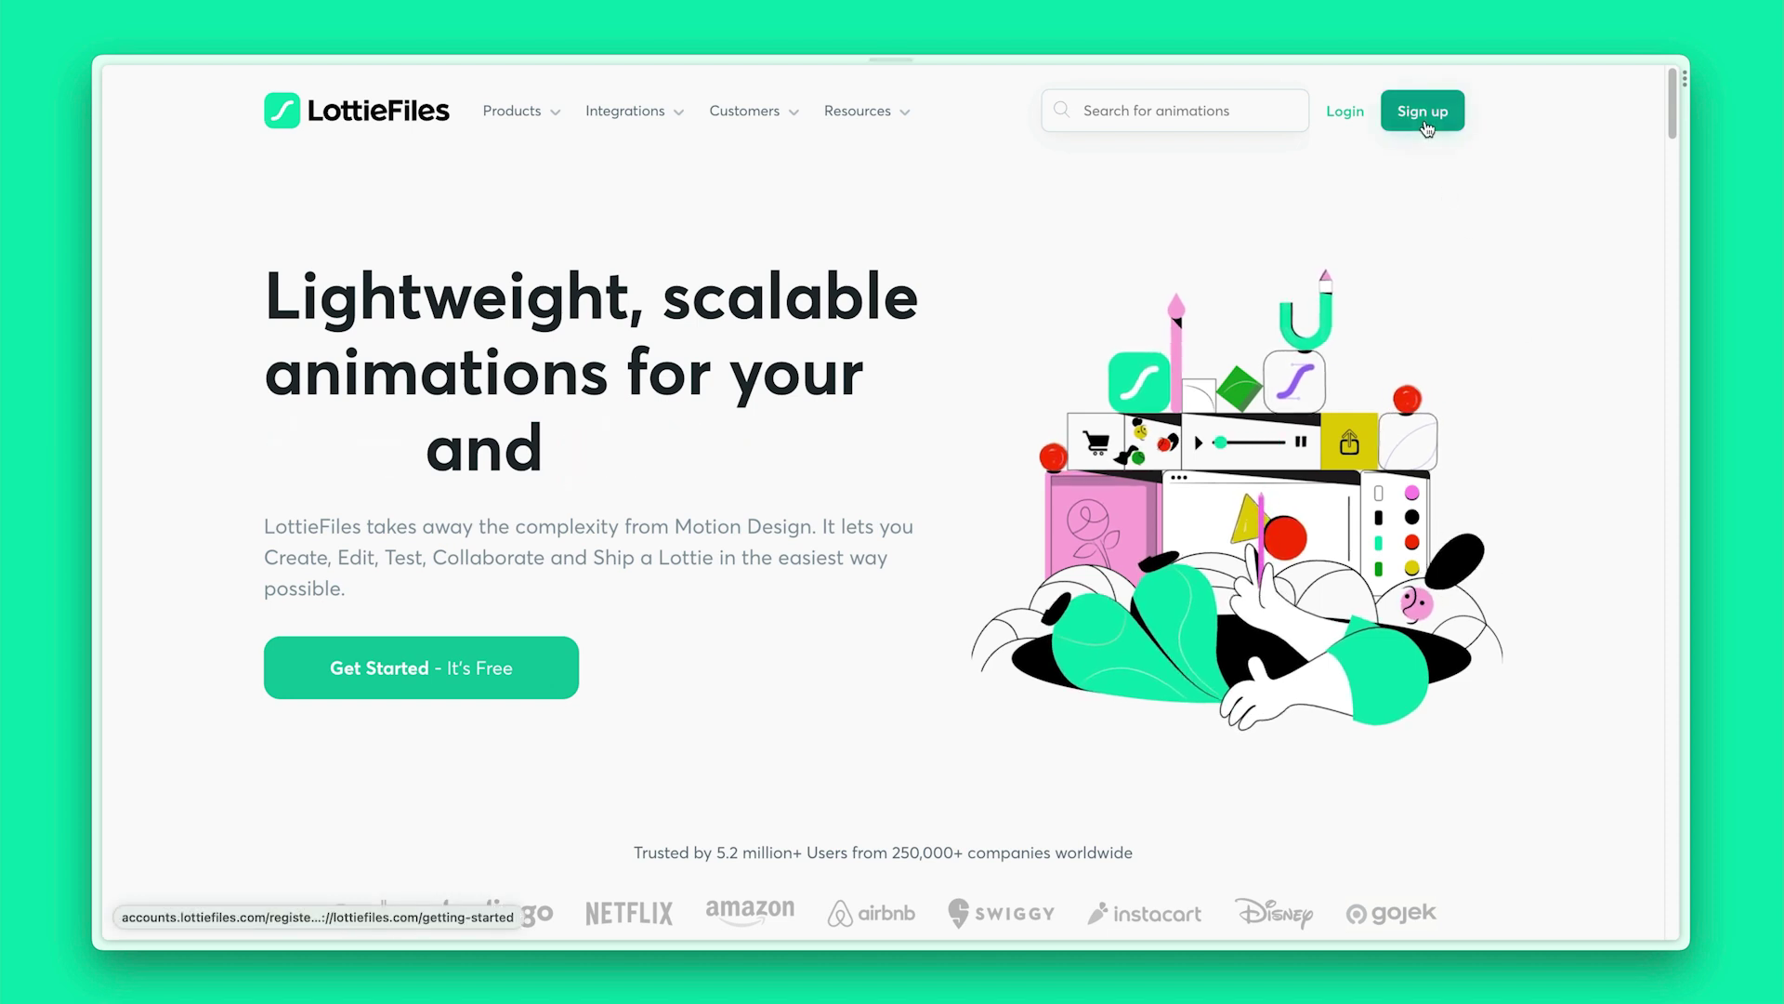
From Sign up, scroll the Featured animations page to Lottie Creator and join its waitlist
left_click(1452, 137)
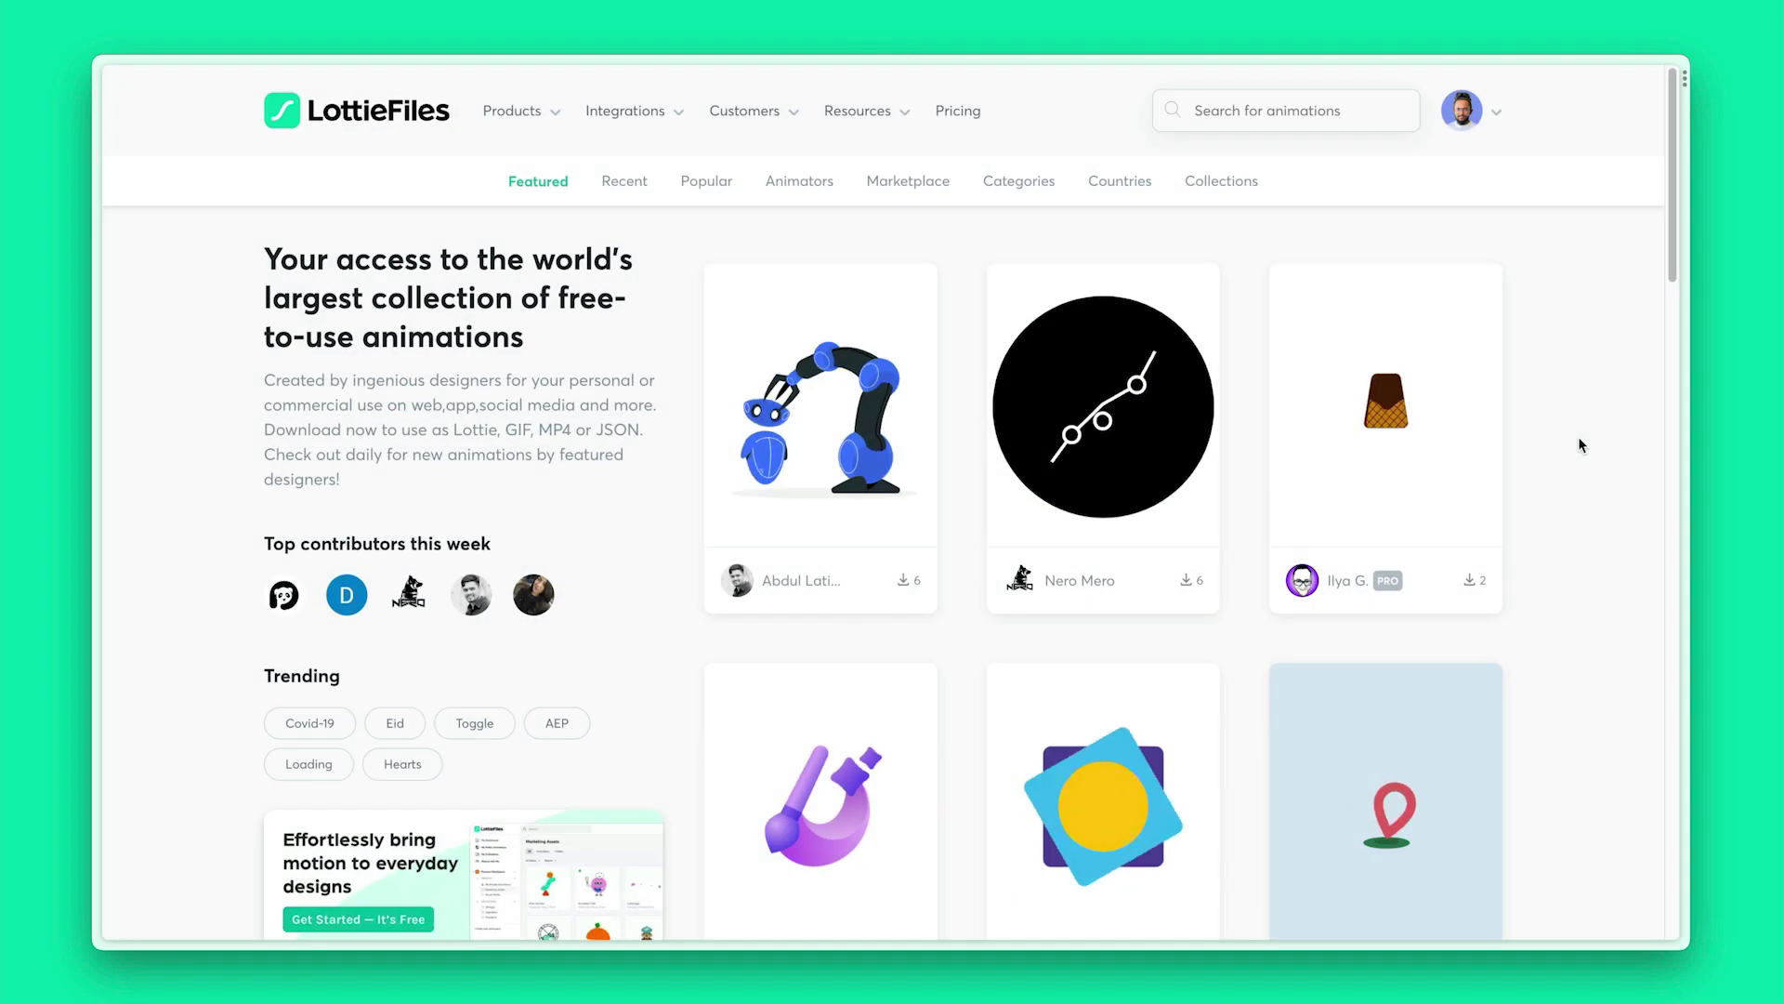
scroll(1581, 444, "down", 4)
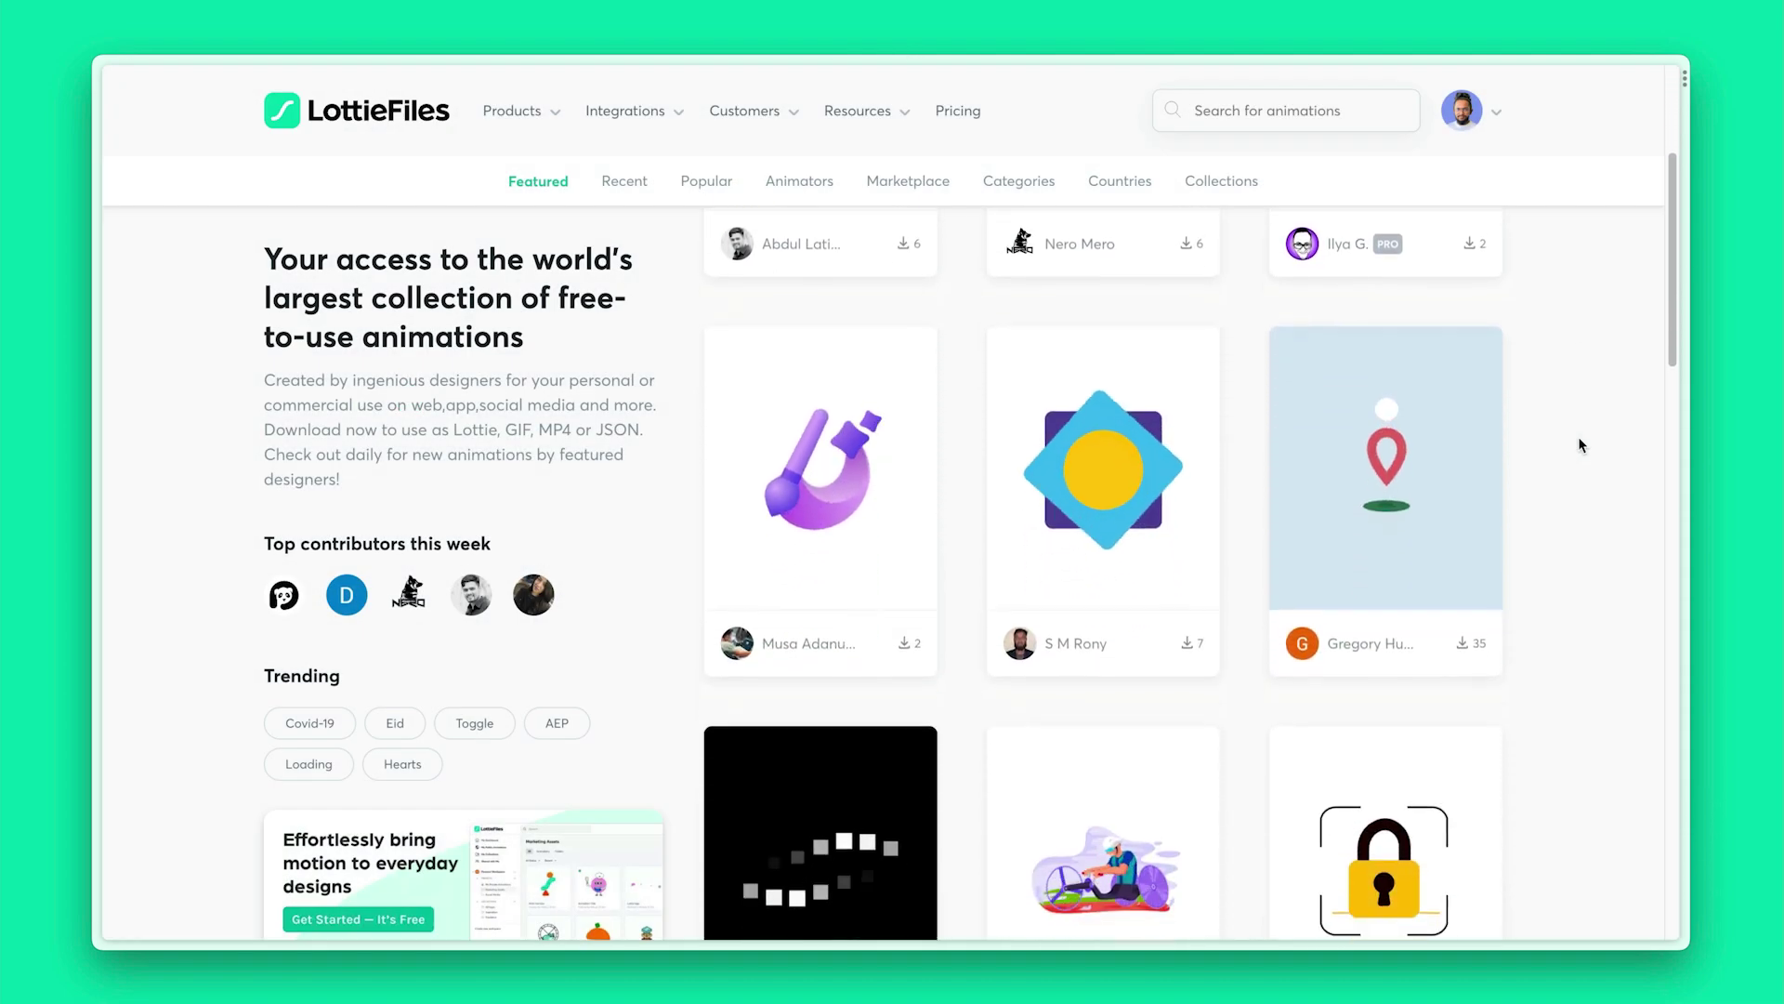
scroll(1580, 444, "down", 7)
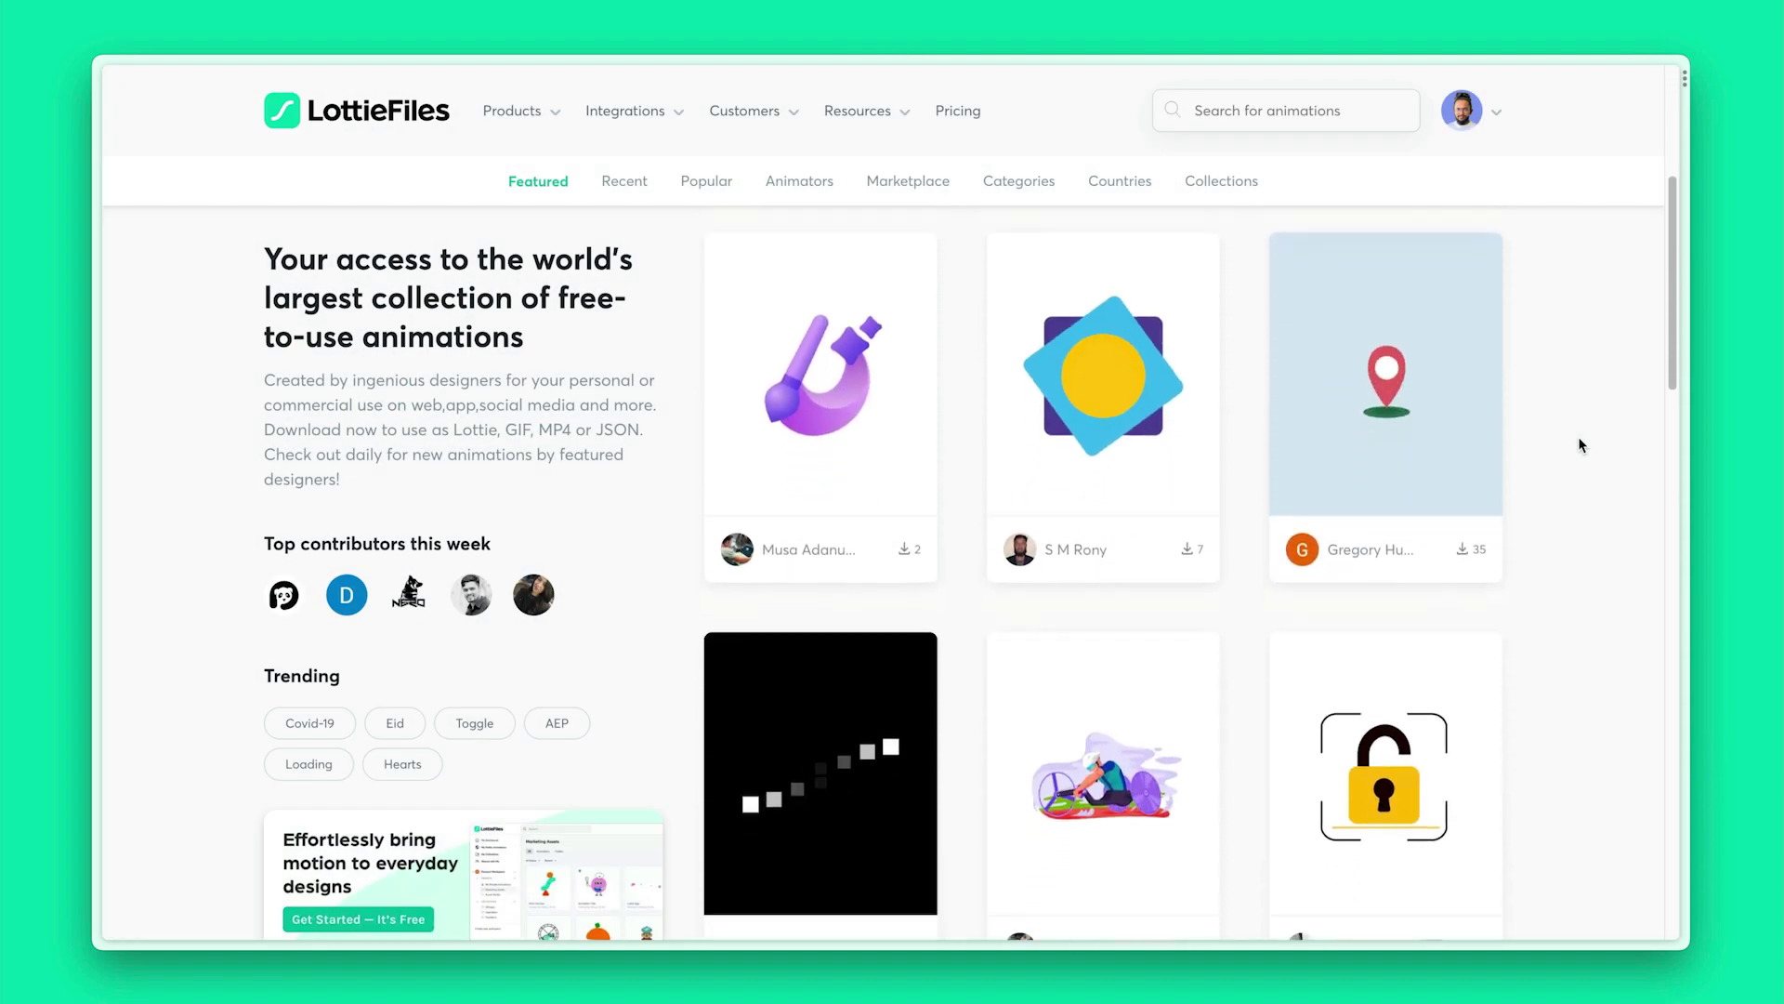
scroll(1579, 441, "down", 10)
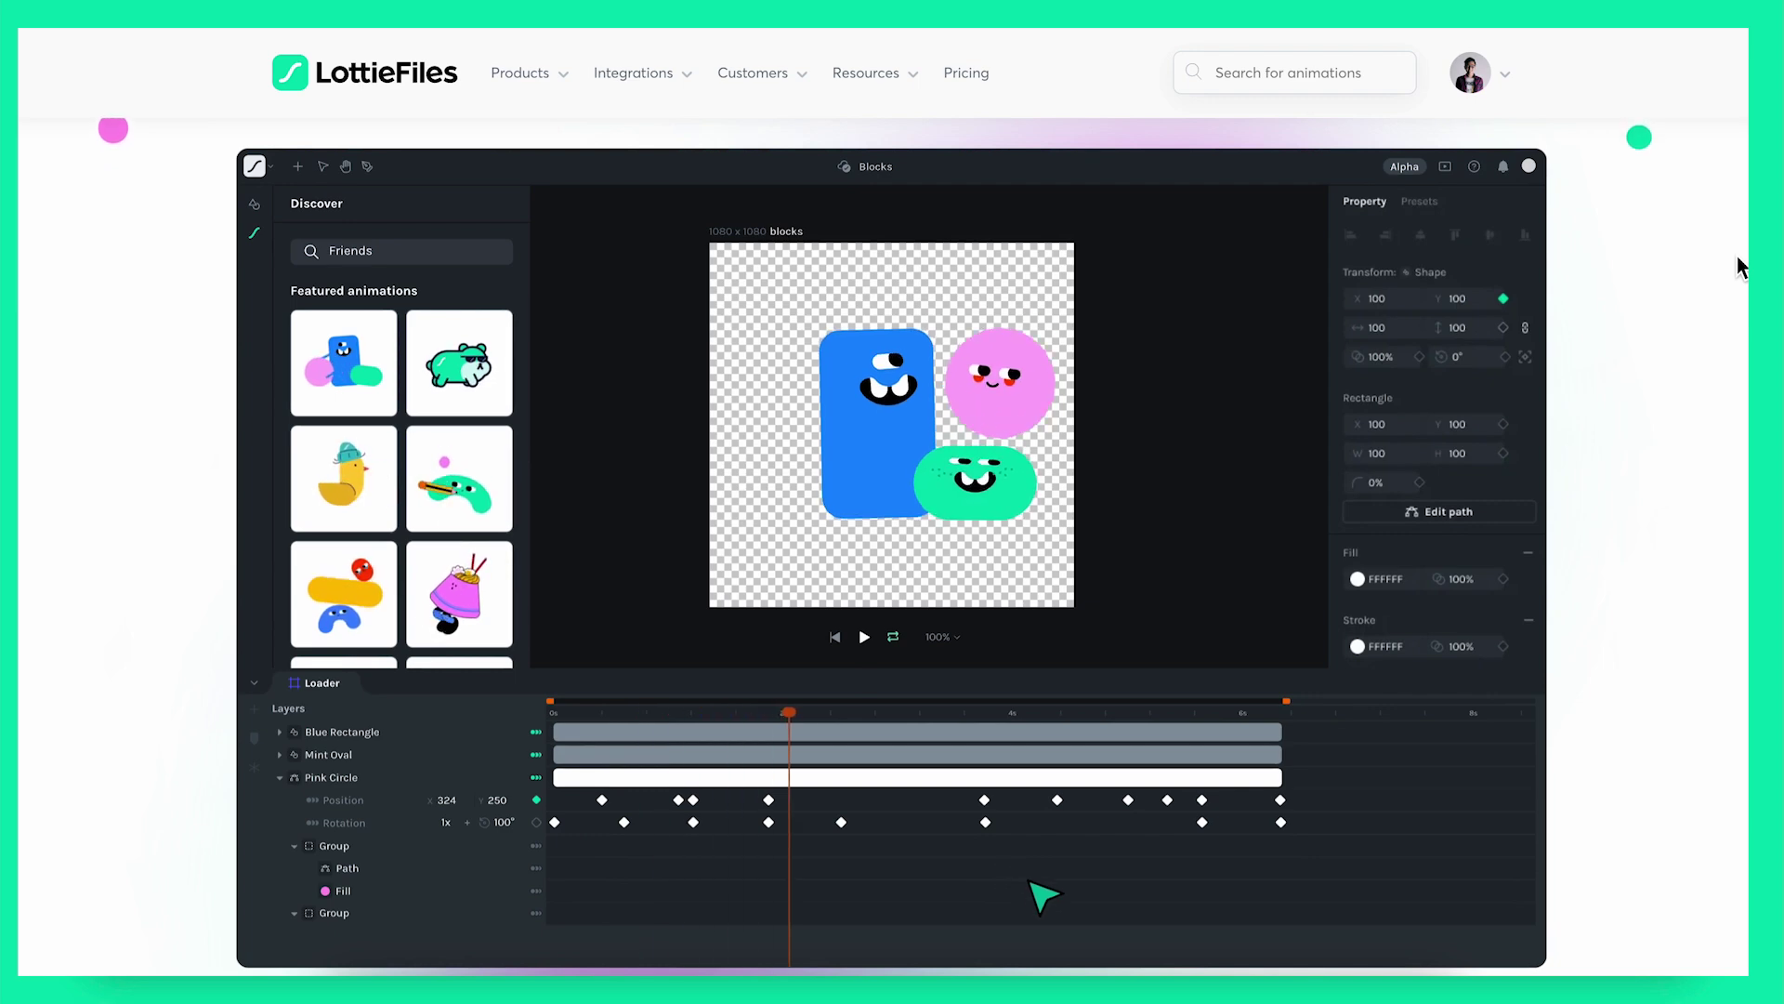
scroll(1737, 254, "up", 4)
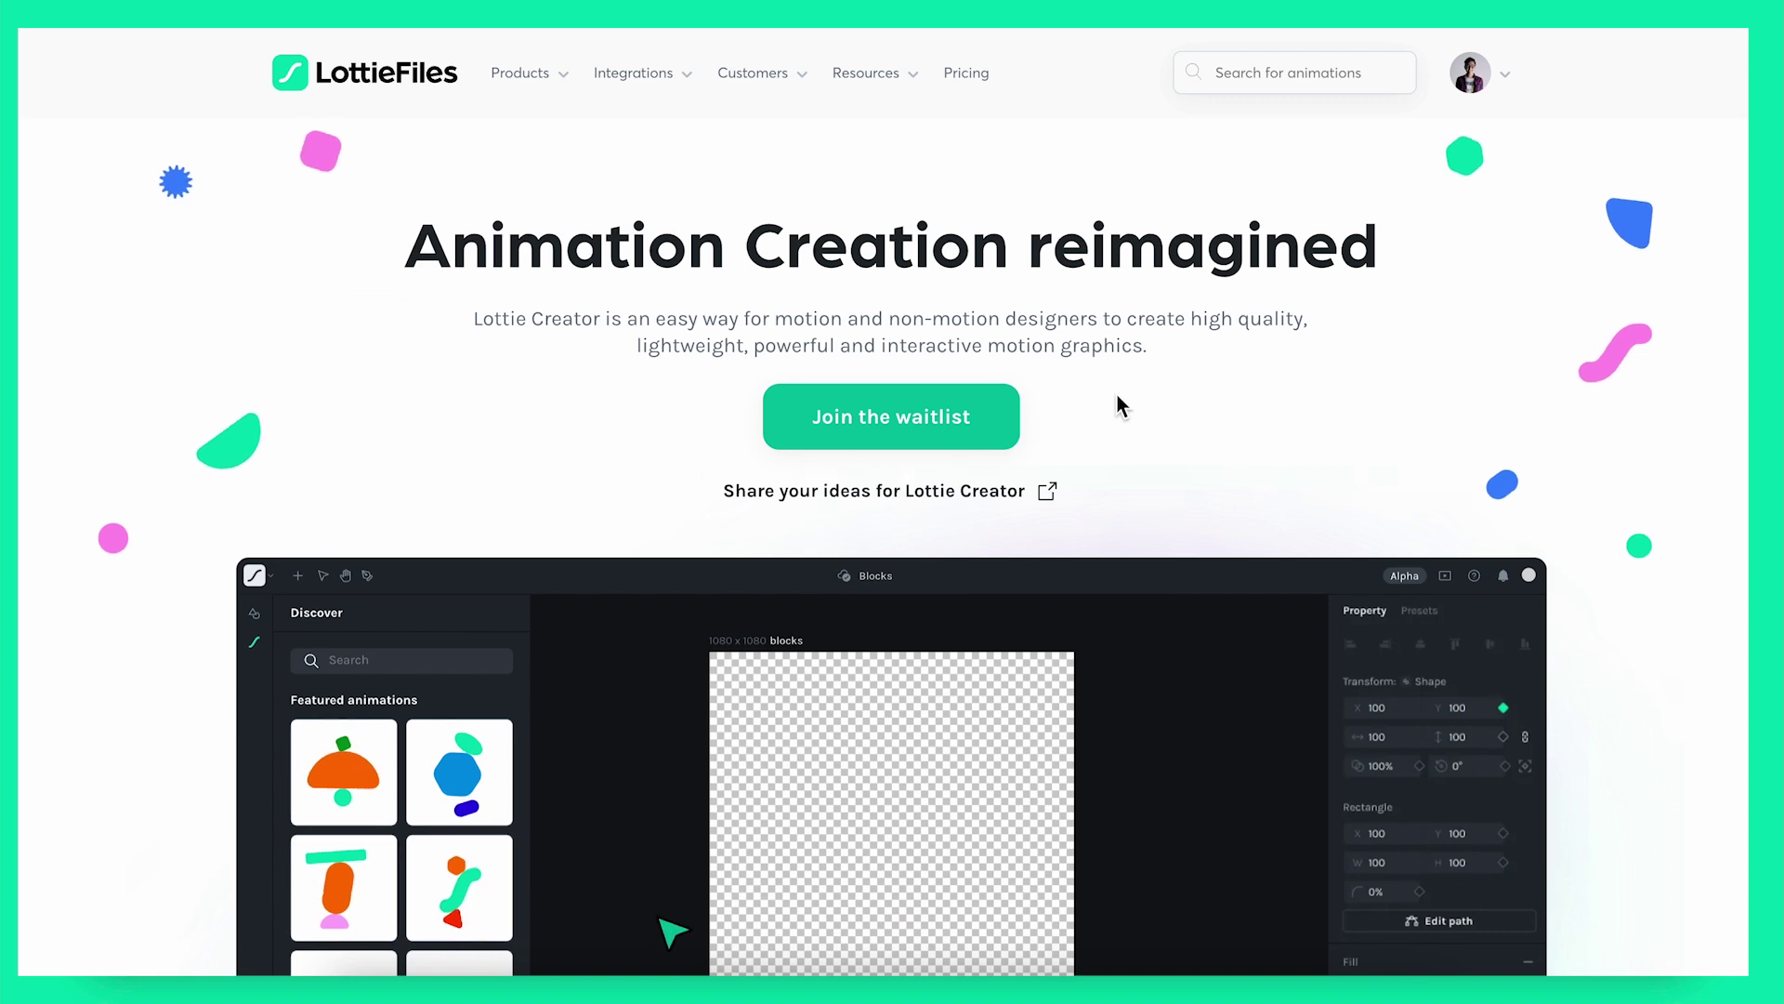
left_click(999, 427)
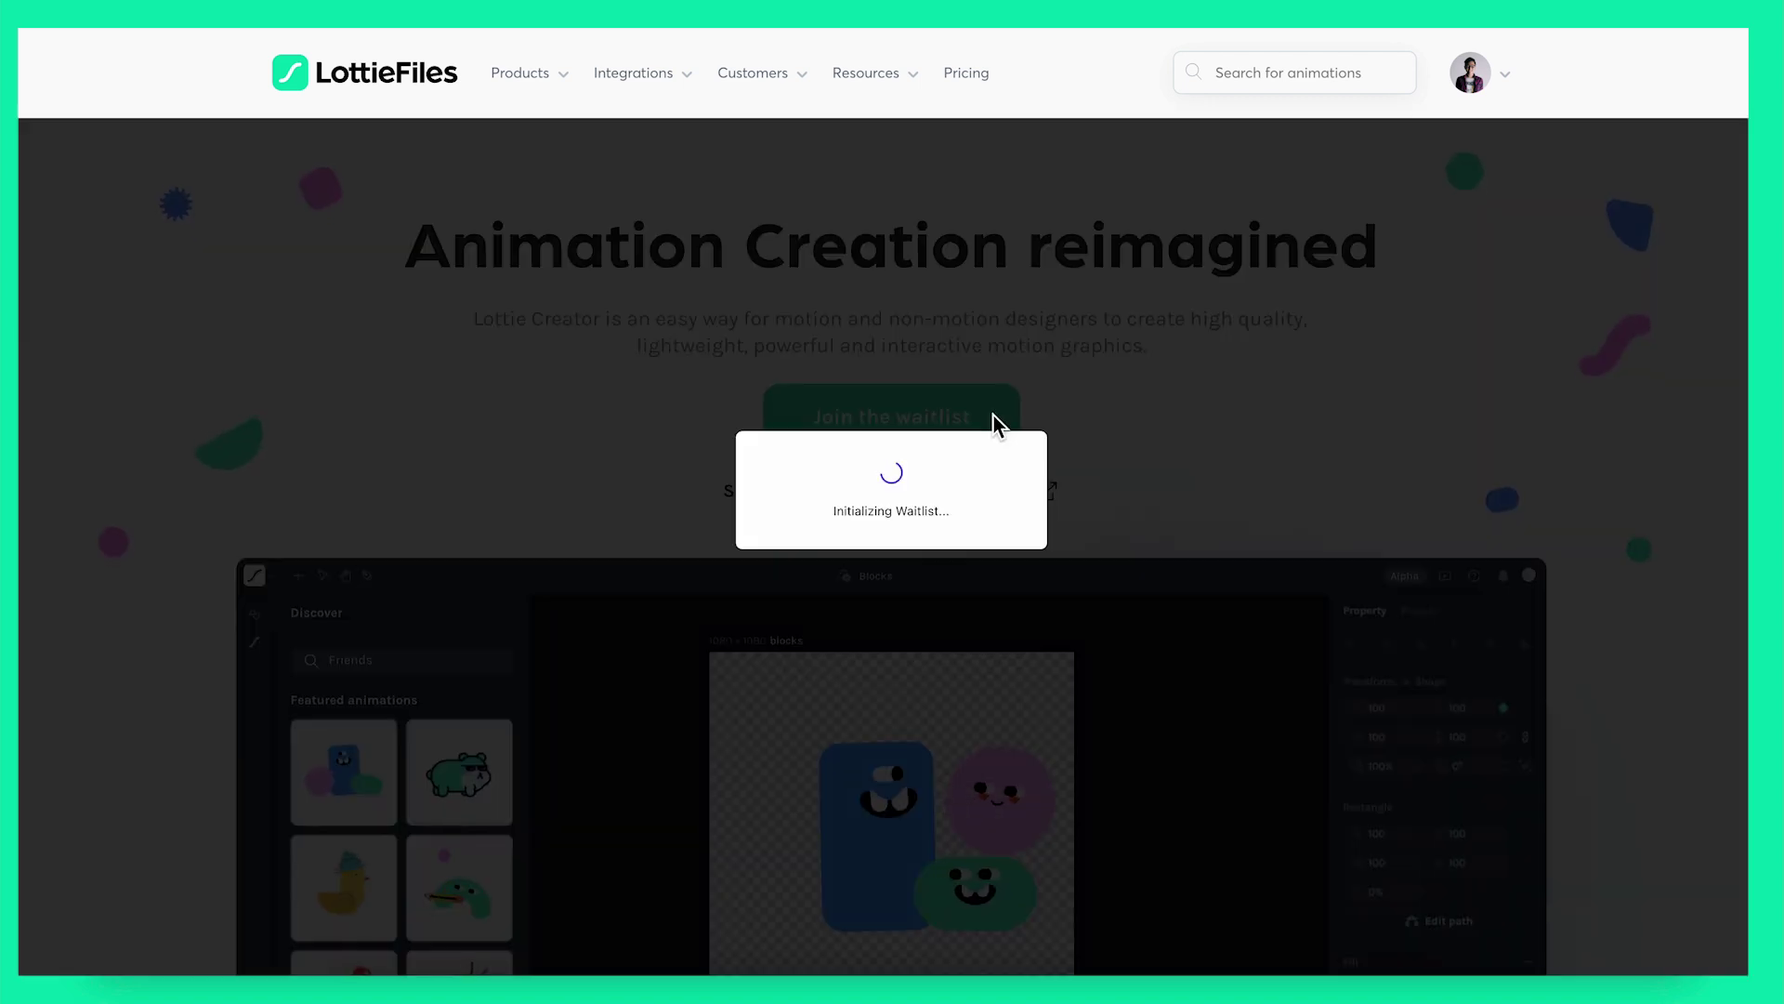